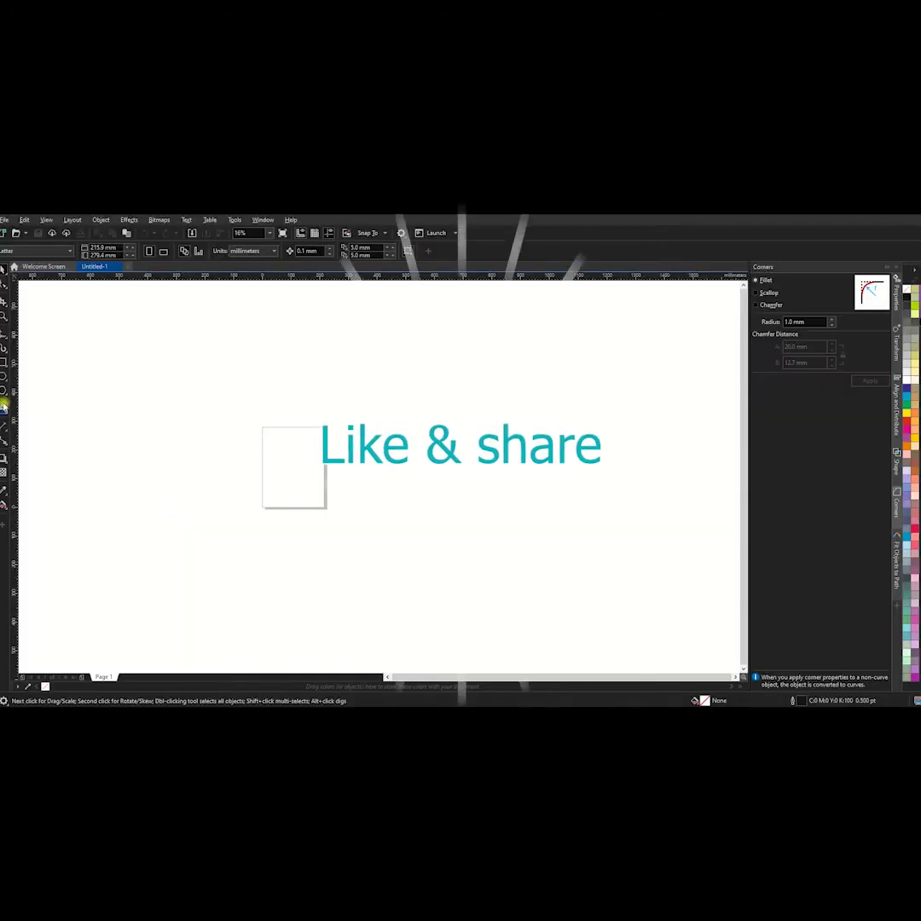
Switch to the Polygon tool to draw a six-sided hexagon
key("y")
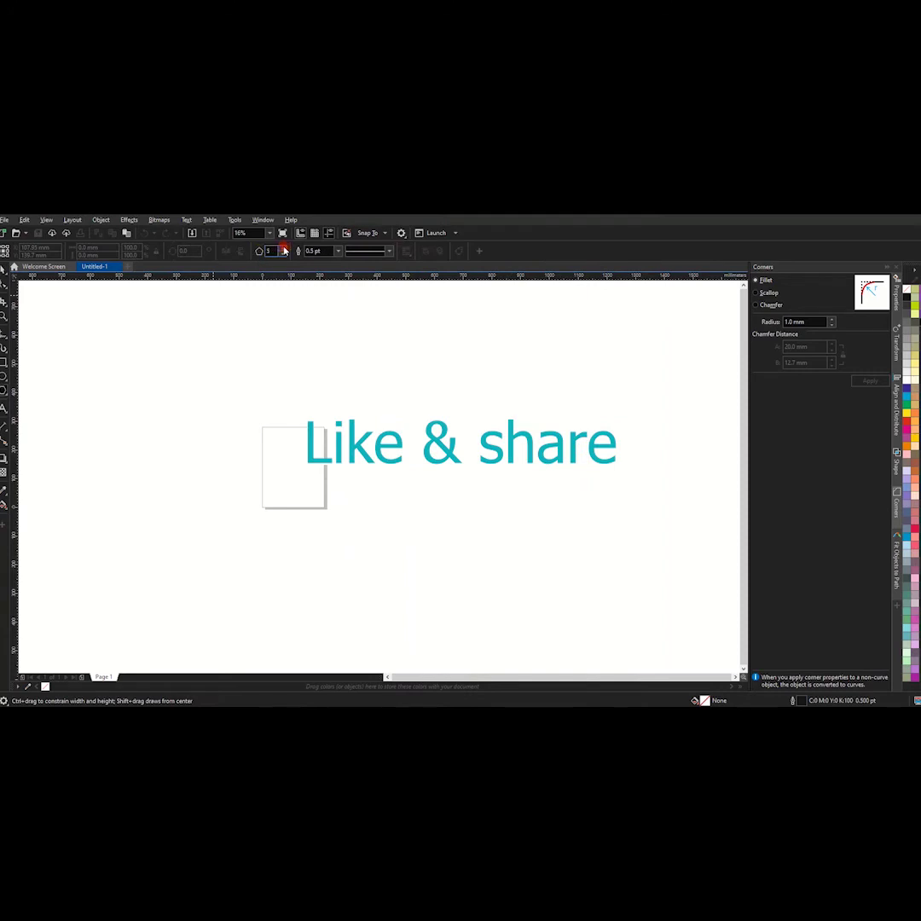
Draw a hexagon 180 mm tall with a hairline outline, rotated 30°
mouse_move(379, 433)
left_mouse_down()
mouse_move(474, 494)
mouse_move(452, 473)
left_mouse_up()
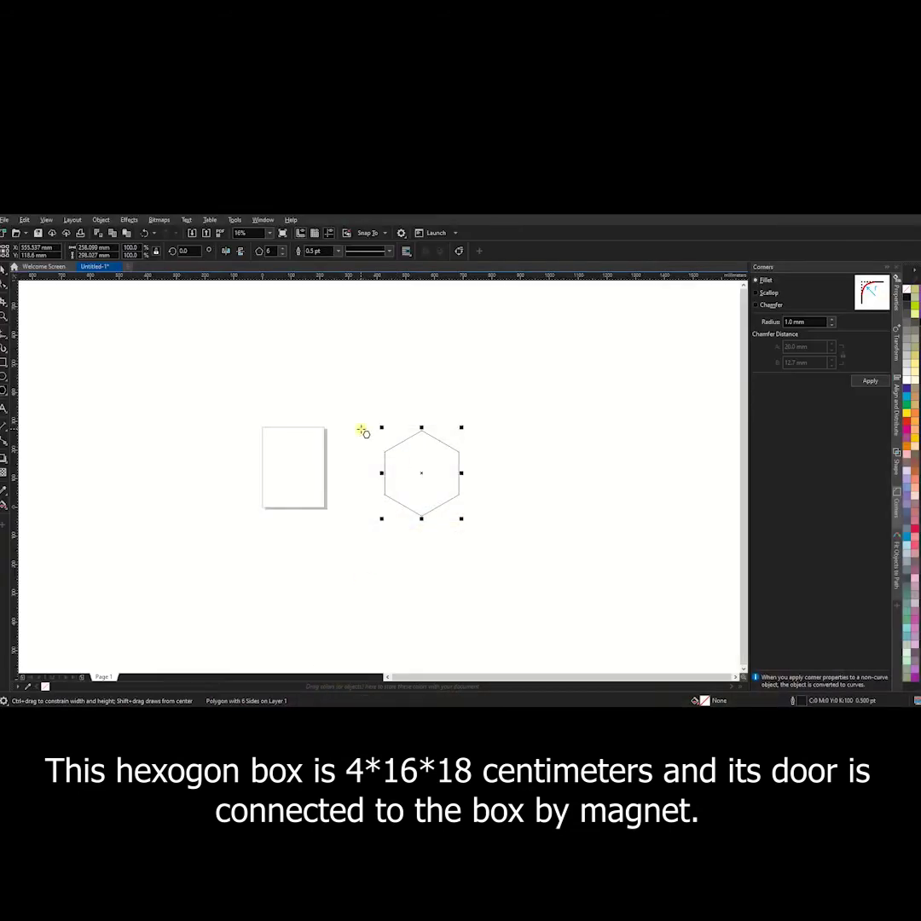
left_click(112, 255)
type("18")
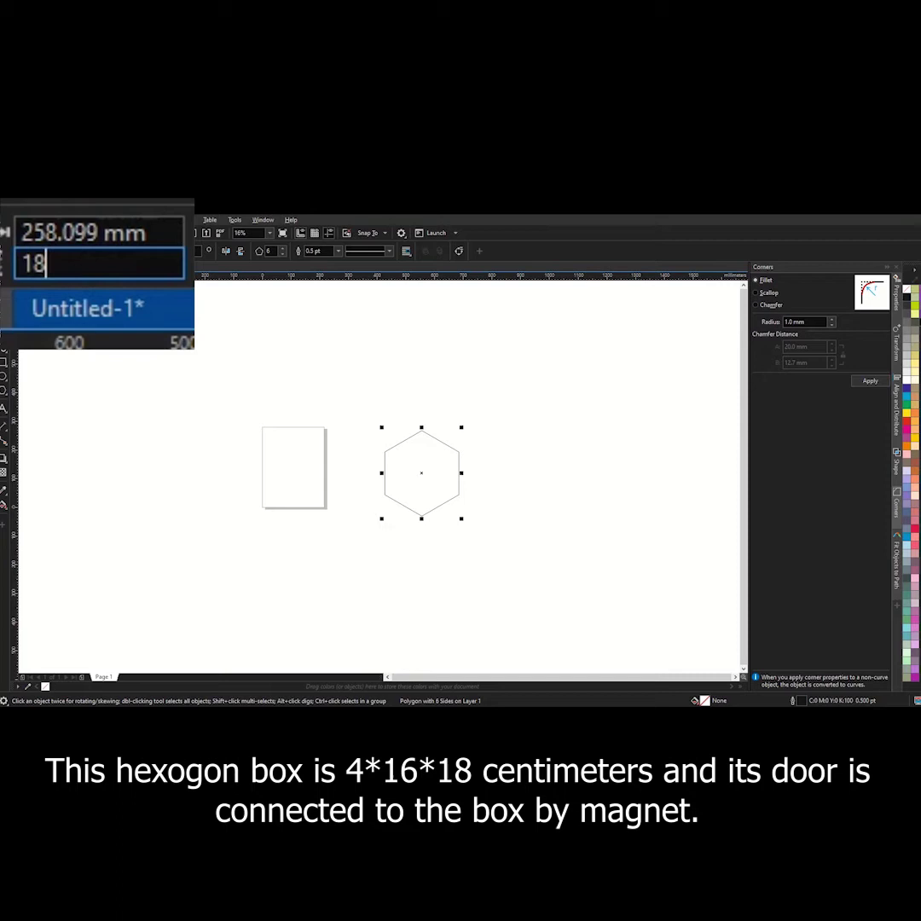
type("0")
key("Return")
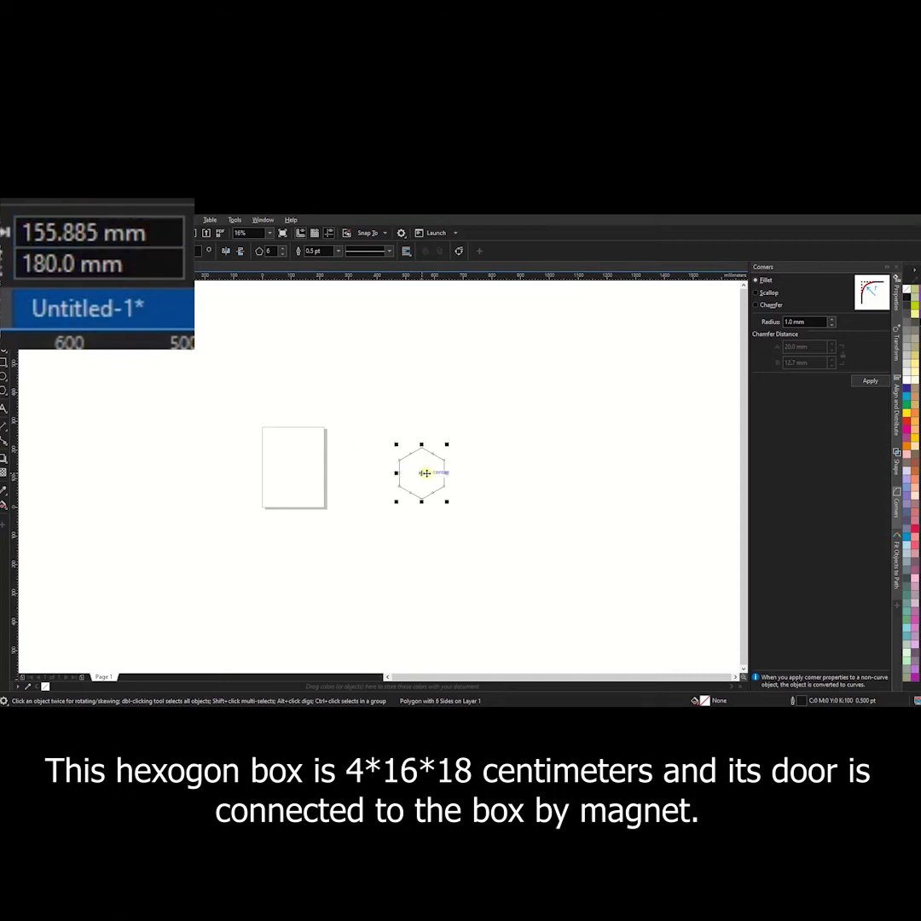
scroll(421, 473, "up", 3)
left_click(339, 252)
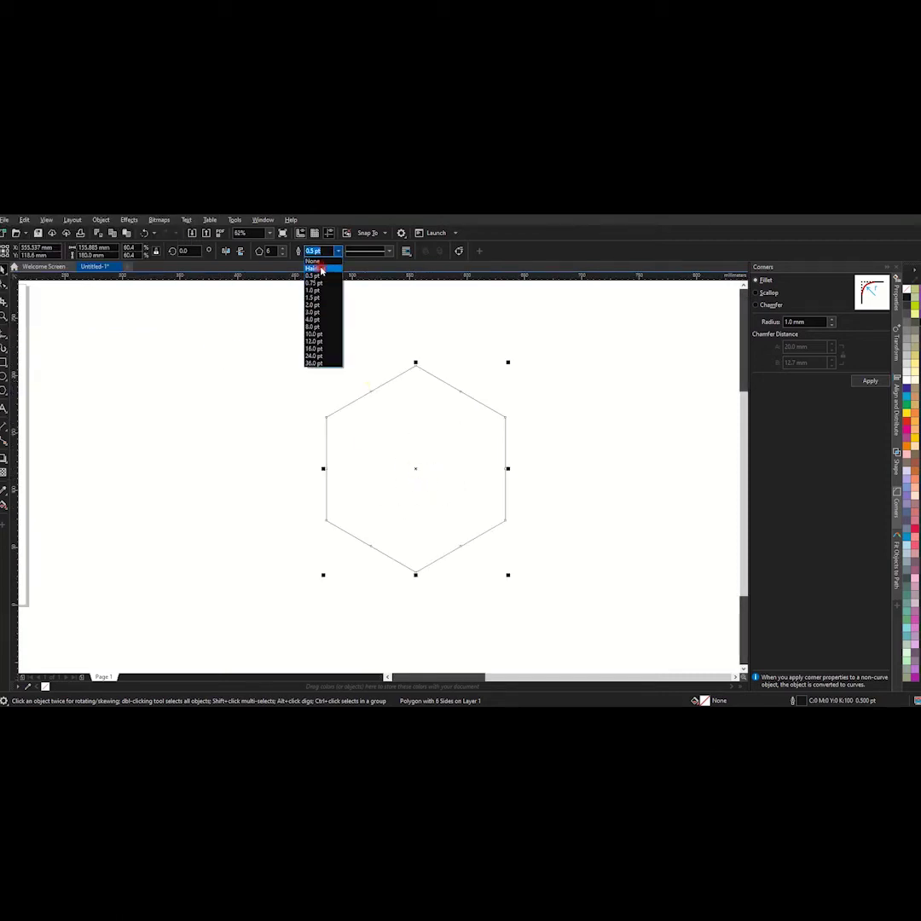
left_click(315, 271)
double_click(179, 251)
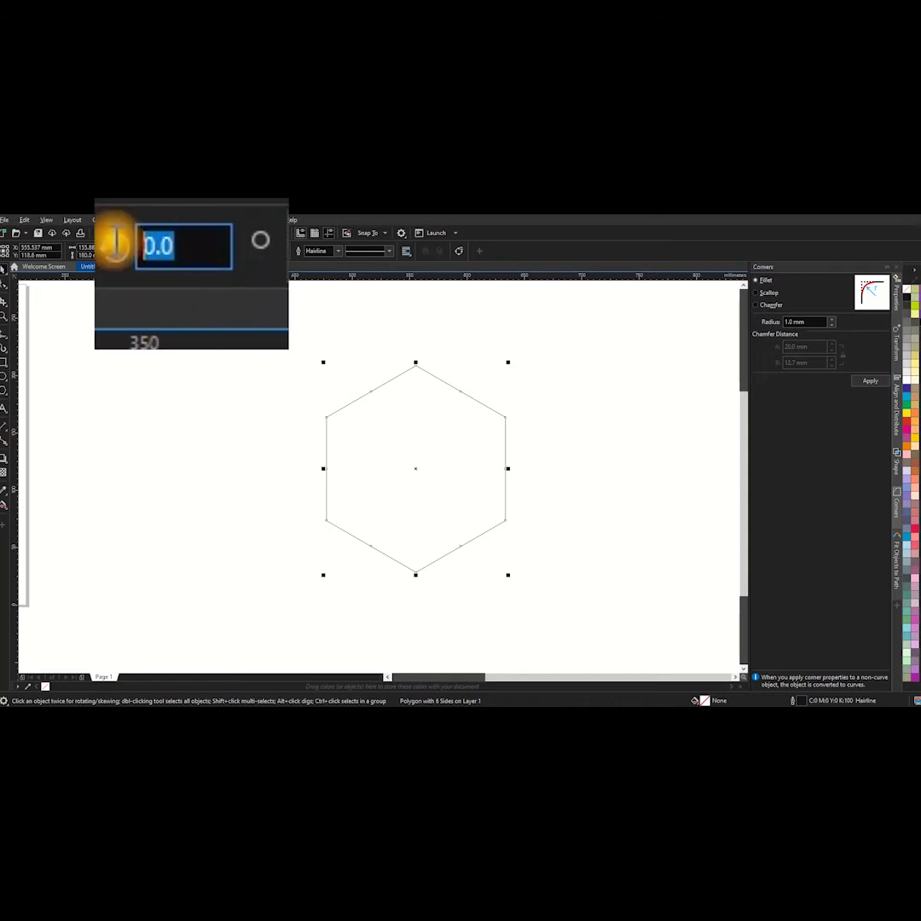
type("30")
key("Return")
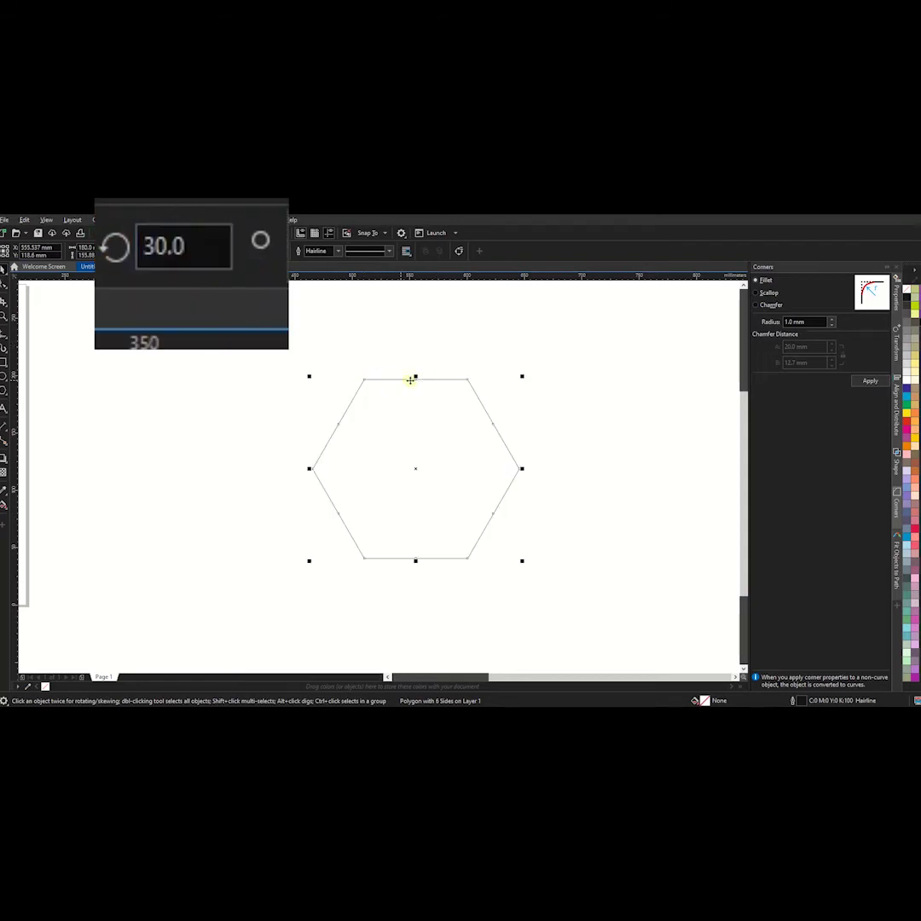
left_click(420, 349)
Draw a 2.85 mm-tall red-outlined bar across the hexagon's top
key("F6")
left_click_drag(337, 384, 514, 392)
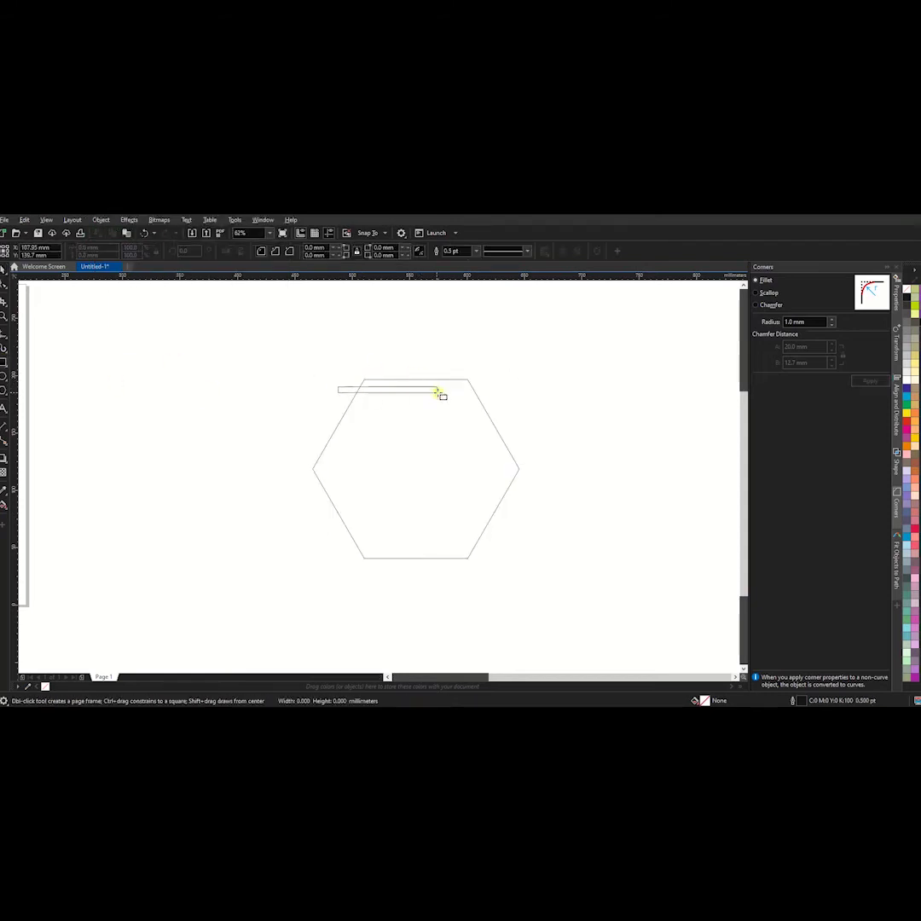
double_click(147, 266)
type("2.8")
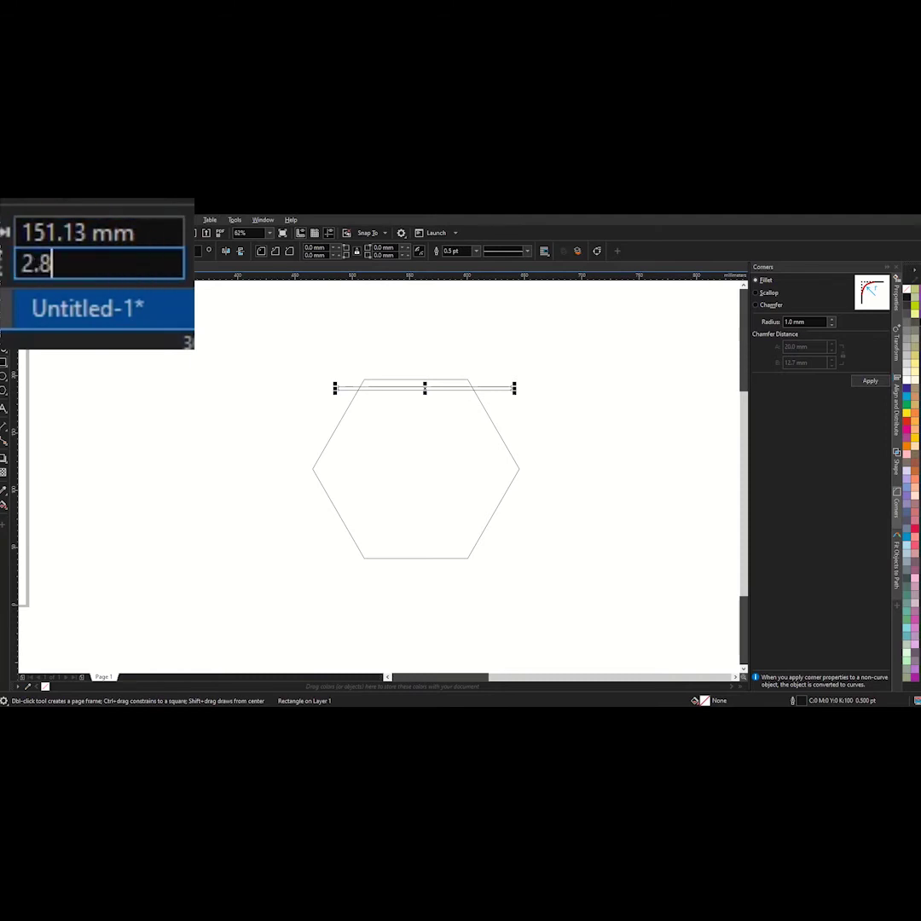
type("5")
key("Return")
right_click(915, 529)
key("space")
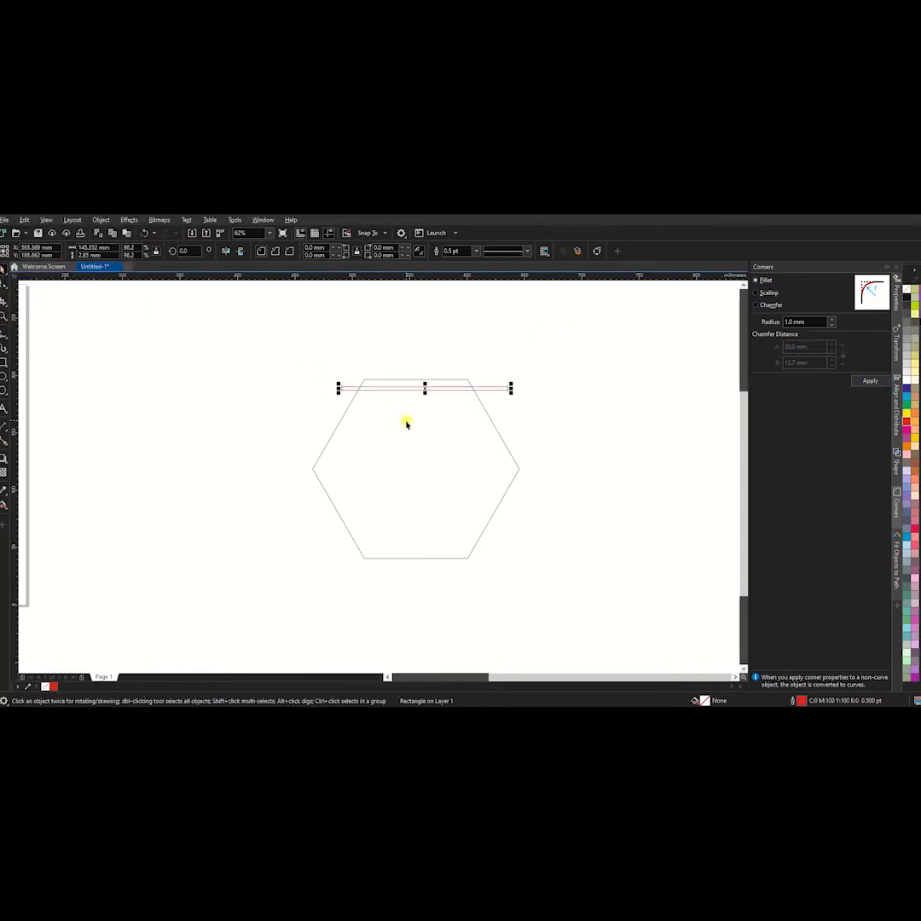
left_click(345, 420)
key("Escape")
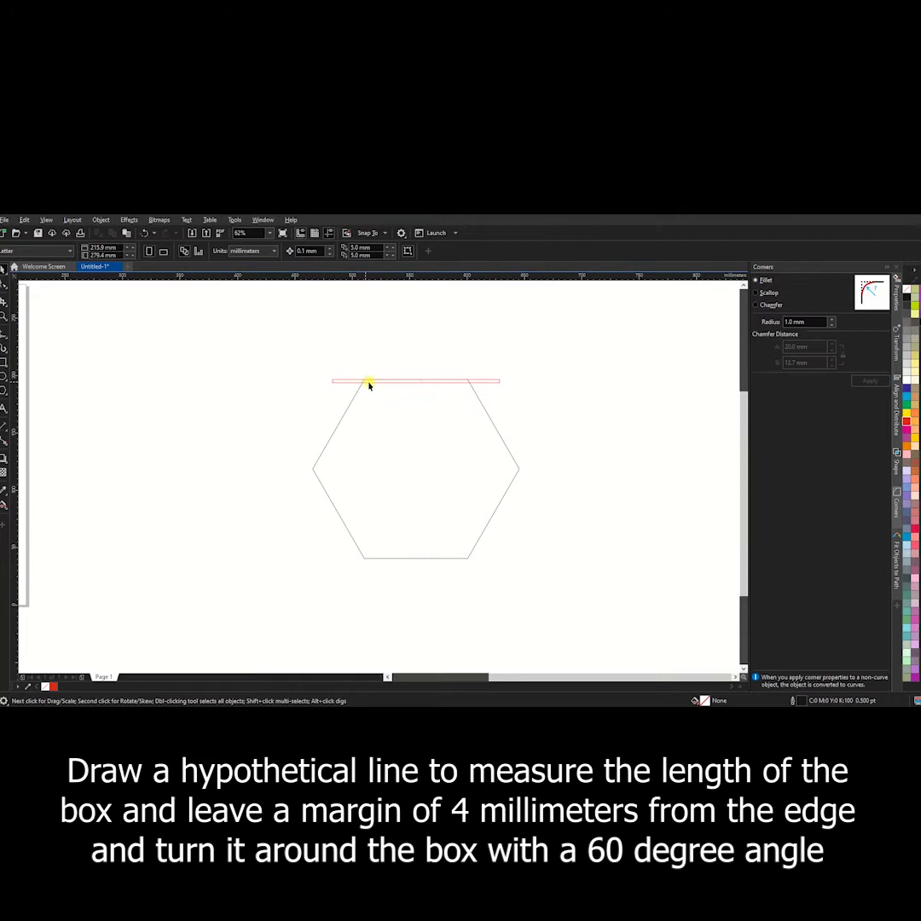
scroll(426, 384, "up", 2)
left_click(425, 384)
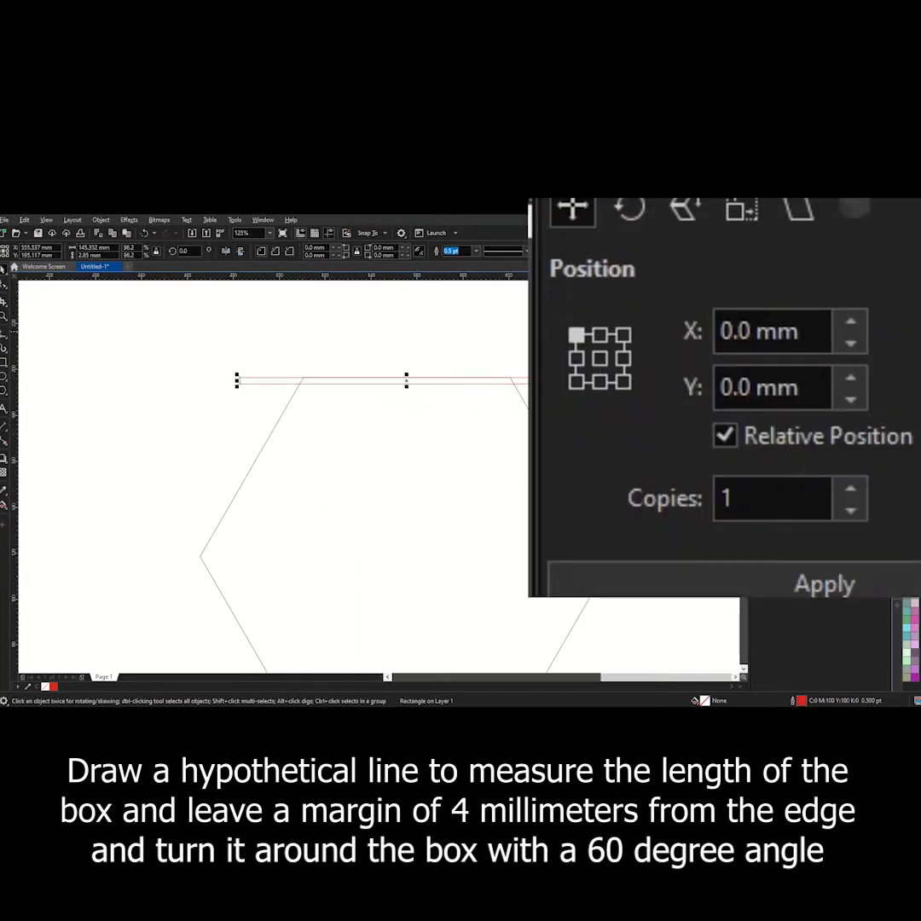
Move the bar 4 mm down from its bottom-centre anchor, inside the top edge
key("alt+F7")
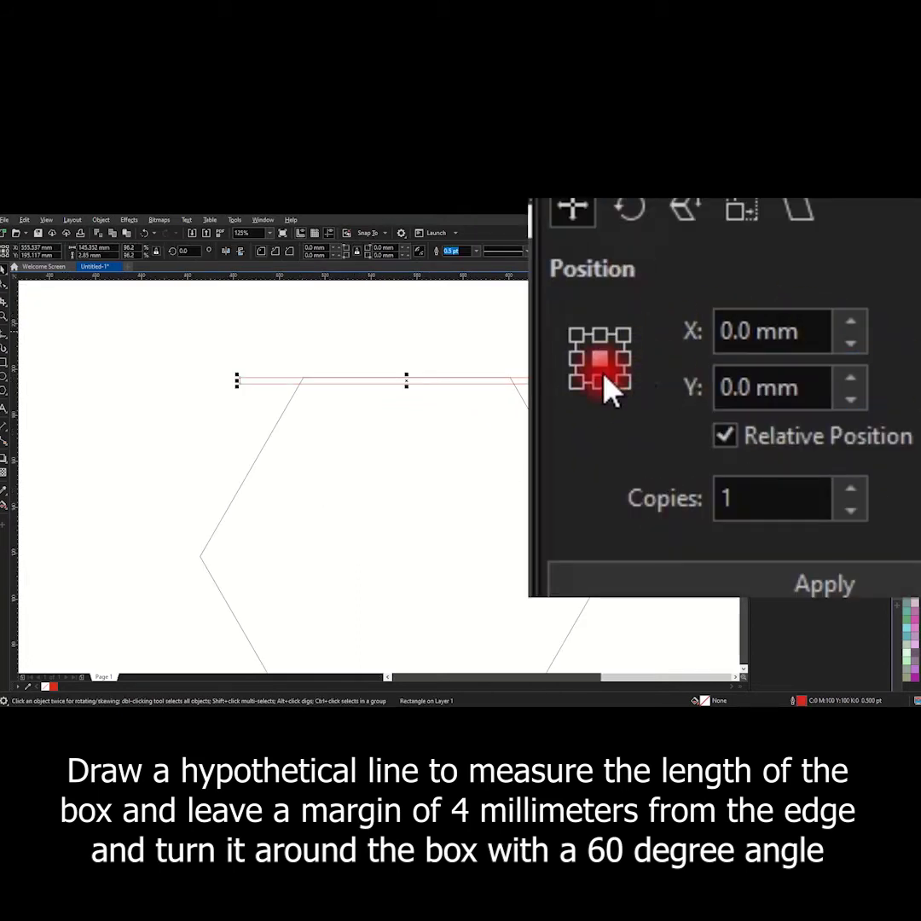
left_click(600, 381)
type("4")
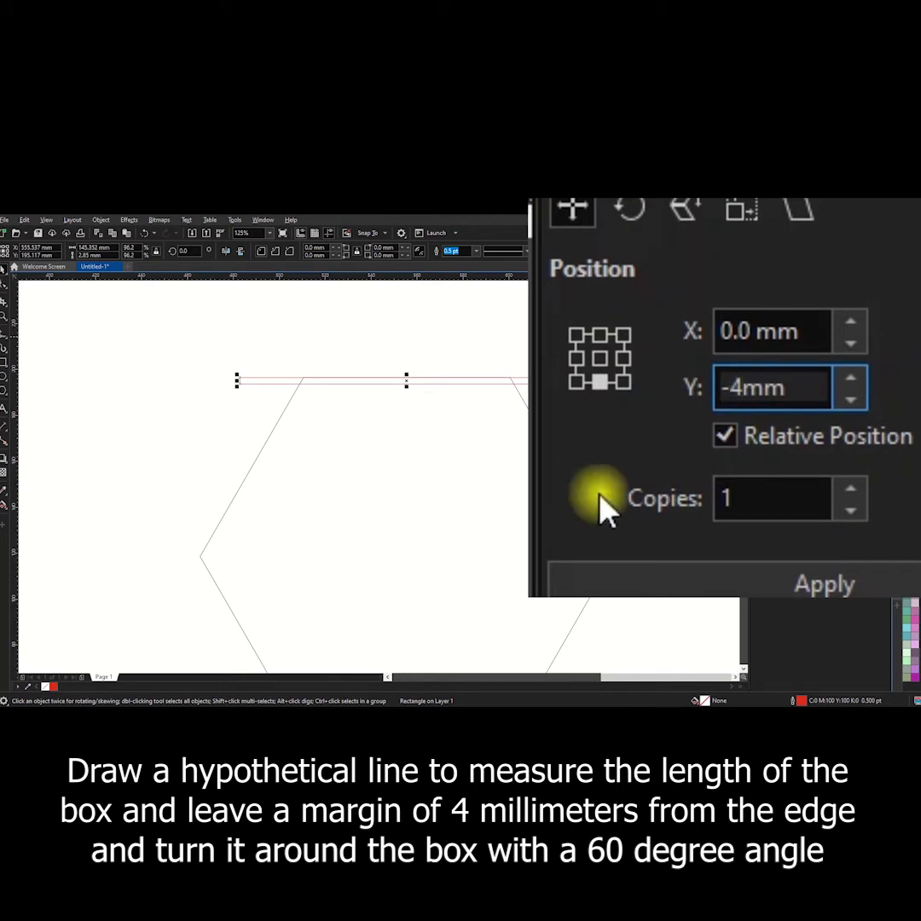
key("Tab")
type("0")
left_click(596, 570)
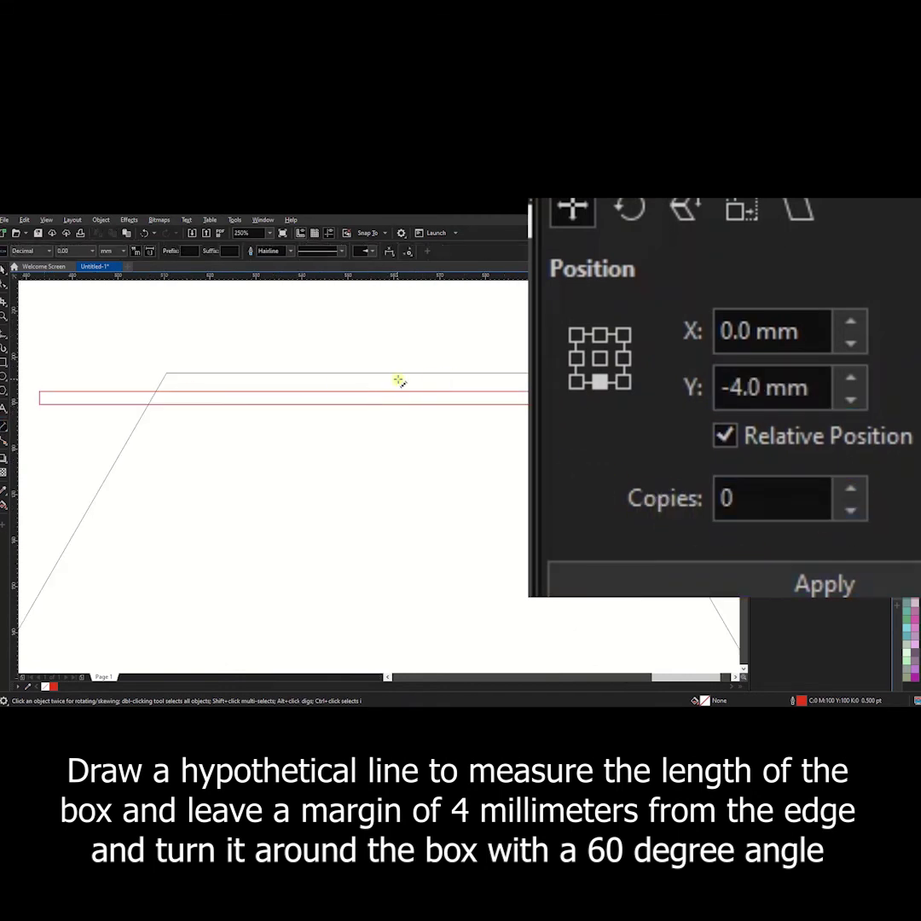
left_click(4, 273)
key("Delete")
left_click(603, 392)
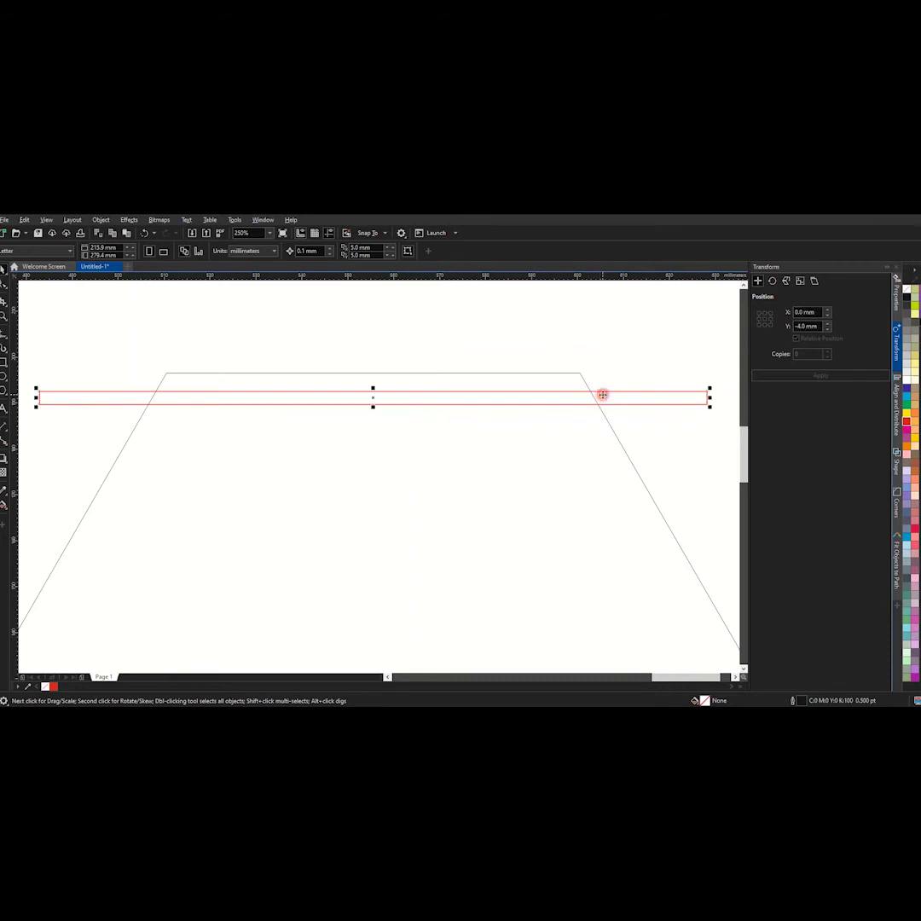
Draw a 20 mm-wide slot rectangle inside the red bar
left_click(3, 376)
left_click_drag(224, 391, 309, 406)
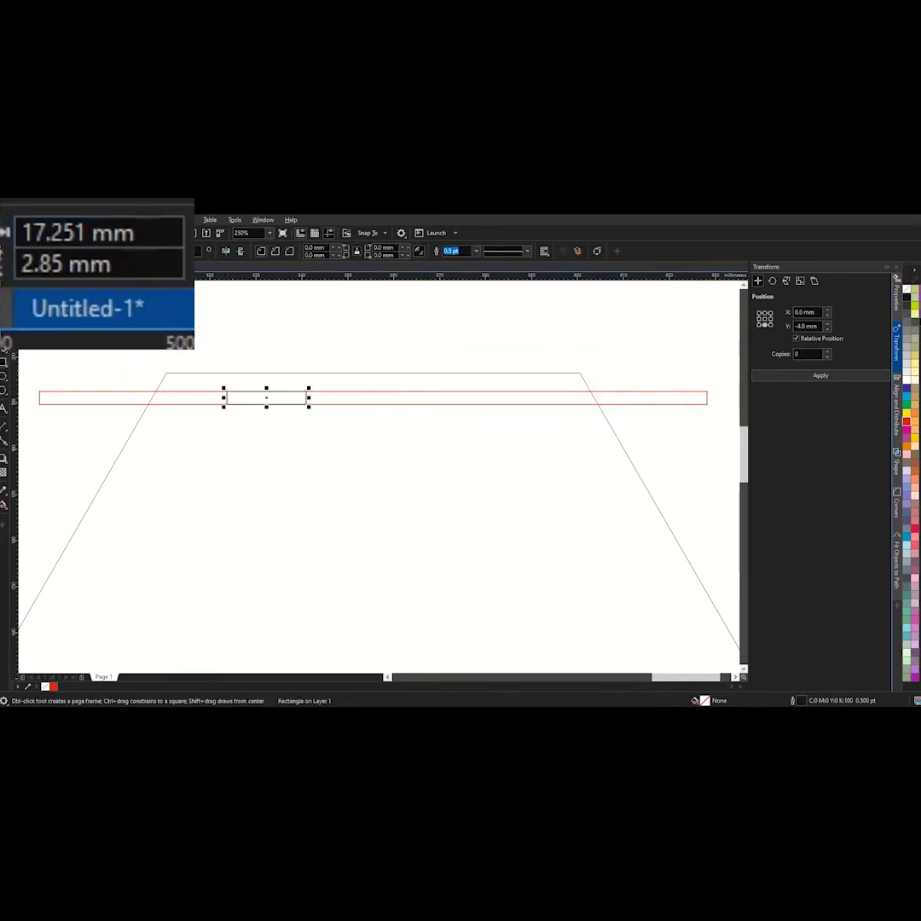
type("20")
key("Return")
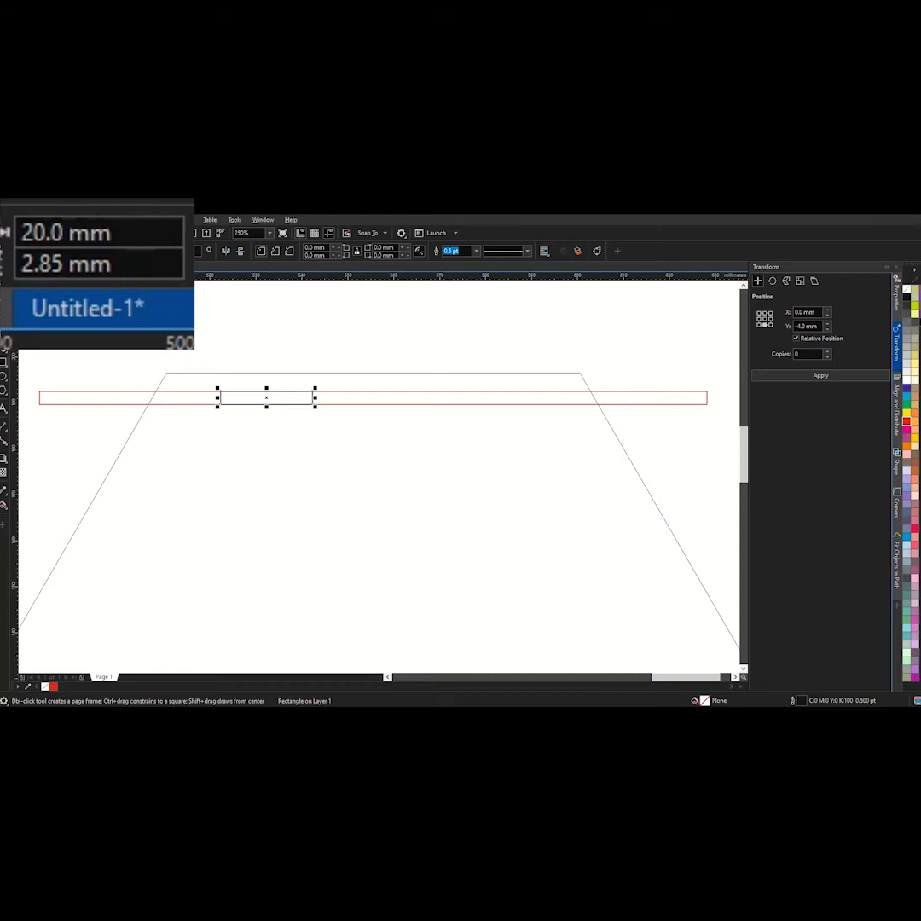
key("space")
Copy the slot 20 mm to the right and select the slotted bar group
left_click(623, 358)
left_click(850, 491)
left_click(751, 586)
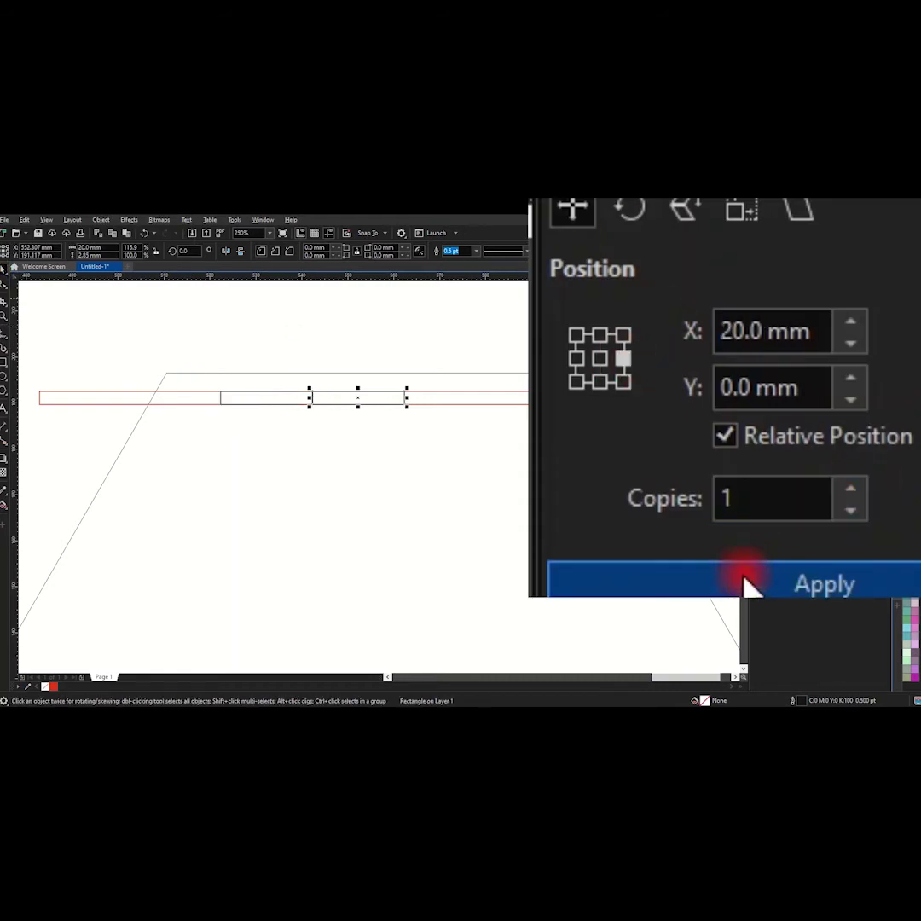
left_click_drag(197, 344, 498, 425)
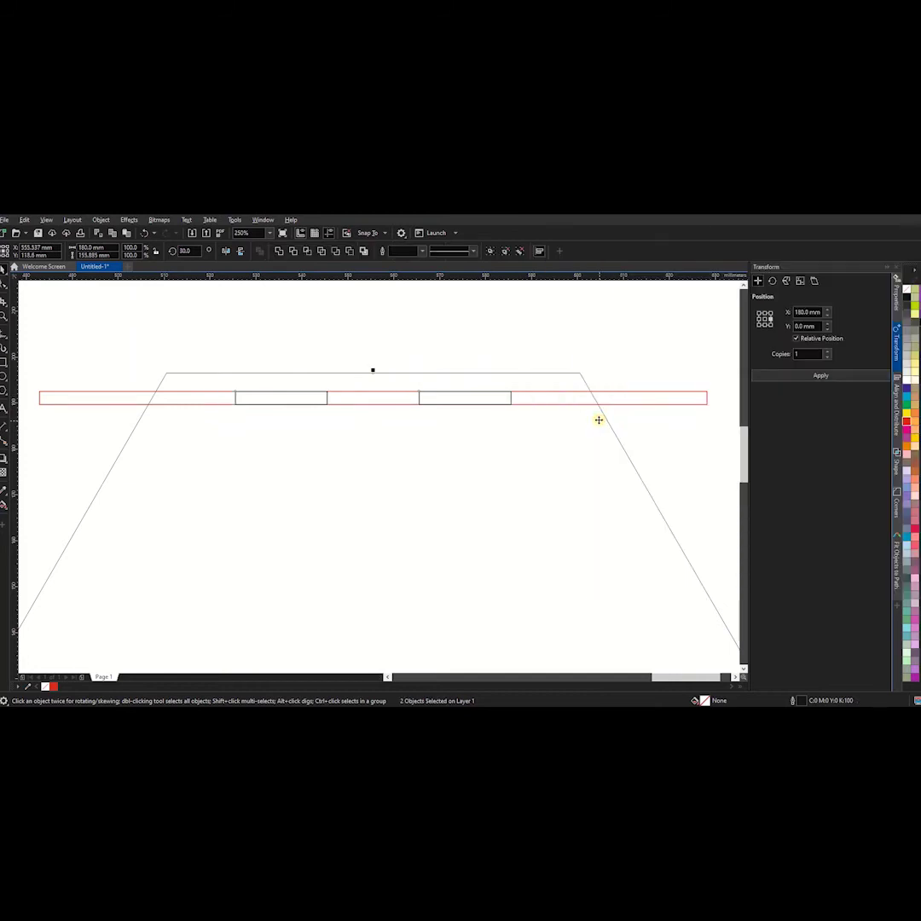
left_click(599, 420)
scroll(465, 396, "down", 2)
scroll(451, 439, "down", 1)
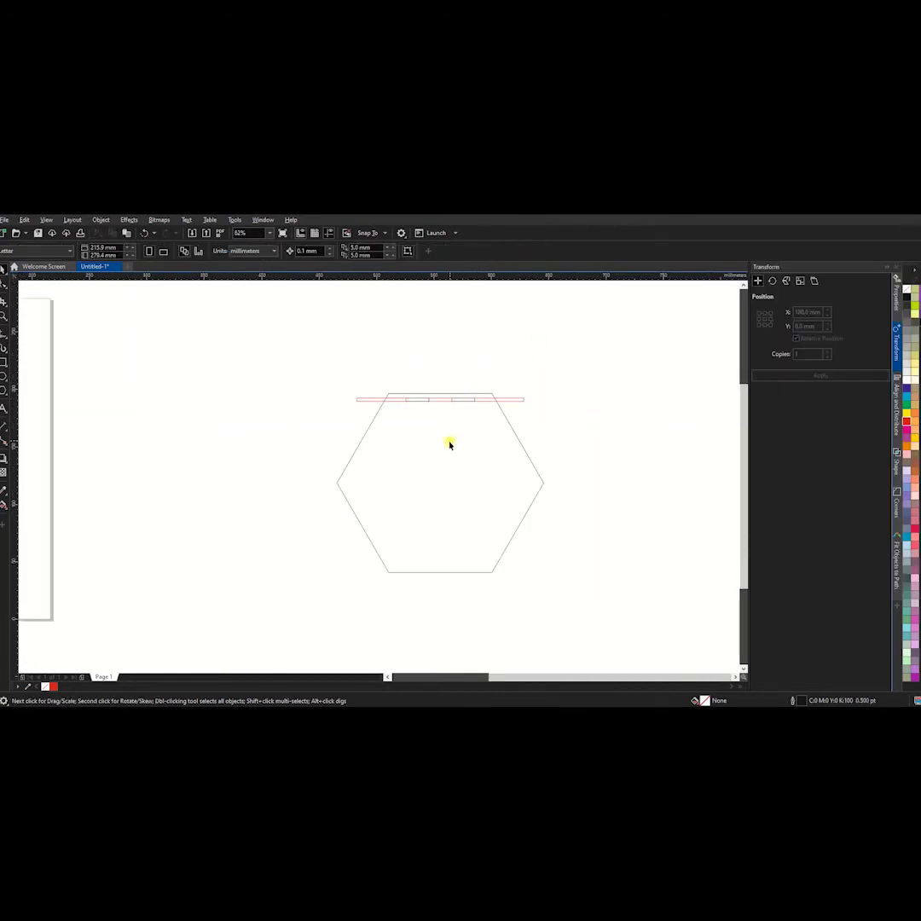
scroll(452, 438, "up", 2)
scroll(310, 332, "down", 1)
left_click(437, 338)
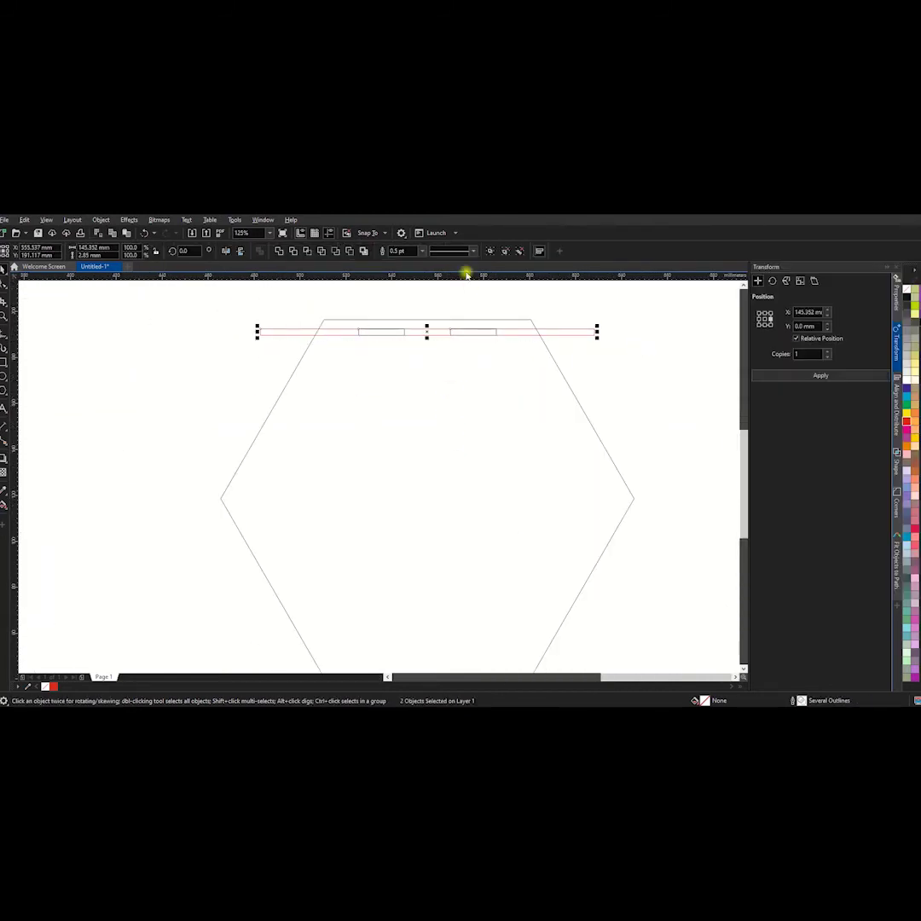
Add copies of the slotted bar rotated in 60° steps around the hexagon
left_click(428, 334)
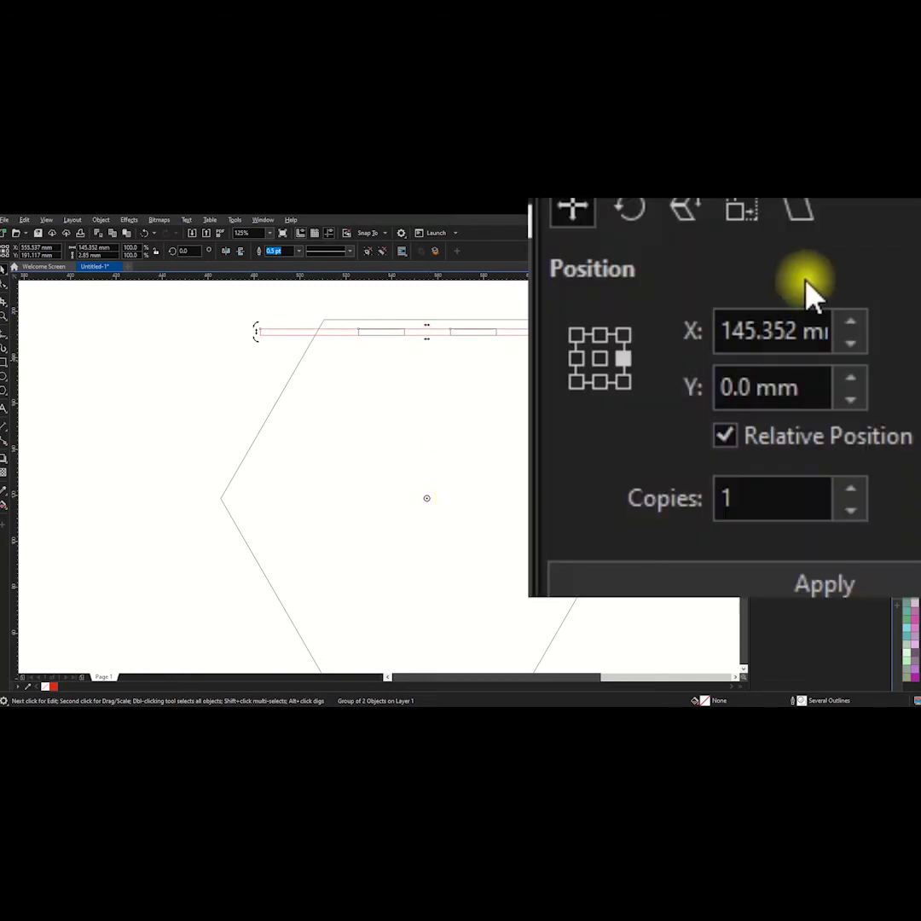
left_click(631, 213)
type("60")
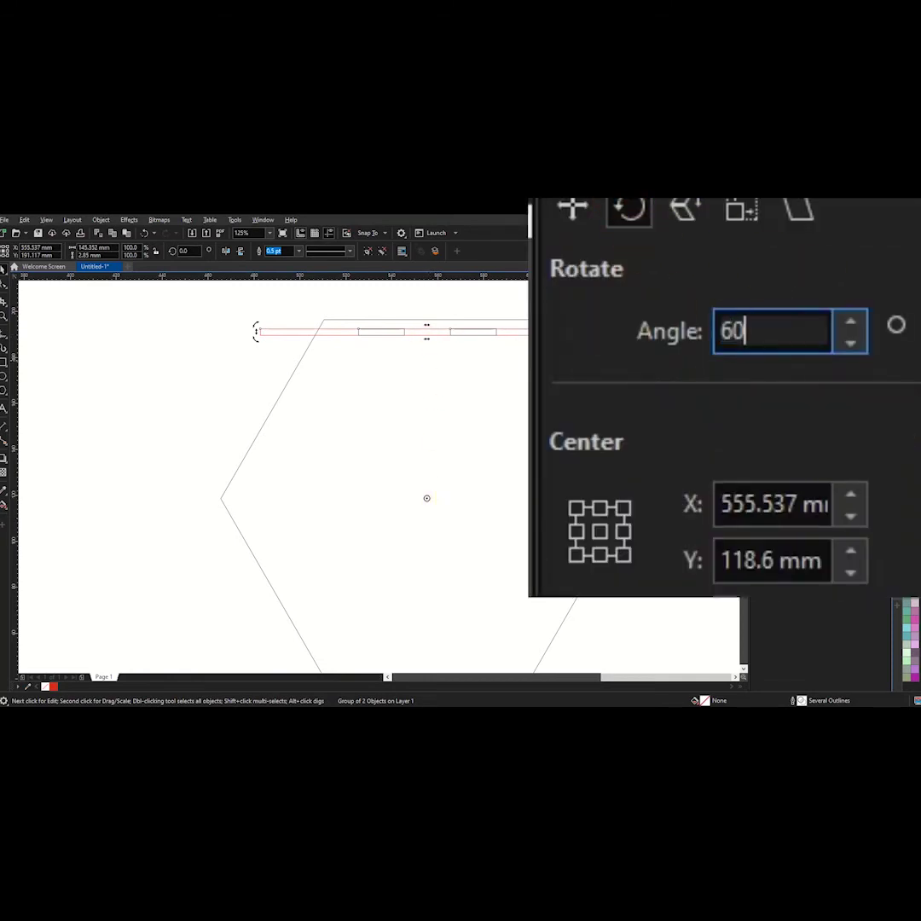
key("Return")
key("Return")
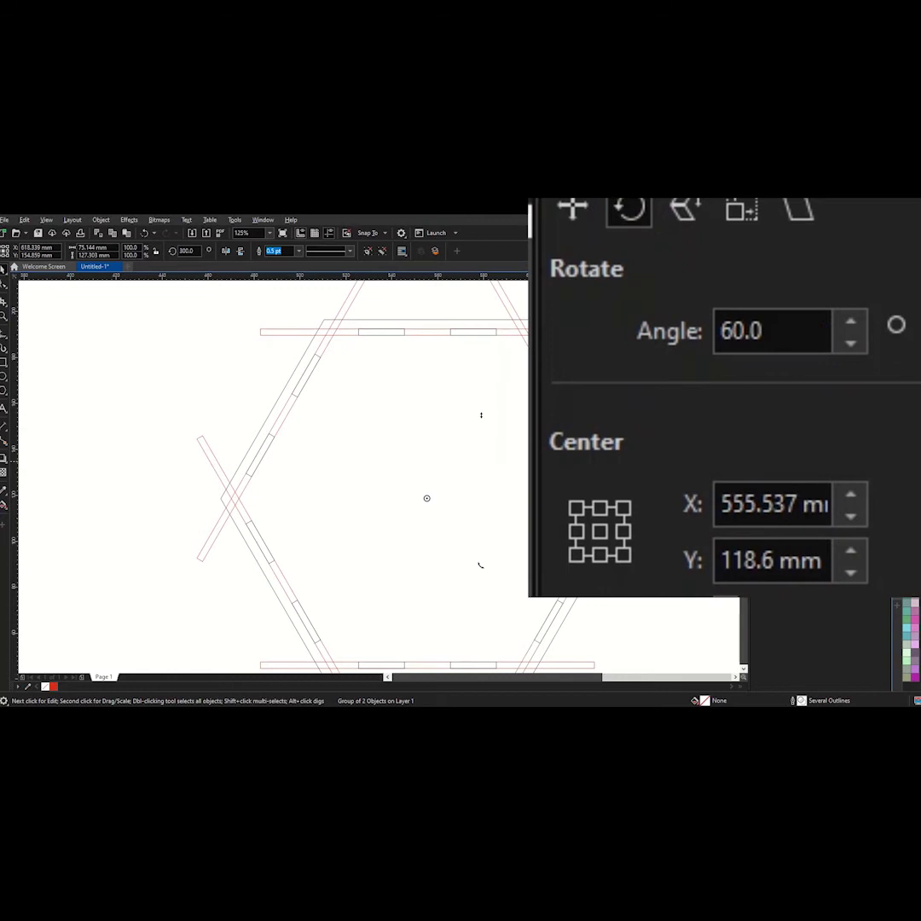
left_click(613, 335)
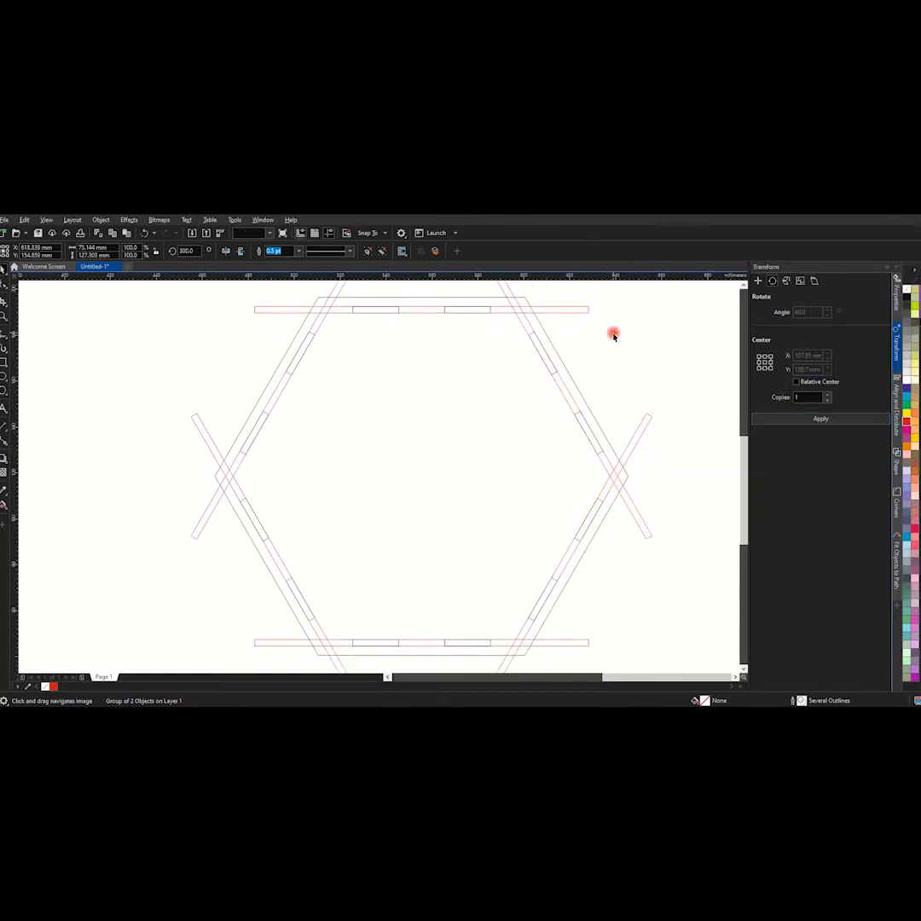
scroll(511, 291, "up", 2)
Shorten the top bar so its ends meet the angled bars
left_click(617, 329)
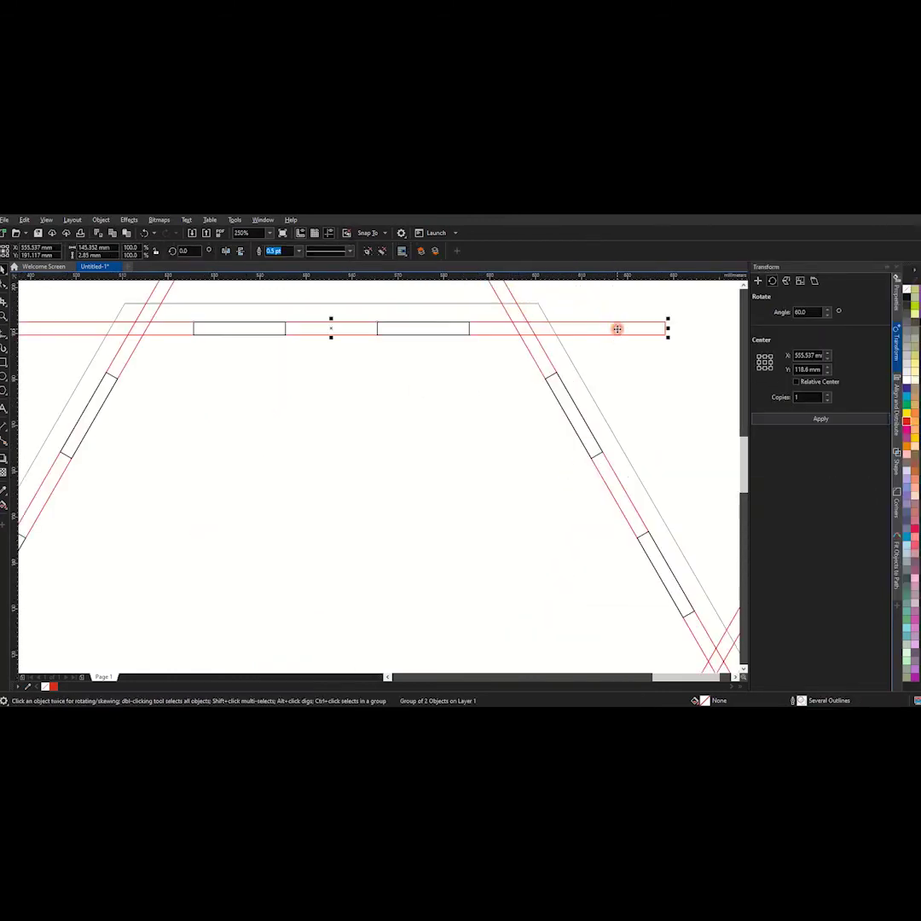
left_click(601, 330)
left_click_drag(668, 329, 522, 336)
key("Escape")
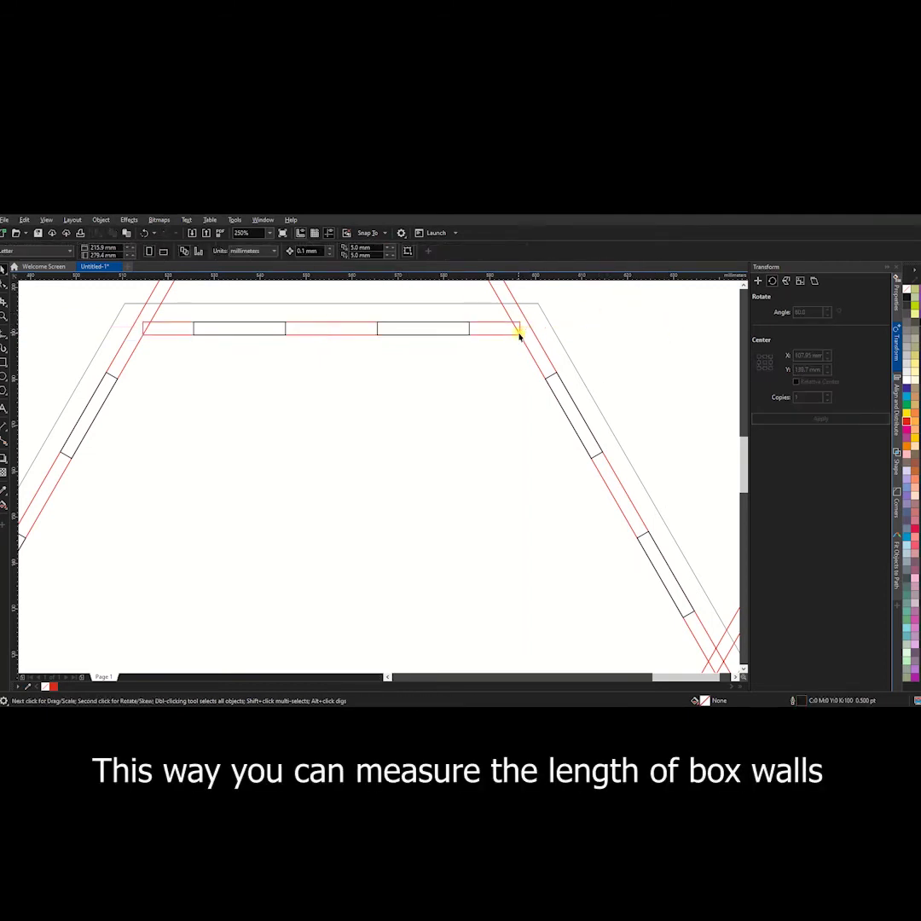
scroll(540, 336, "down", 4)
left_click(570, 504)
scroll(570, 504, "up", 4)
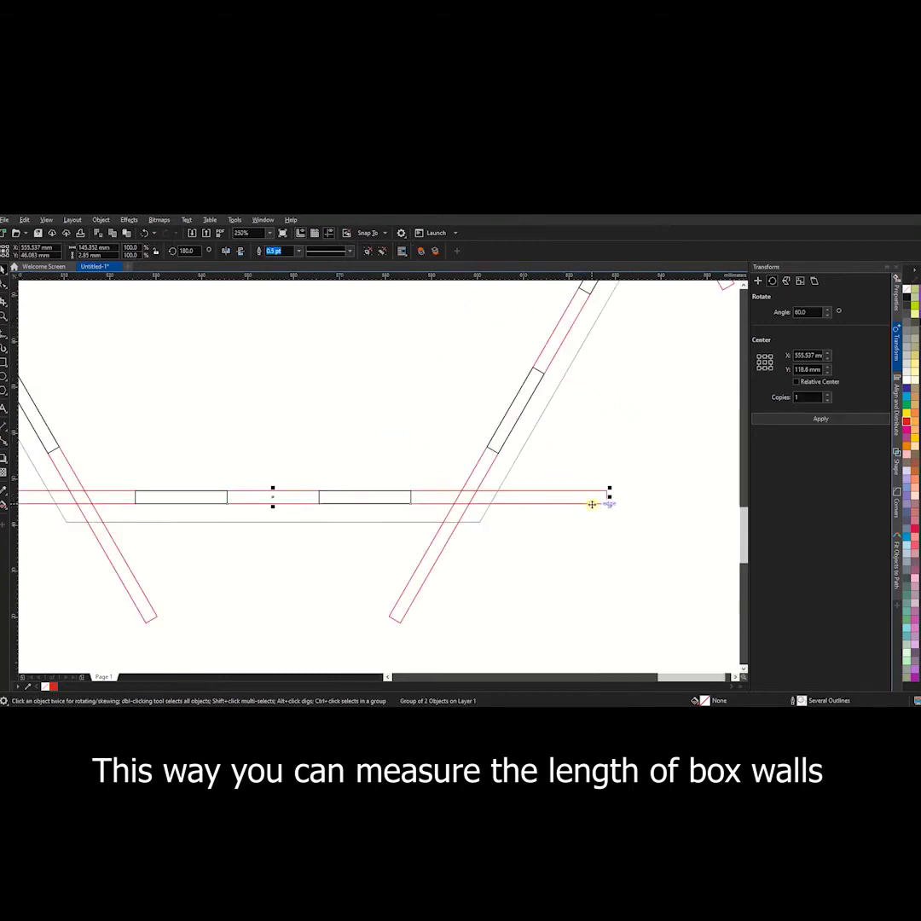
scroll(576, 504, "down", 4)
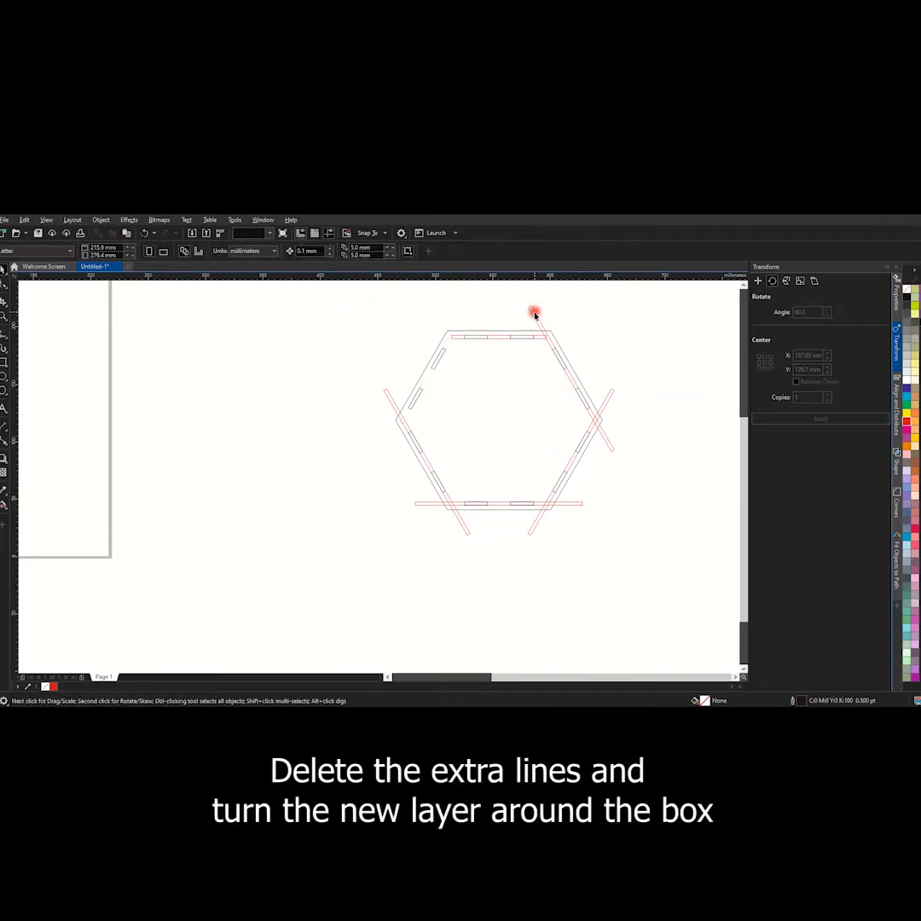
Delete the overhanging and stray red diagonal lines
left_click(609, 396)
key("Delete")
left_click(581, 502)
key("Delete")
left_click(400, 396)
key("Delete")
left_click(499, 337)
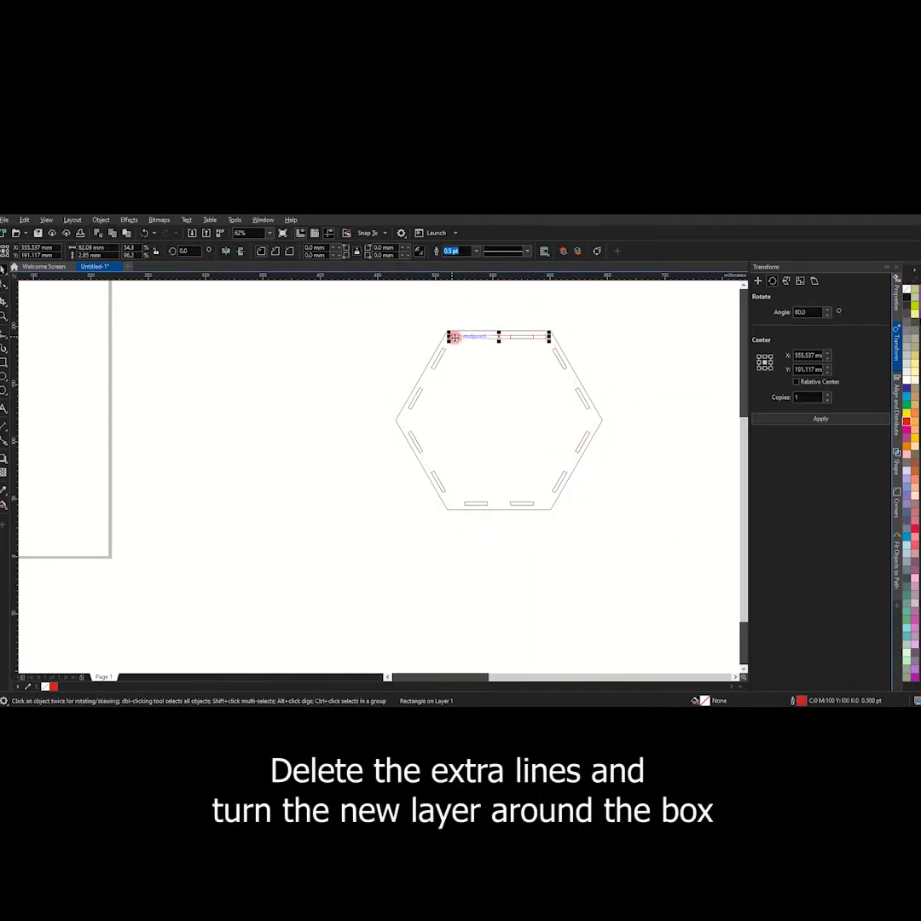
Repeat the top slotted bar at 60° on all sides and check the corner joints
left_click(821, 419)
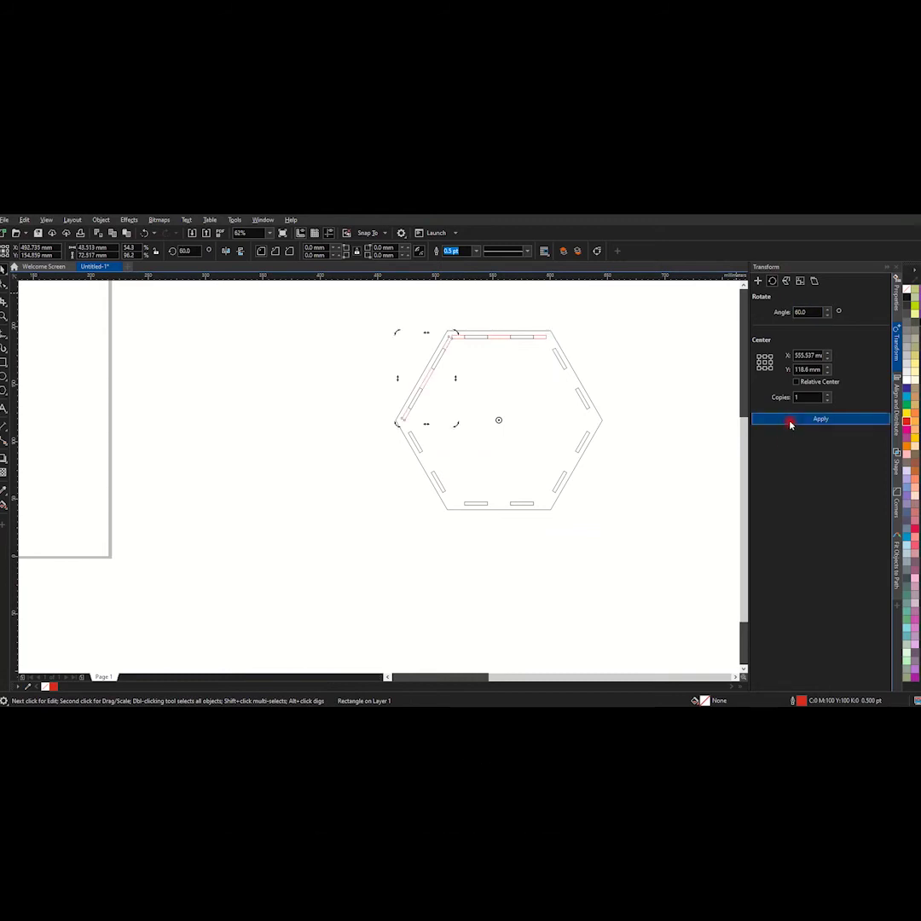
scroll(544, 341, "up", 2)
scroll(545, 341, "up", 3)
left_click(524, 345)
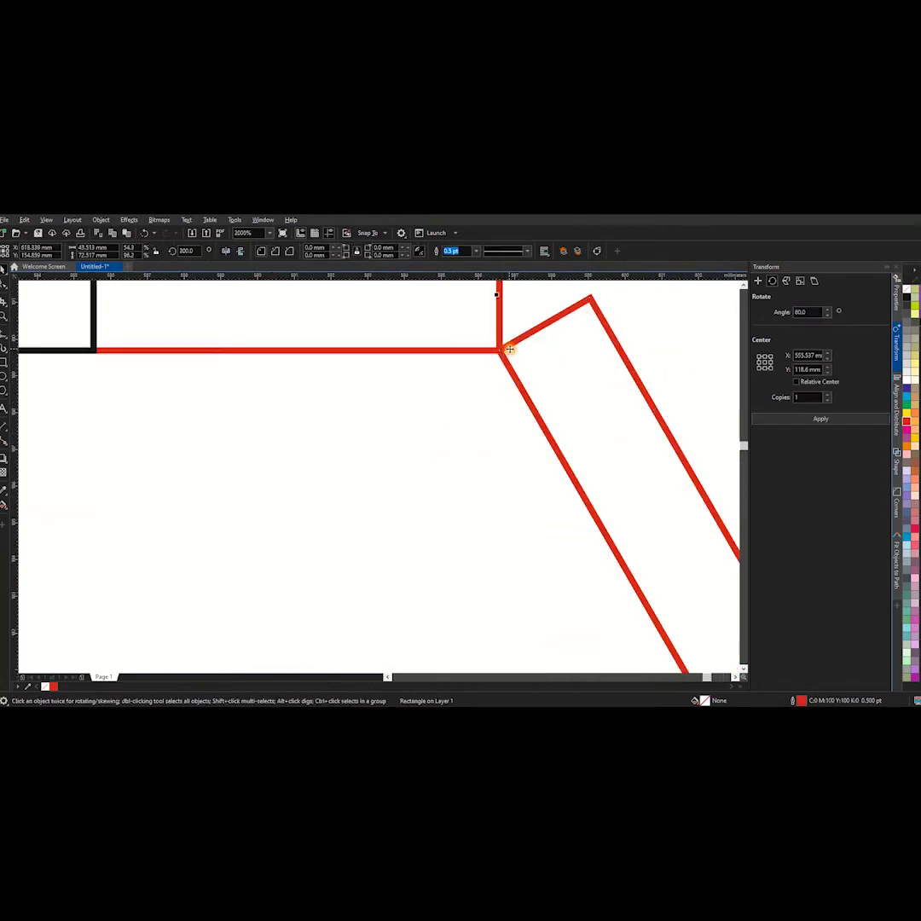
scroll(549, 354, "down", 3)
scroll(529, 357, "down", 2)
key("Escape")
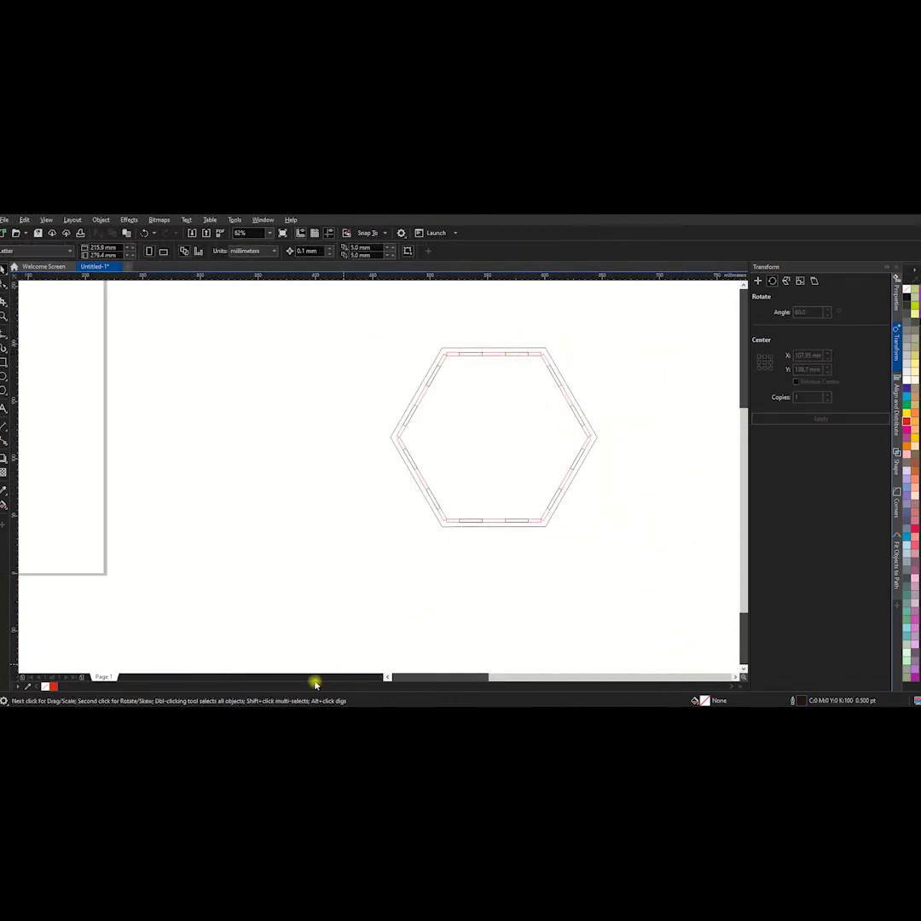
left_click_drag(460, 359, 402, 426)
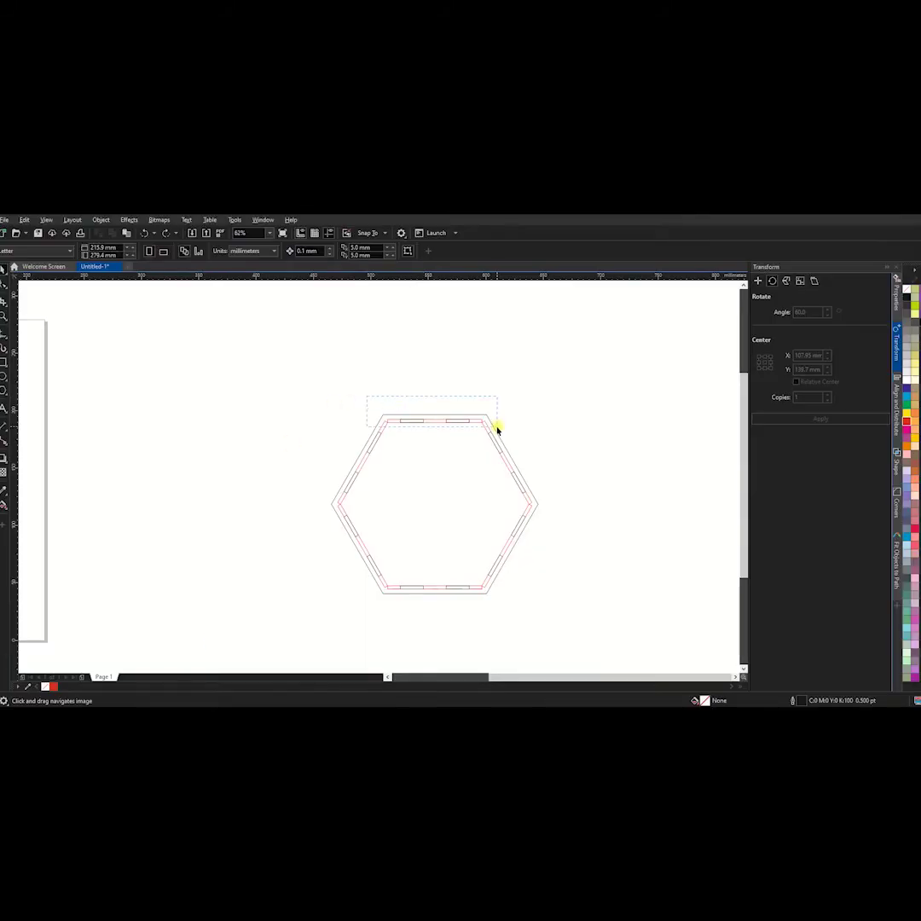
Copy the top-edge pieces above the hexagon and make the bar 40 mm tall
left_click_drag(367, 397, 497, 429)
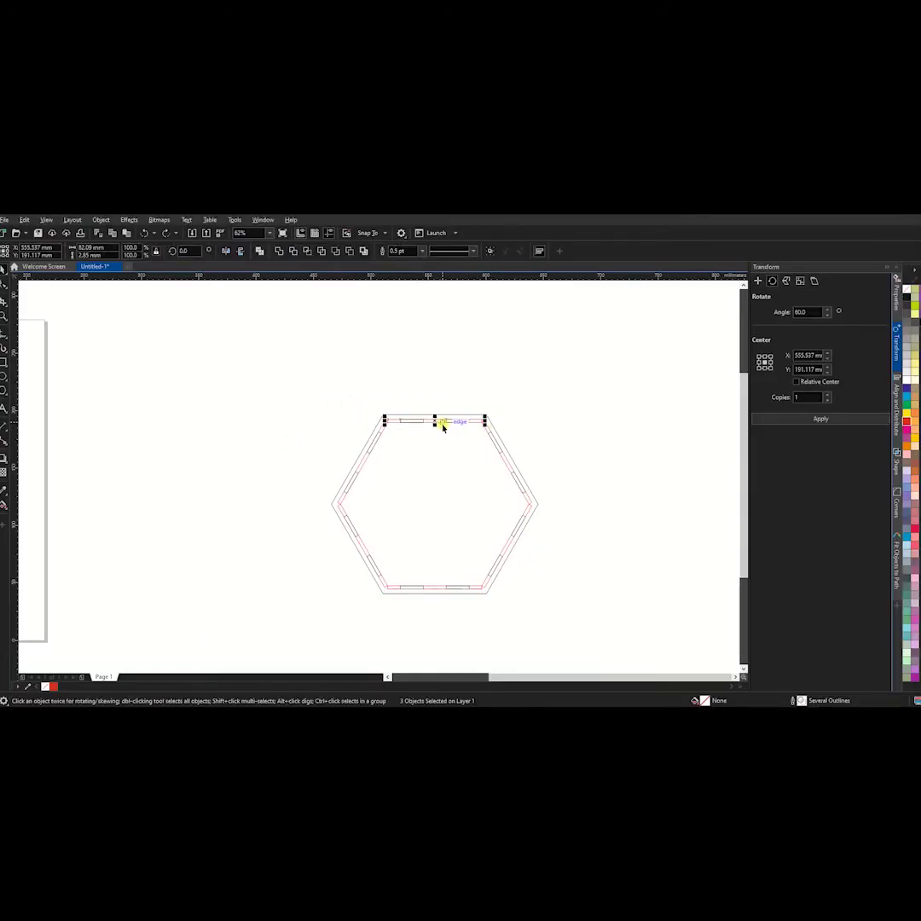
left_click_drag(434, 422, 436, 372)
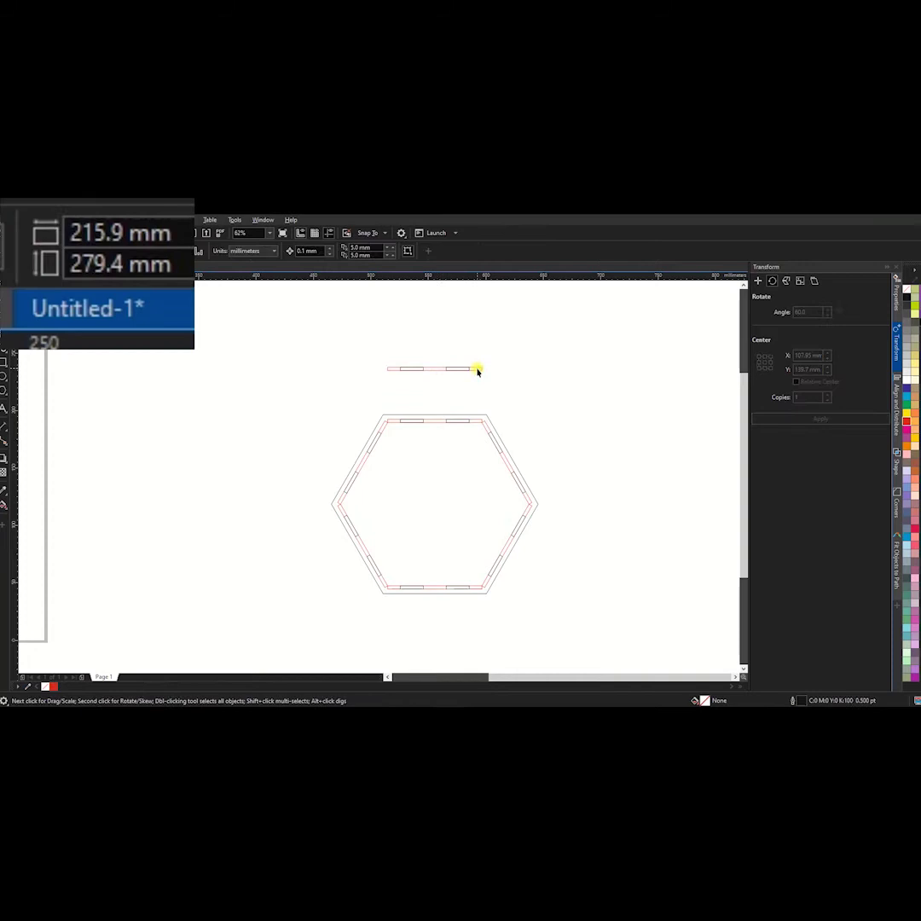
left_click(134, 256)
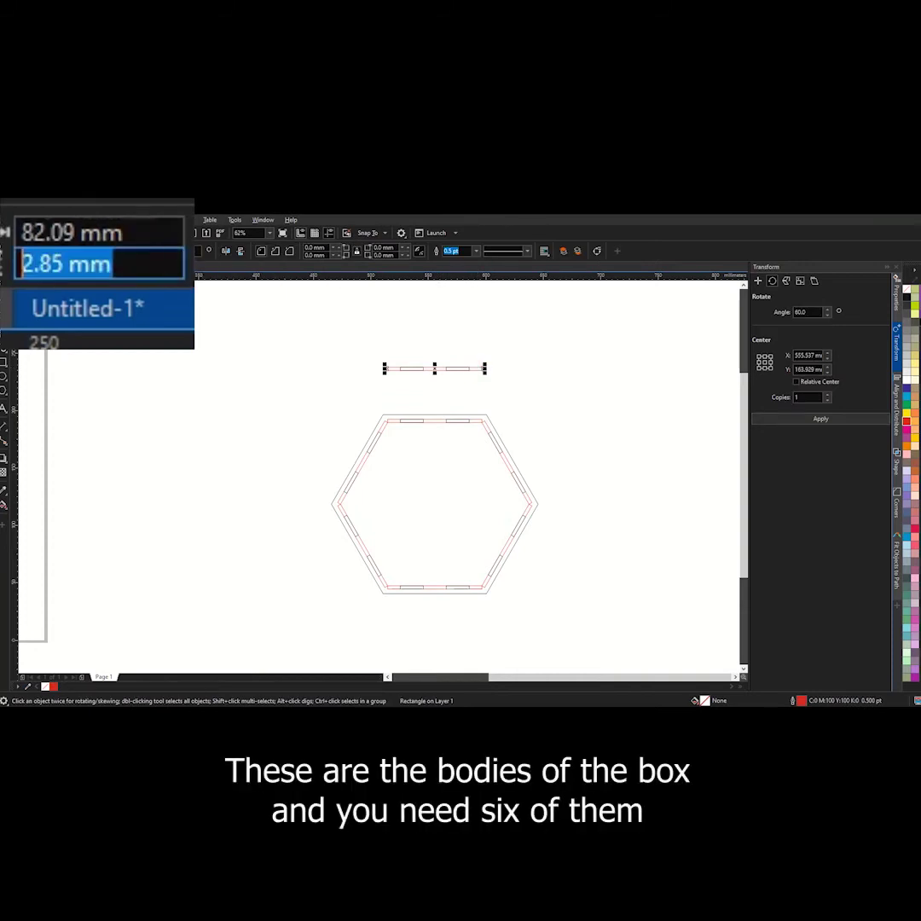
type("40")
key("Return")
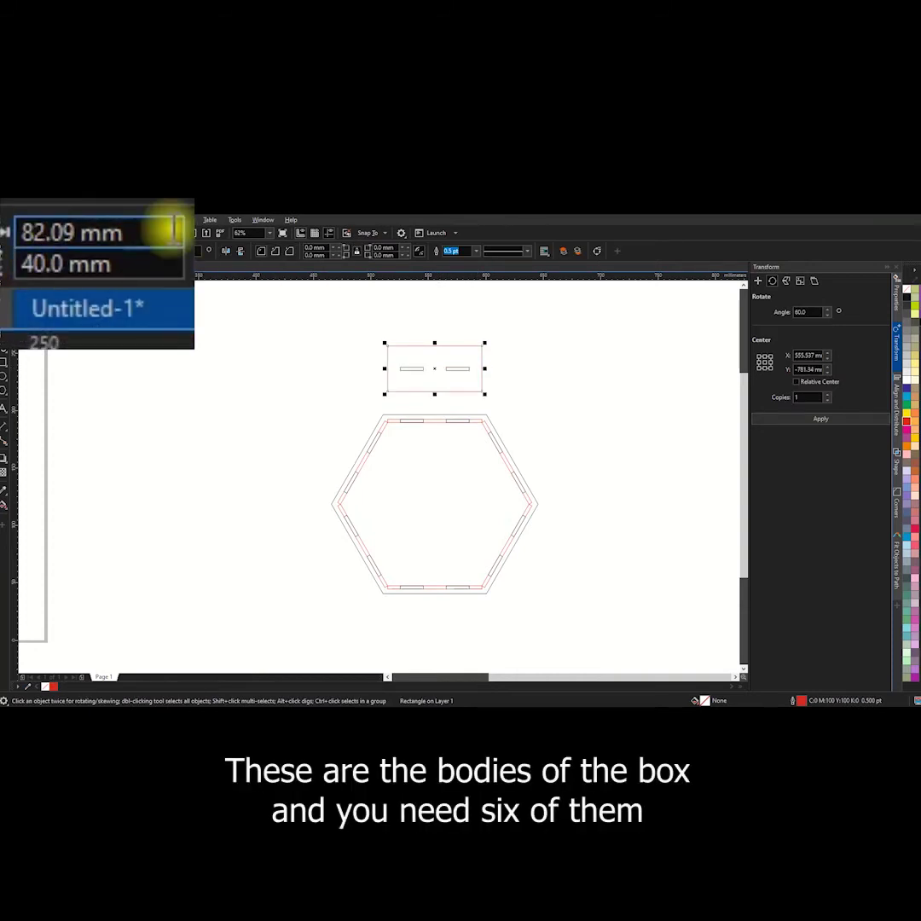
scroll(445, 388, "up", 2)
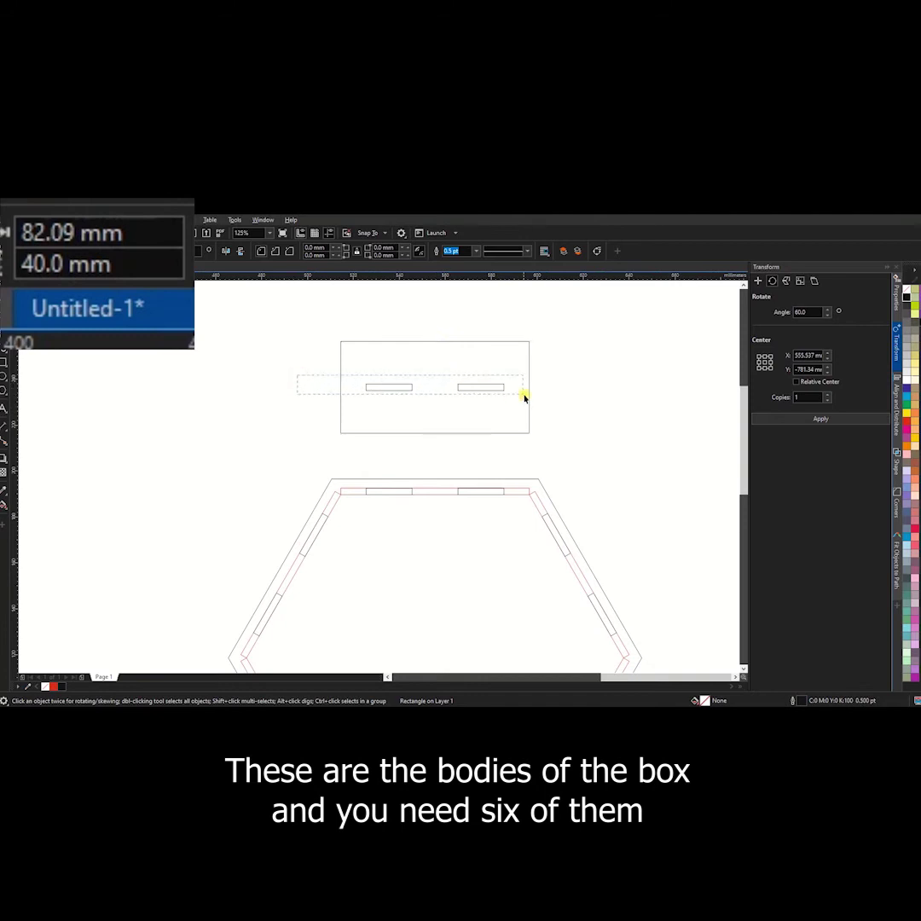
Set both tabs to 20.4 mm wide and position them against the panel edges
left_click_drag(477, 384, 476, 433)
left_click(481, 436)
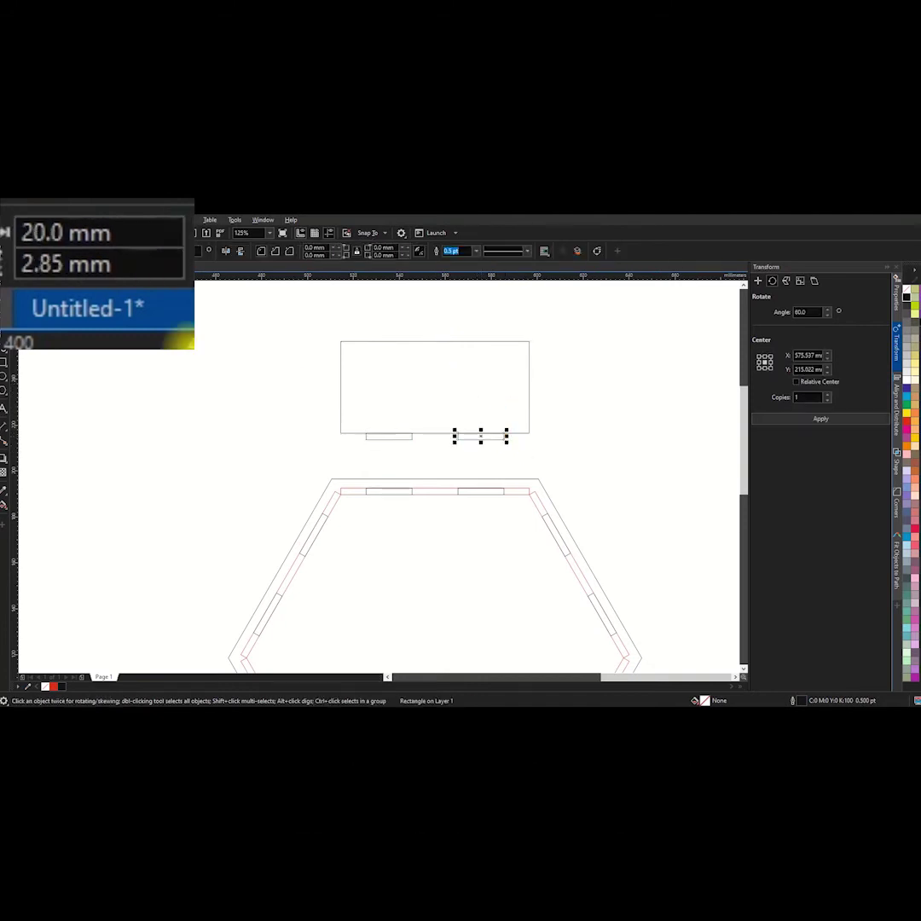
left_click(170, 232)
type("4")
key("Return")
left_click(389, 437)
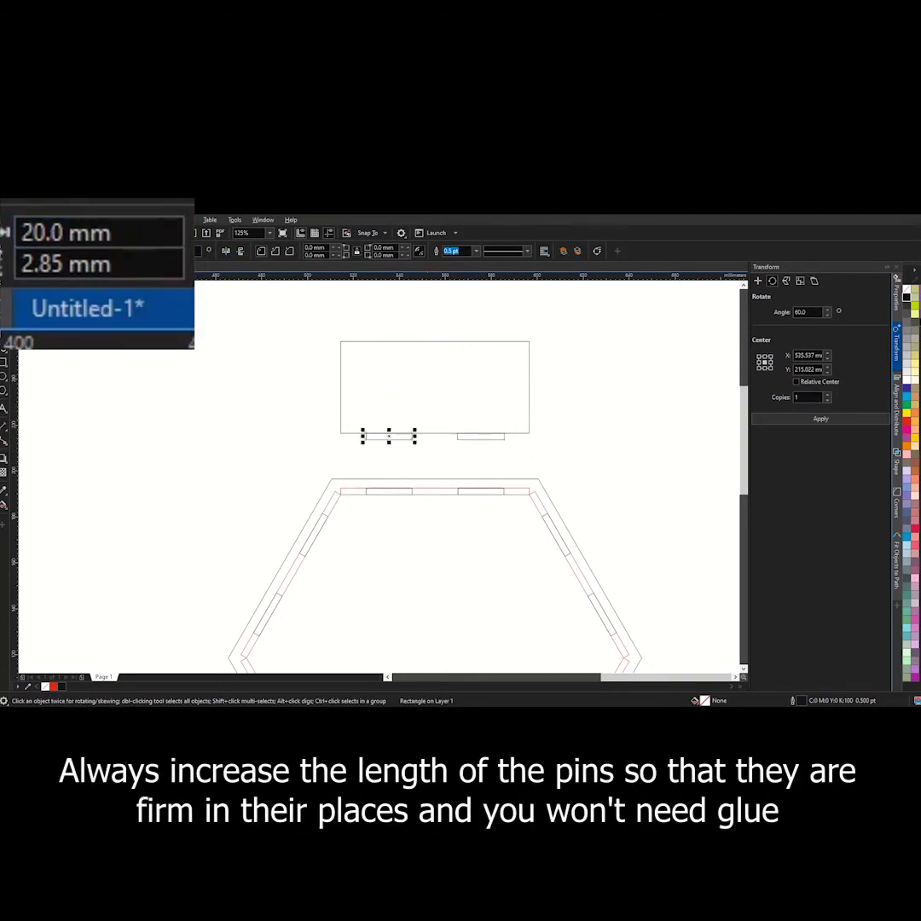
left_click(171, 232)
type("4")
key("Return")
left_click(499, 435, "shift")
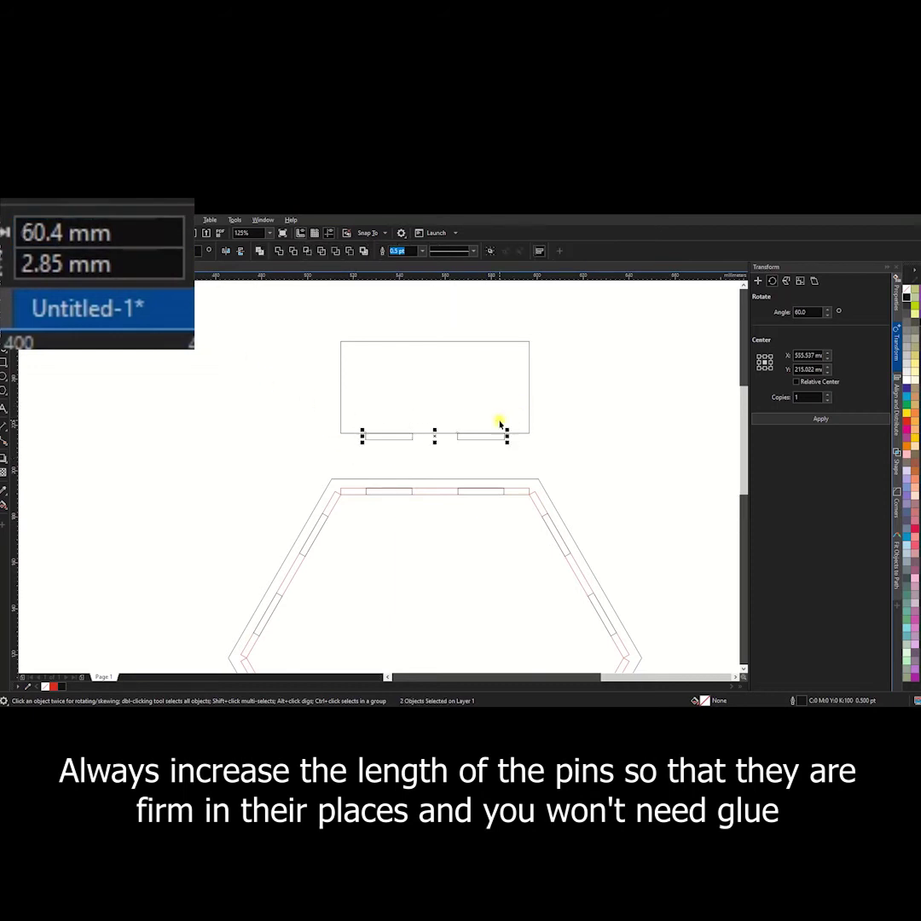
left_click_drag(477, 436, 473, 374)
scroll(473, 374, "down", 3)
scroll(441, 366, "down", 2)
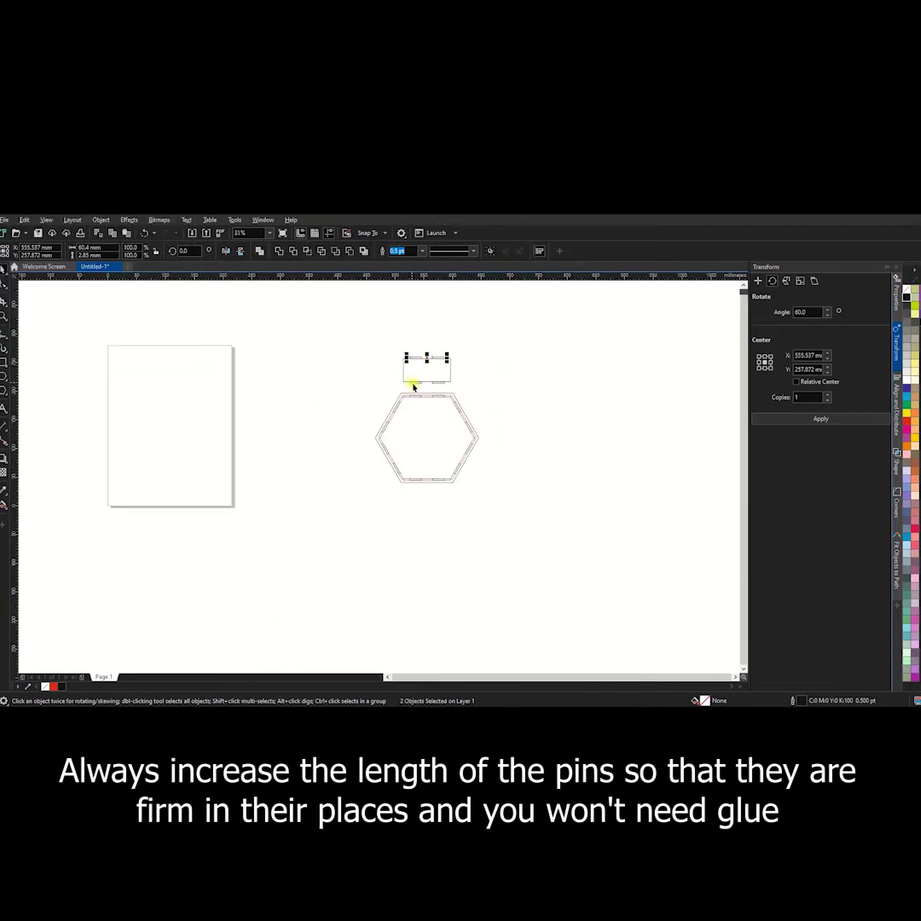
scroll(434, 400, "up", 4)
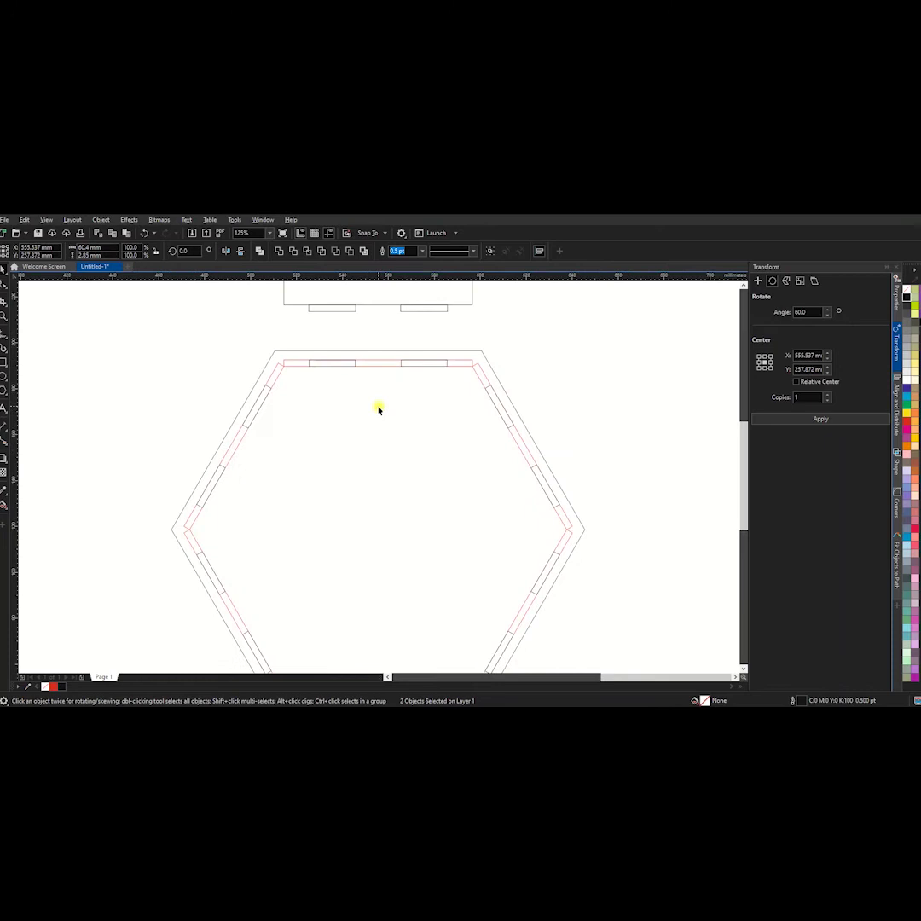
scroll(378, 407, "down", 2)
Make a copy of the hexagon 155 mm wide to form the inner outline
left_click_drag(247, 373, 365, 457)
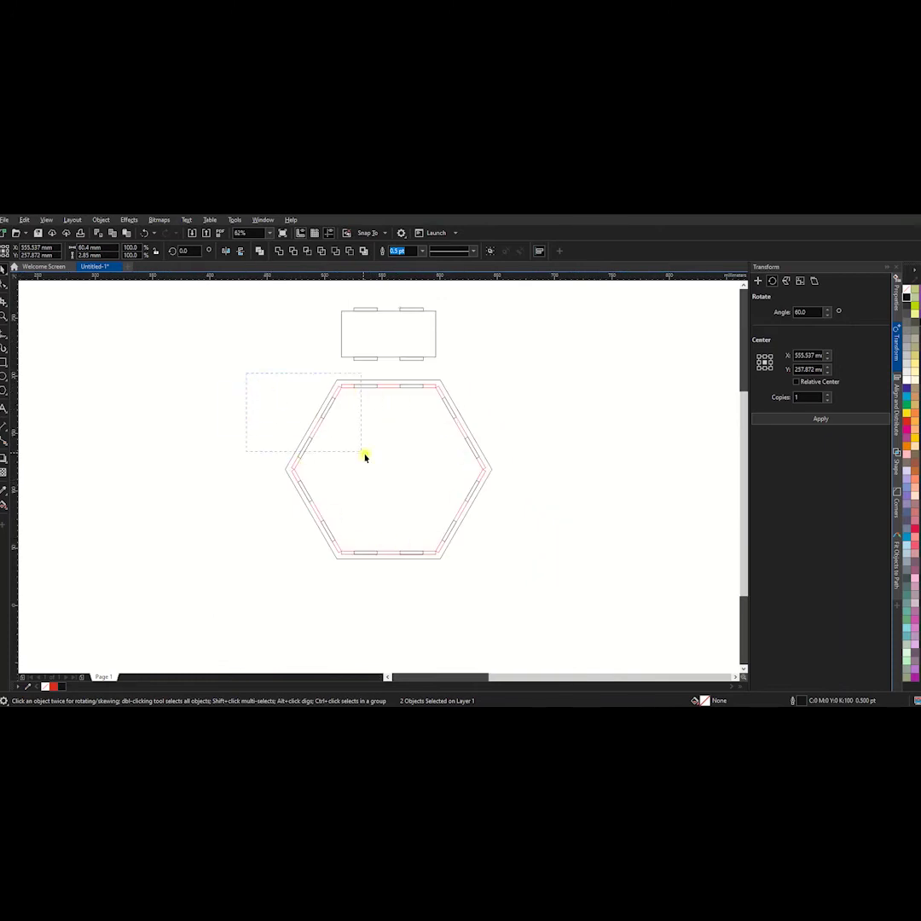
left_click_drag(519, 577, 519, 577)
left_click(335, 378)
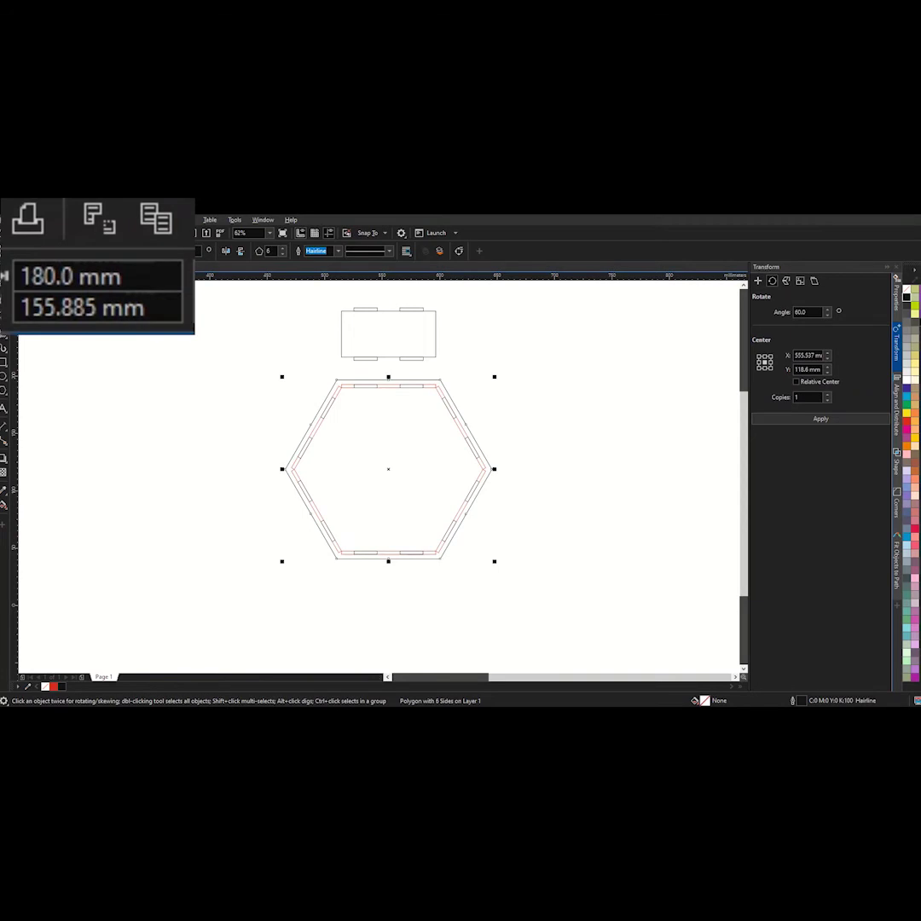
left_click(70, 277)
type("155")
key("Return")
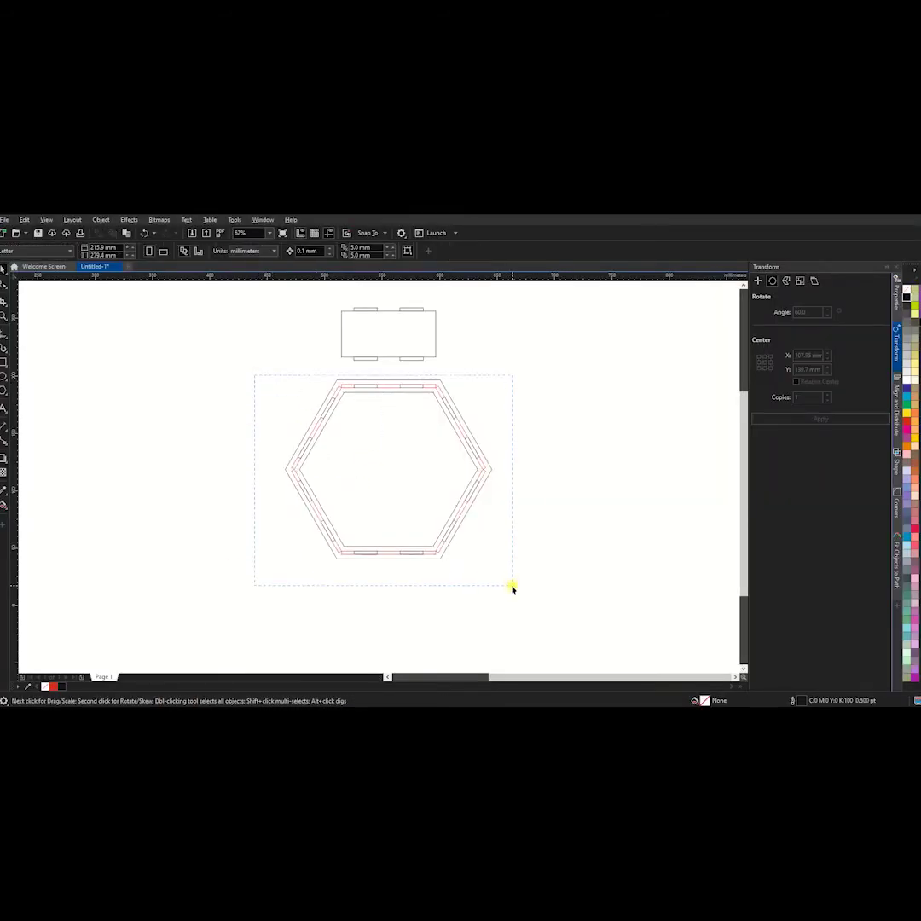
Duplicate the whole slotted hexagon part to the right of the original
left_click_drag(256, 377, 512, 586)
left_click_drag(412, 480, 623, 479)
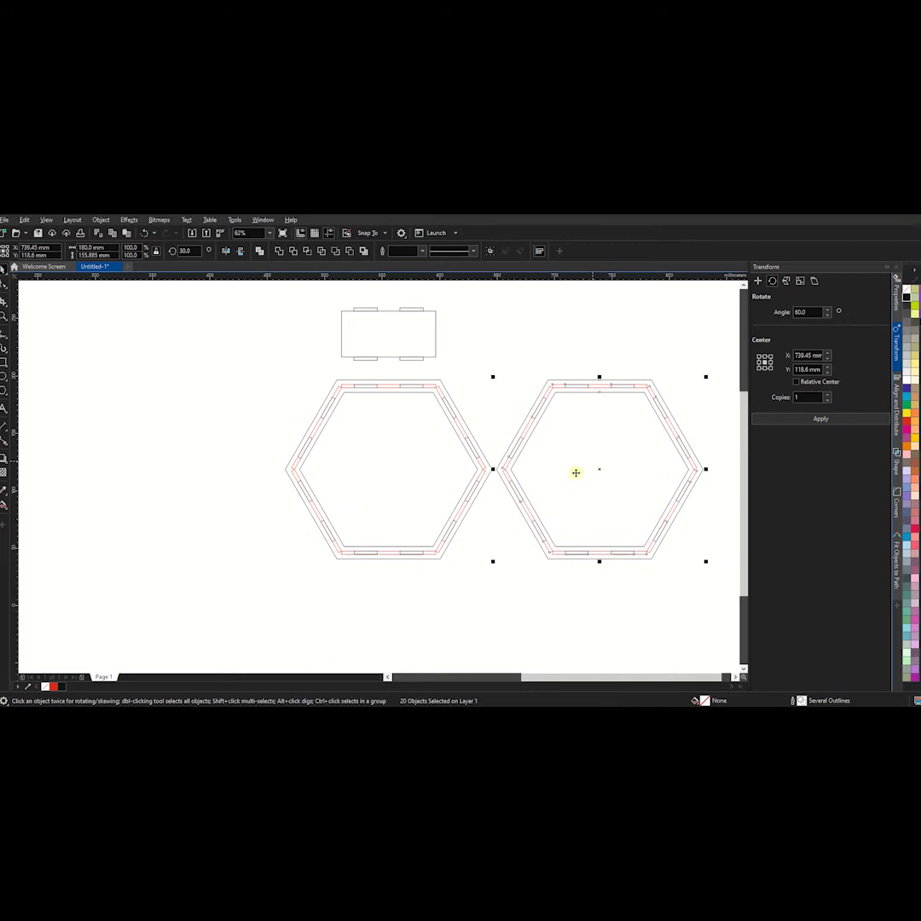
left_click(409, 384)
left_click(489, 362)
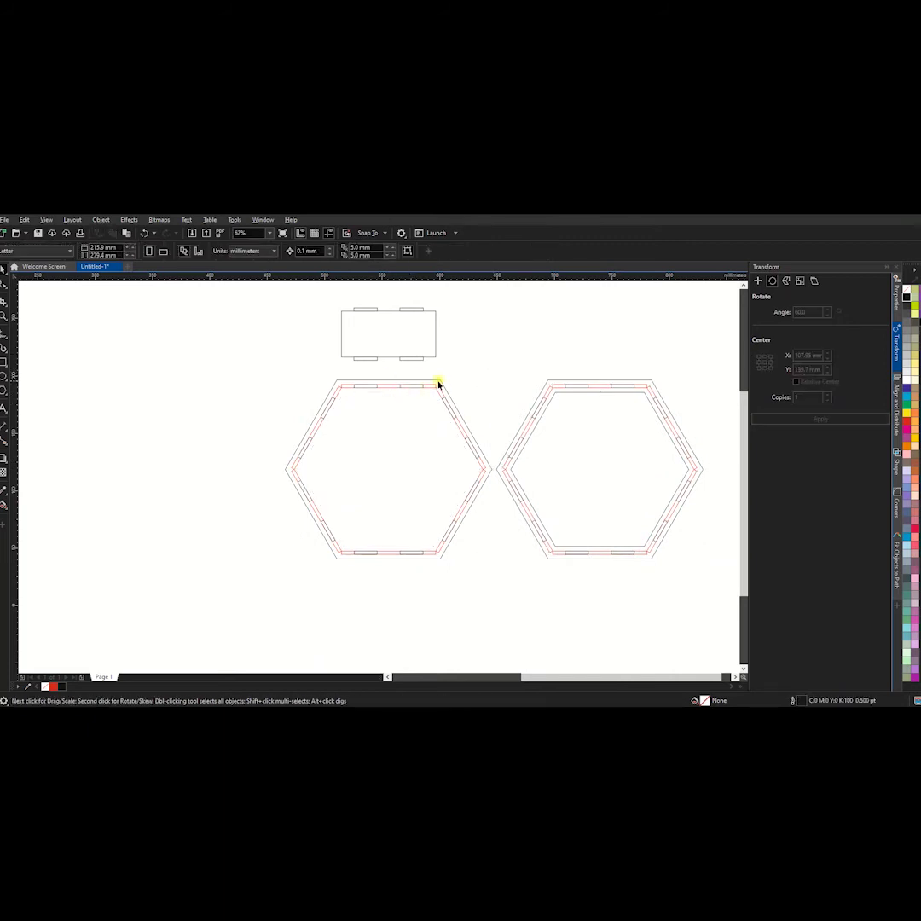
scroll(384, 460, "down", 2)
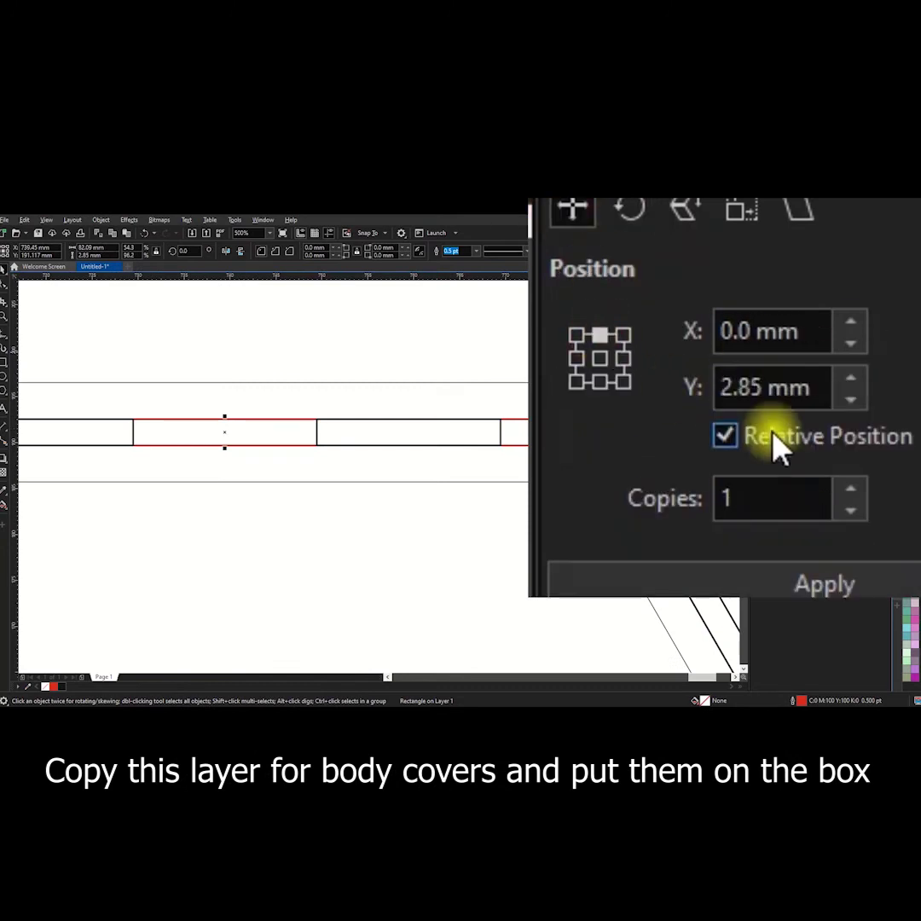
Offset a copy of the top strip 2.85 mm outward, rotate a copy 60°, and trim it to the corners
left_click(823, 584)
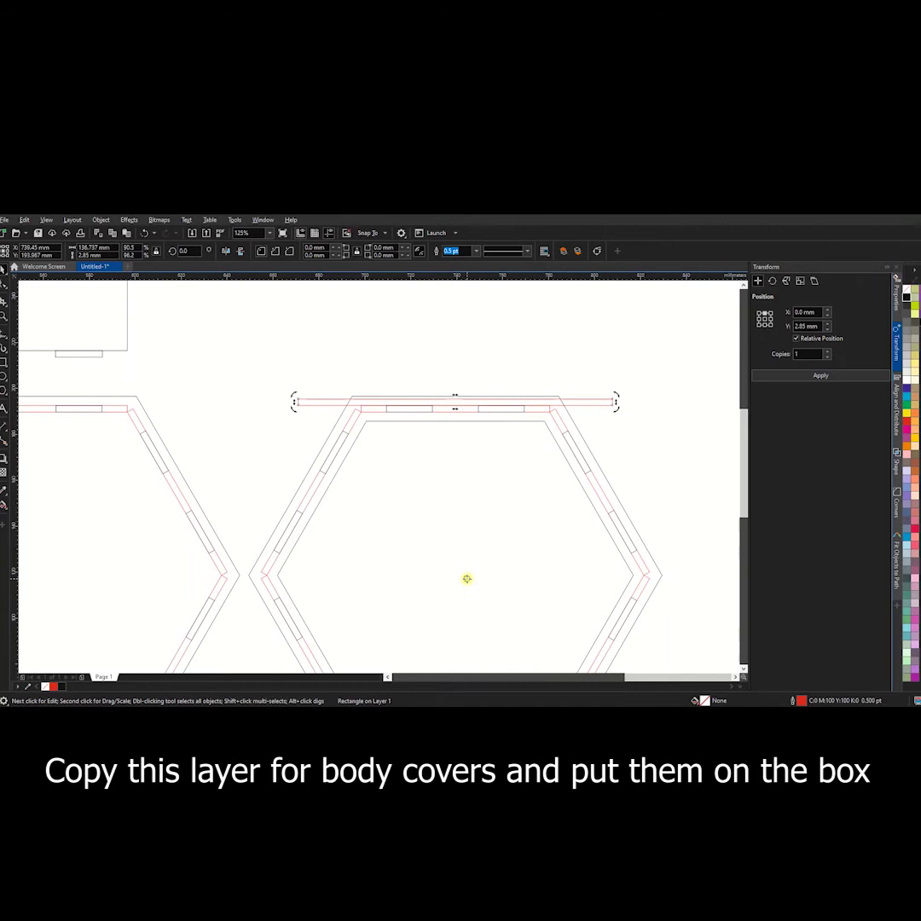
left_click(772, 280)
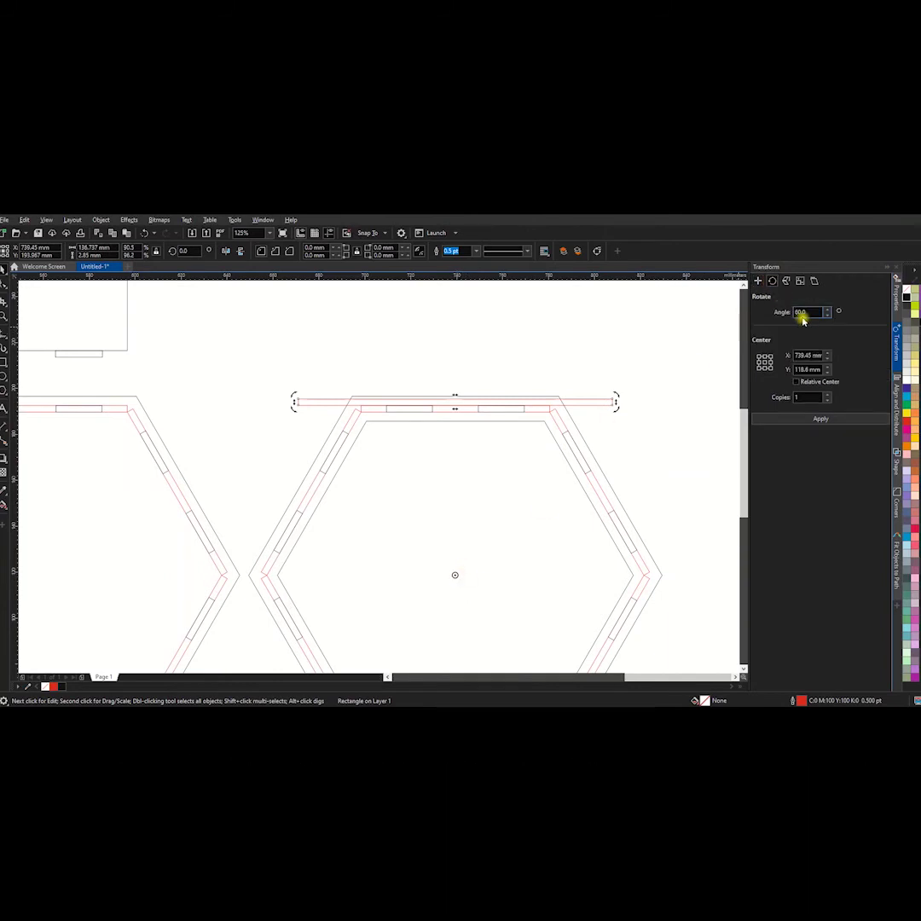
left_click(781, 418)
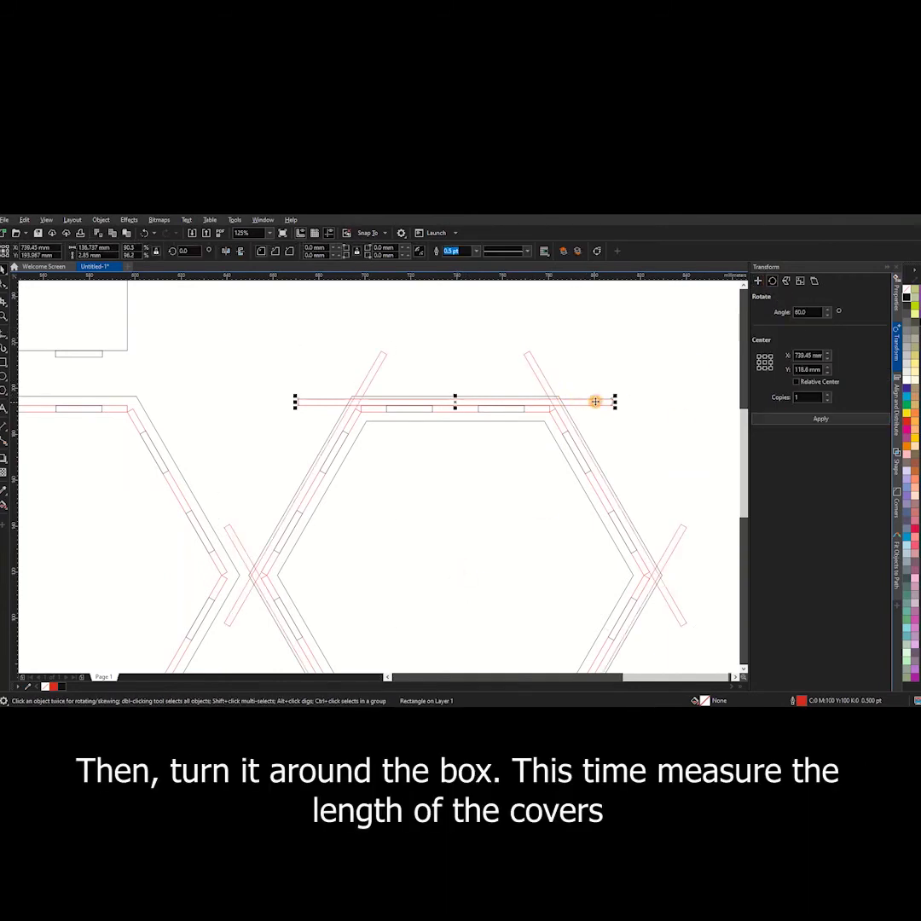
scroll(596, 401, "up", 4)
left_click_drag(602, 394, 373, 407)
scroll(500, 391, "down", 3)
scroll(476, 387, "down", 2)
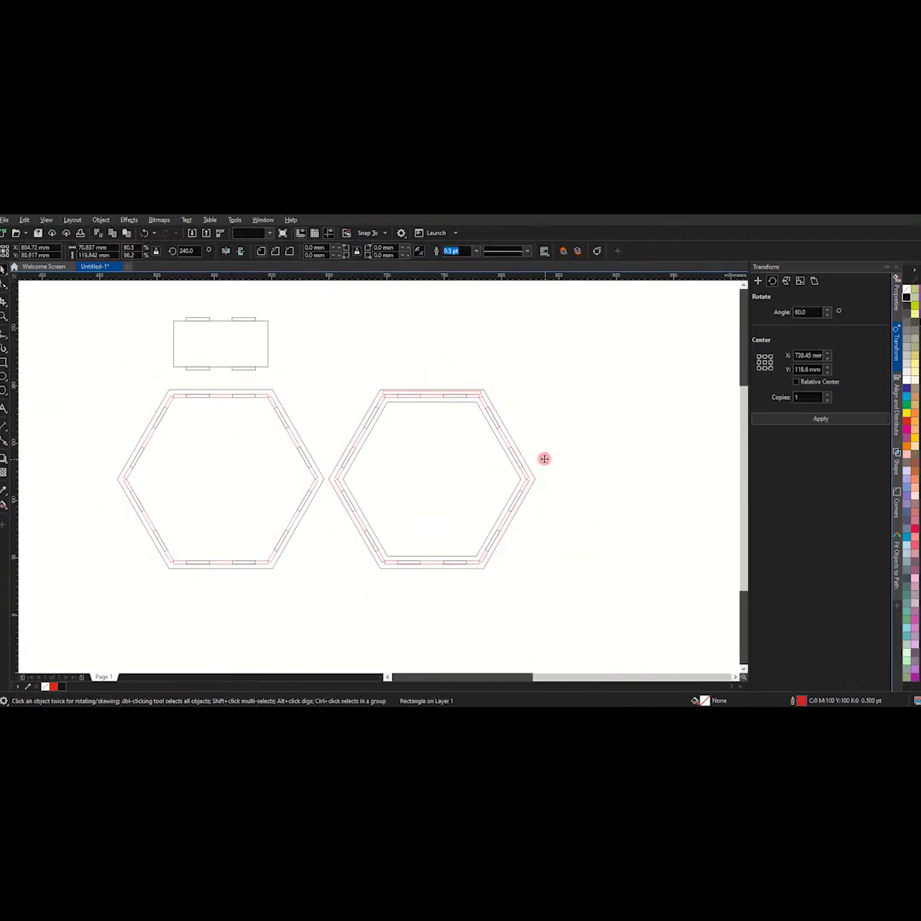
Add 60°-rotated copies of the top strip until the ring closes on all six sides
left_click(479, 395)
scroll(479, 384, "up", 2)
scroll(401, 380, "down", 1)
left_click(403, 380)
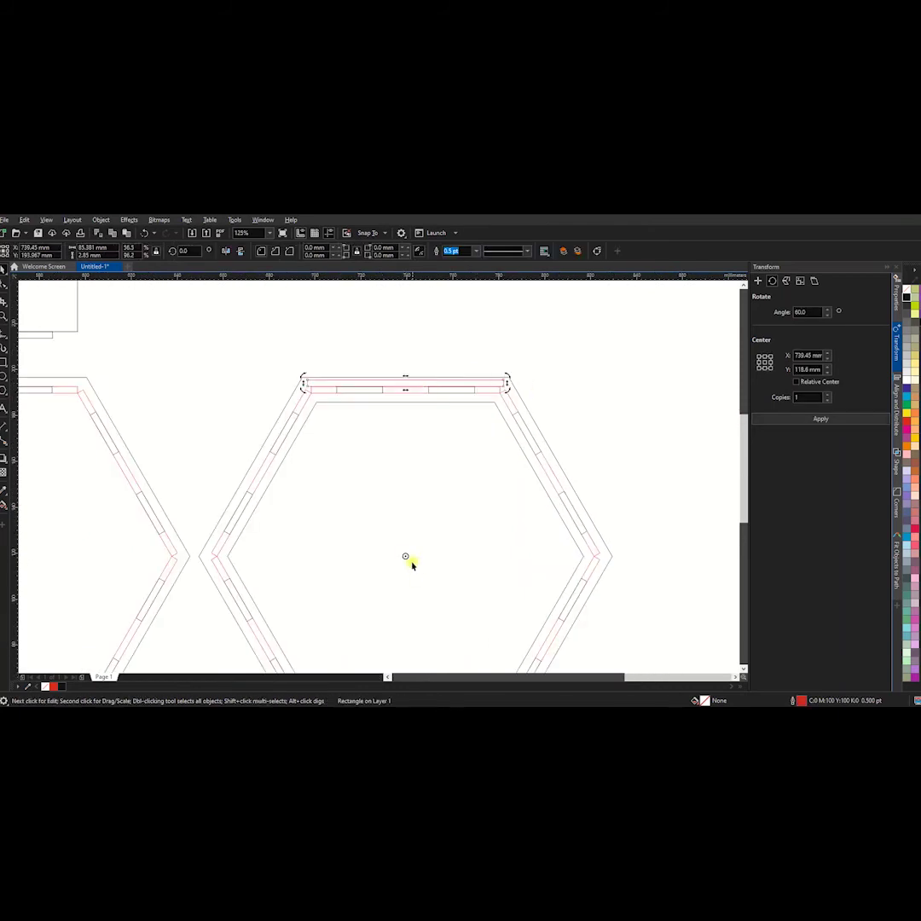
left_click(808, 418)
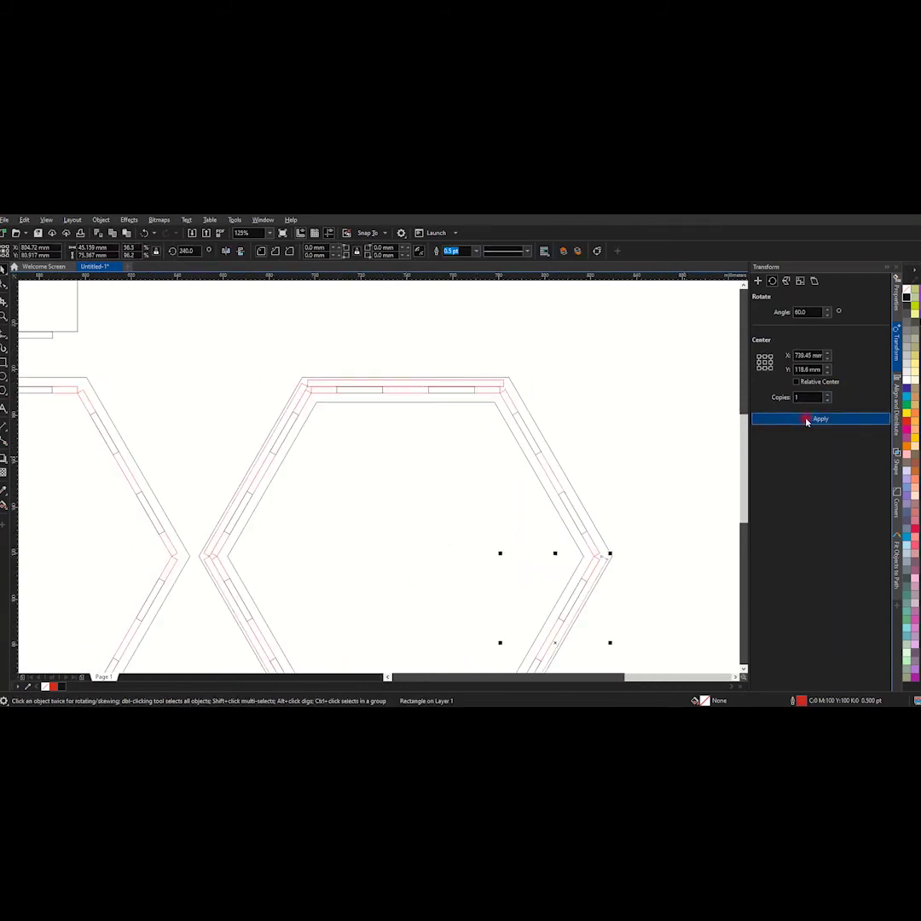
left_click(807, 421)
scroll(494, 381, "up", 2)
scroll(500, 376, "up", 1)
scroll(581, 396, "down", 2)
scroll(529, 403, "down", 2)
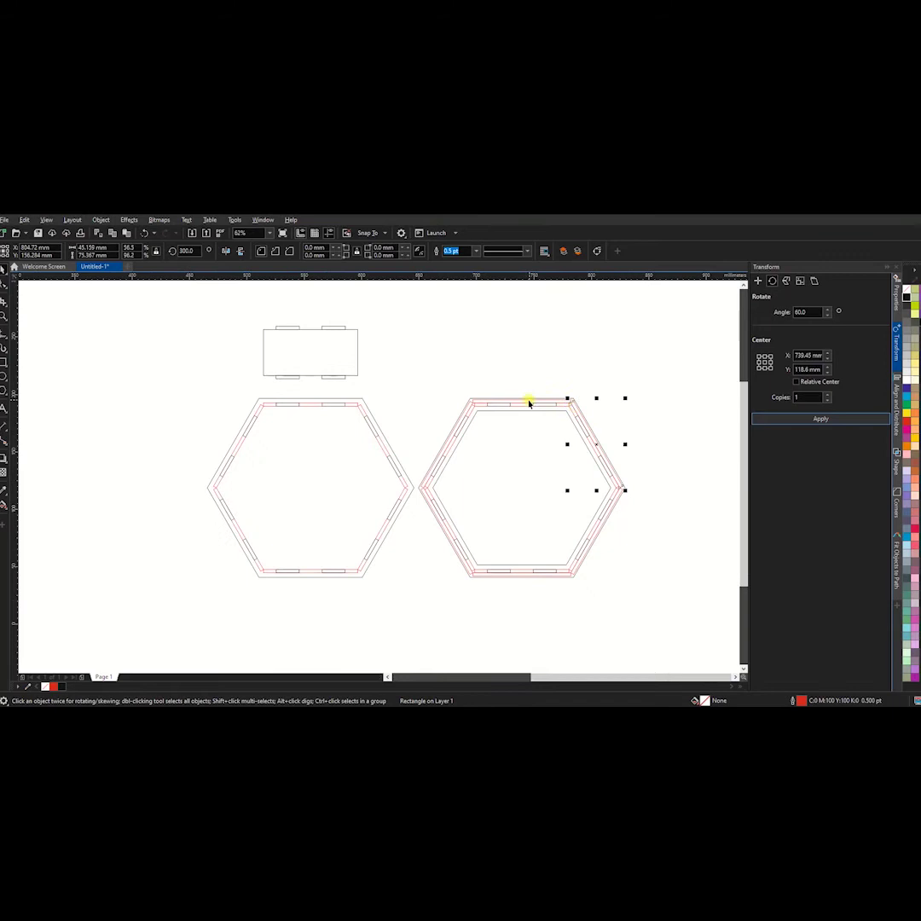
left_click(524, 400)
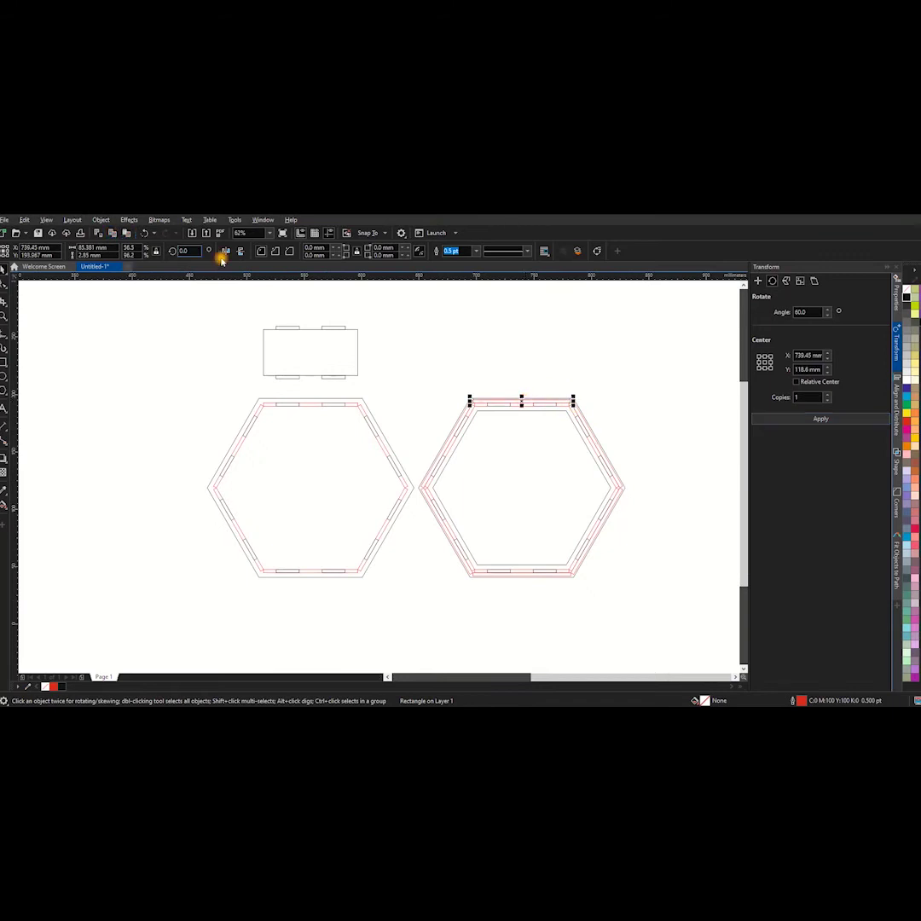
Copy the top strip above the right hexagon as a 40 mm-tall panel, then select the left assembly
left_click_drag(521, 400, 521, 351)
left_click(308, 349)
left_click(521, 352)
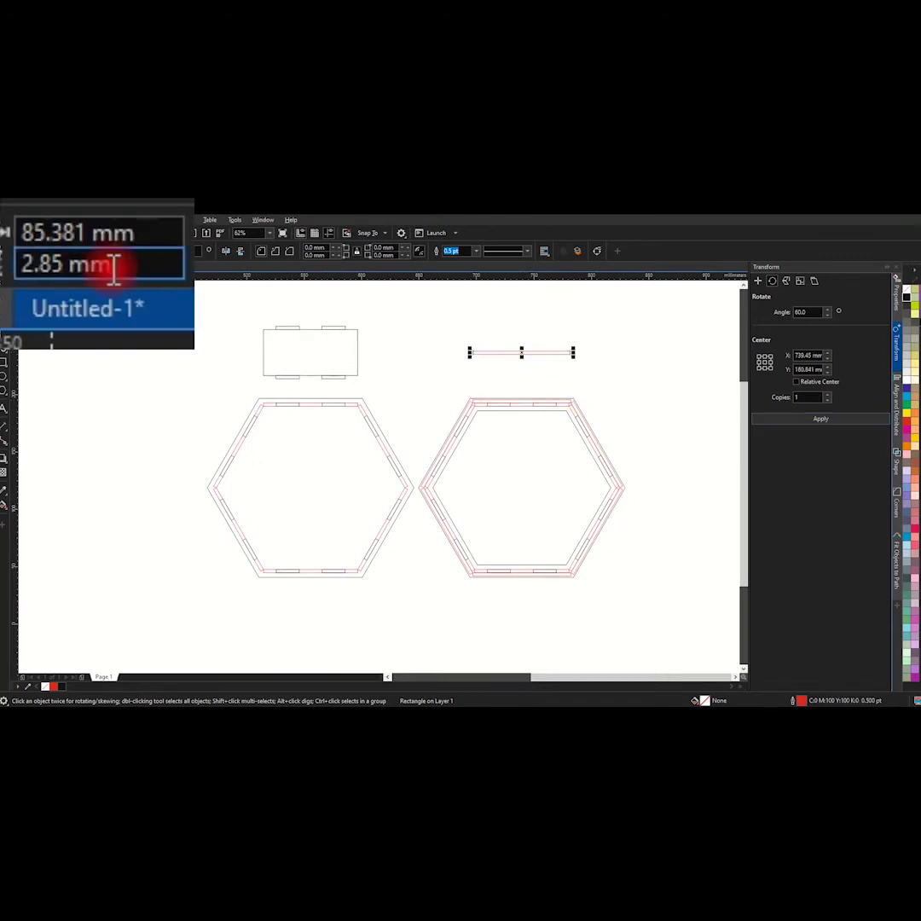
double_click(113, 267)
type("40")
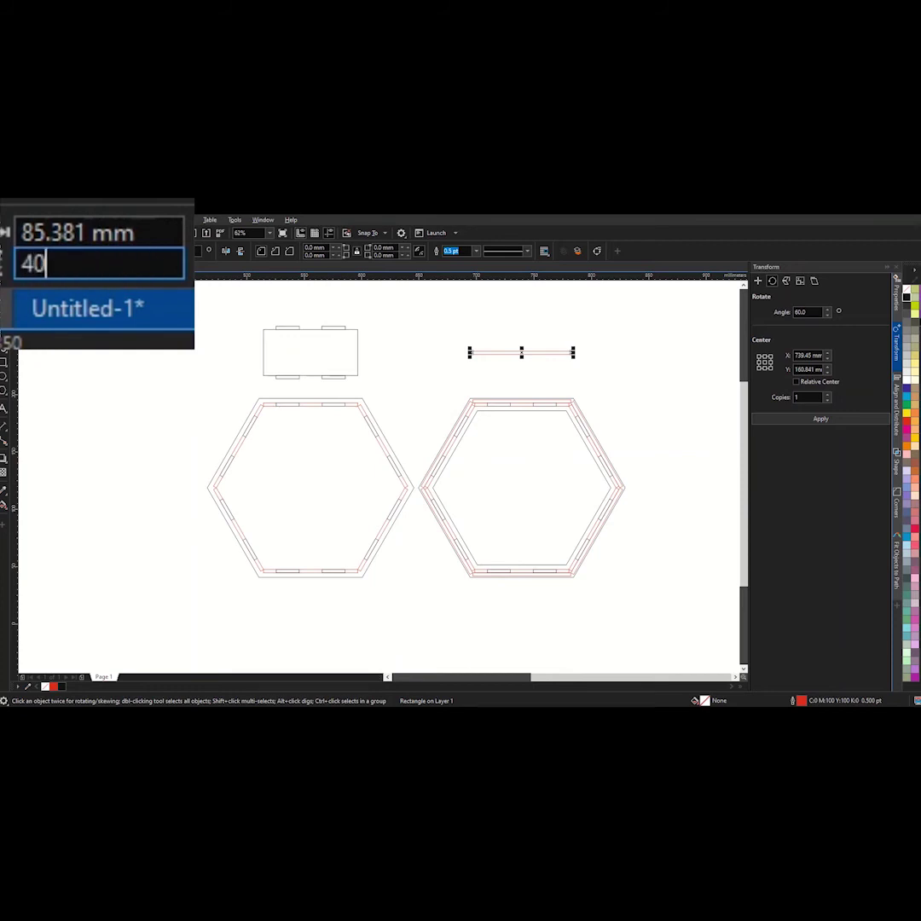
key("Return")
left_click(294, 352)
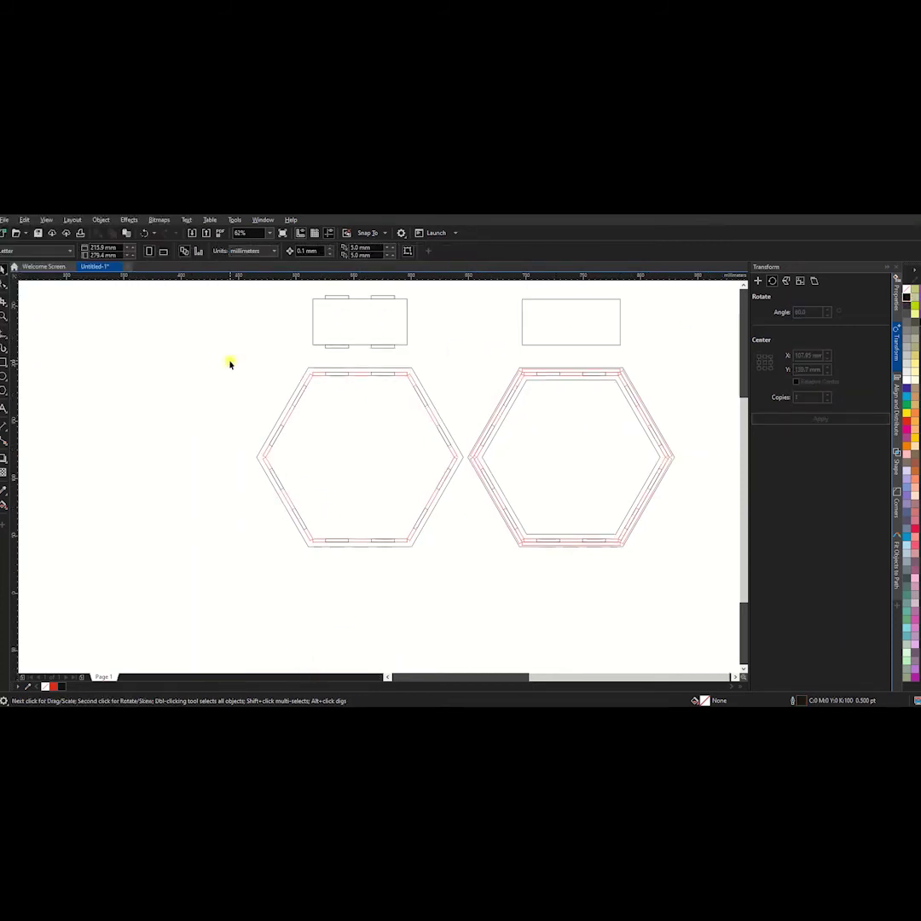
left_click_drag(460, 576, 460, 576)
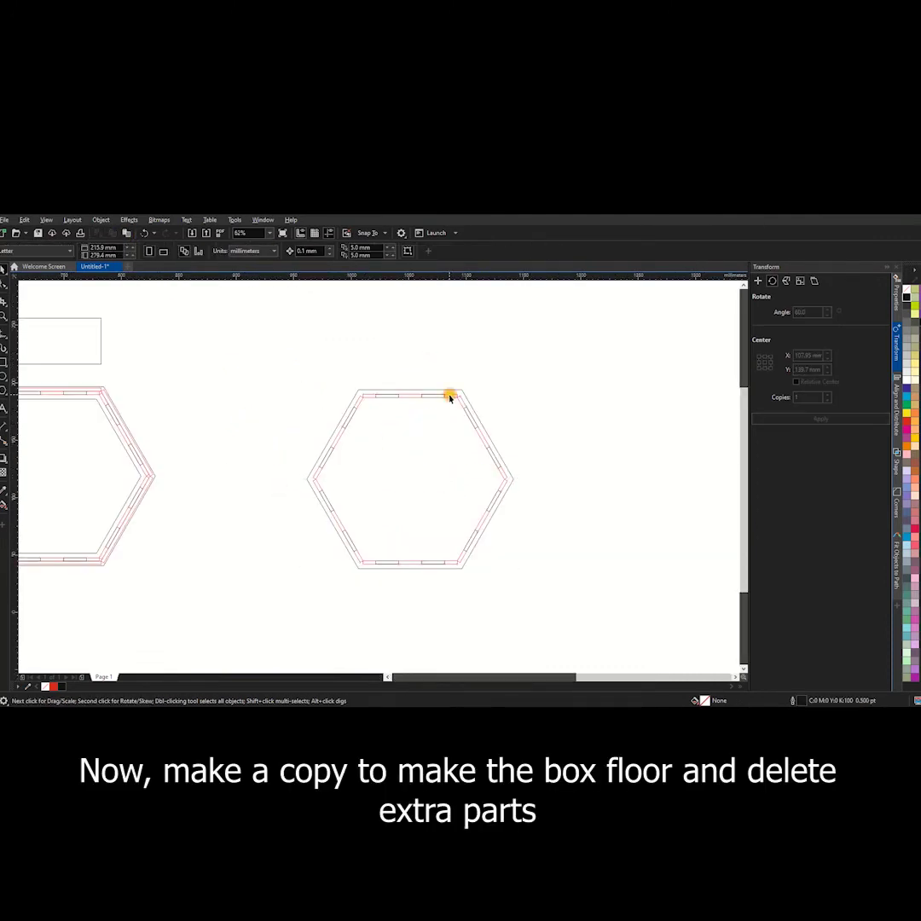
Delete the copy's red wall strips, weld the slotted floor, then select the middle hexagon
left_click(376, 558)
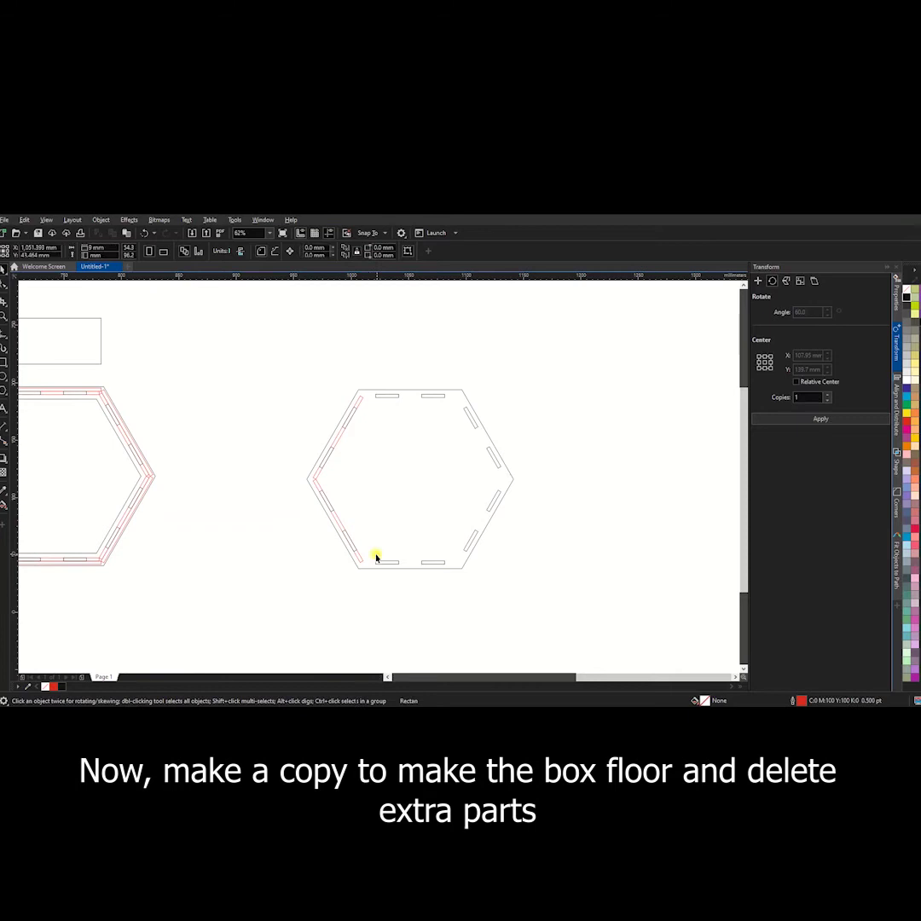
key("Delete")
left_click_drag(277, 361, 547, 608)
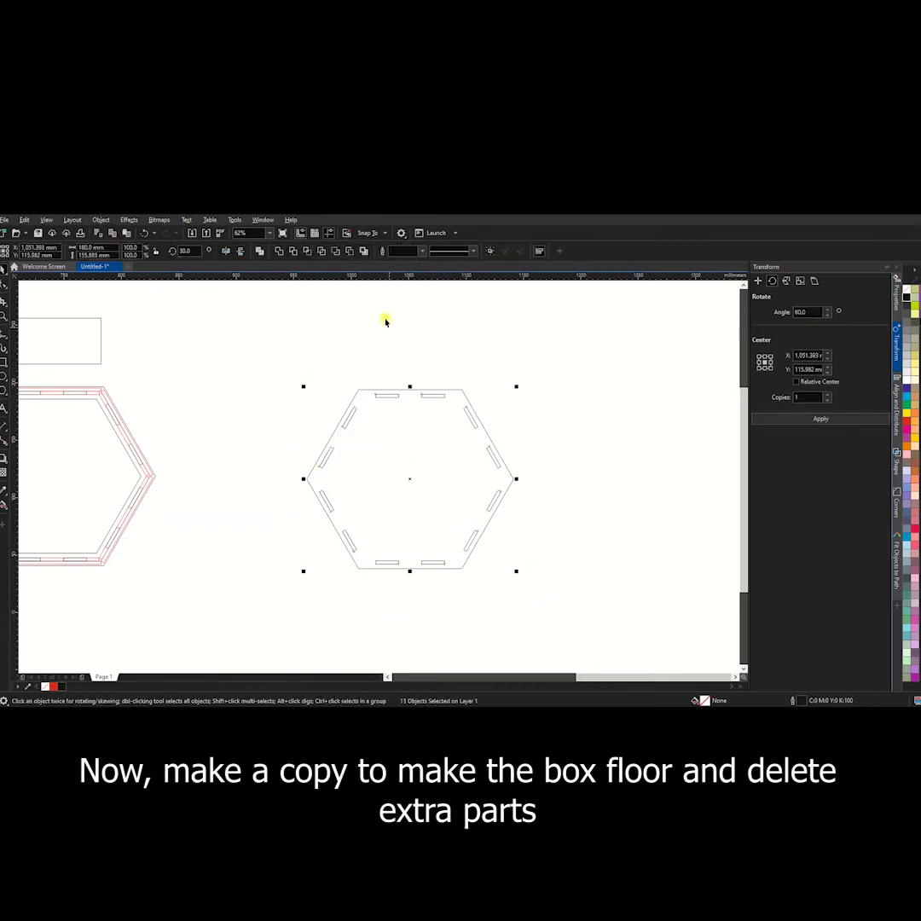
left_click(351, 253)
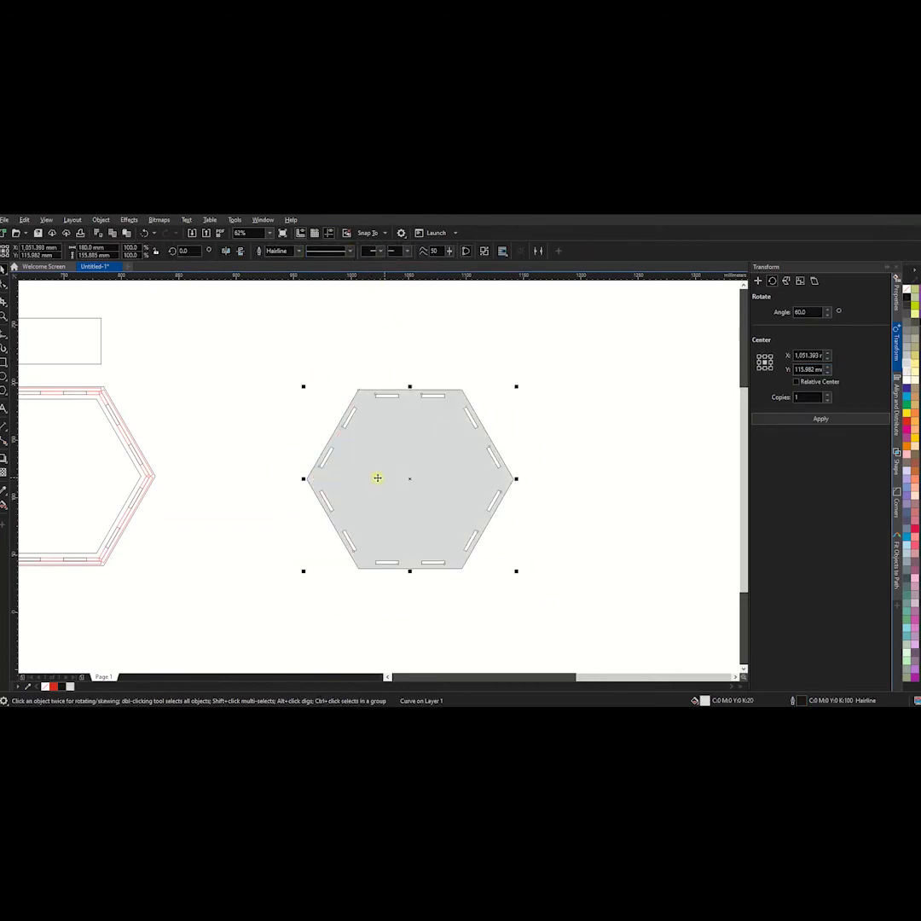
left_click_drag(261, 458, 558, 430)
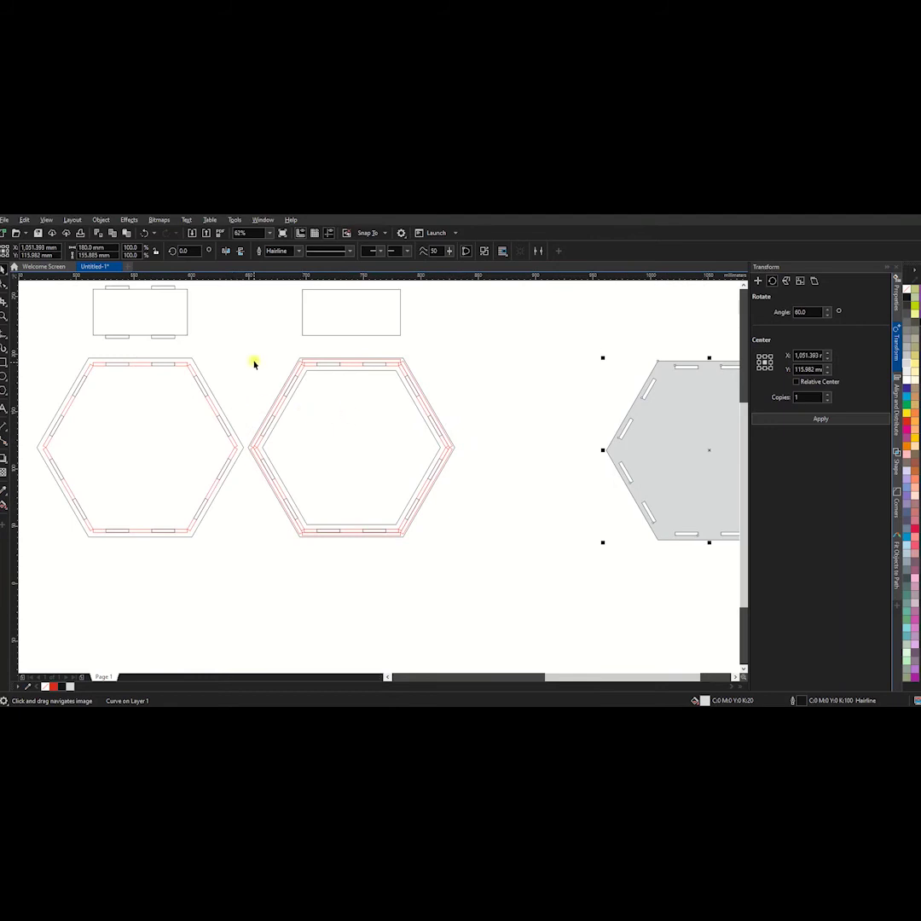
left_click_drag(254, 364, 459, 535)
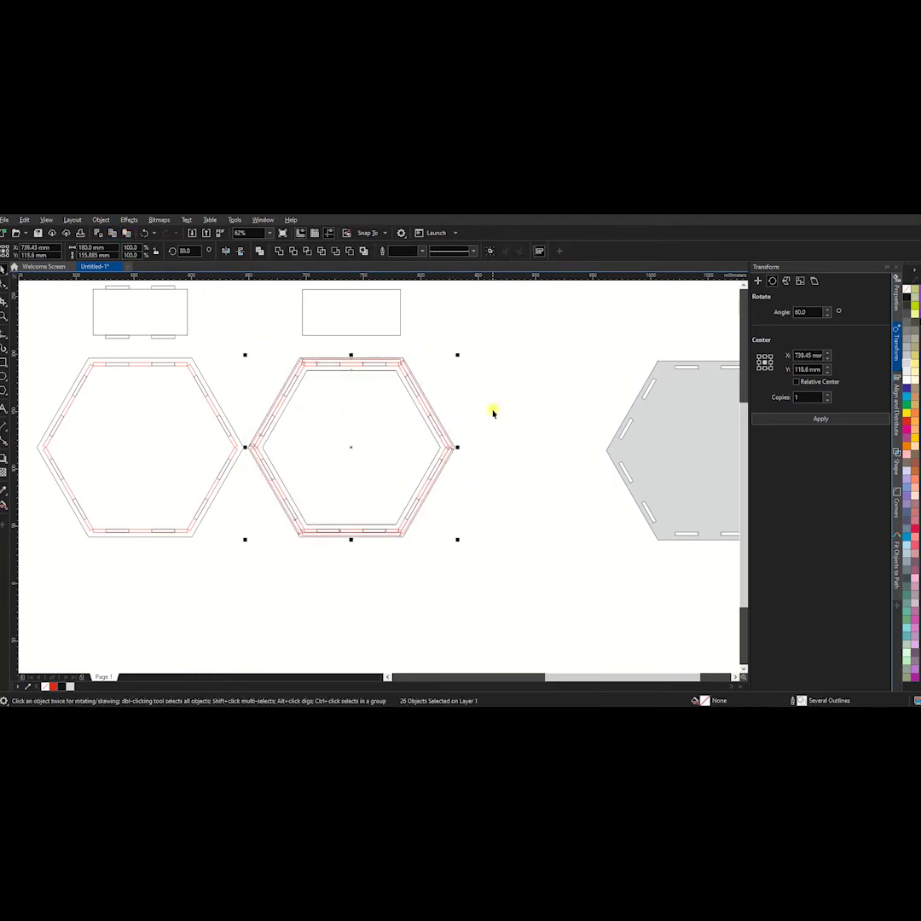
left_click_drag(519, 453, 296, 441)
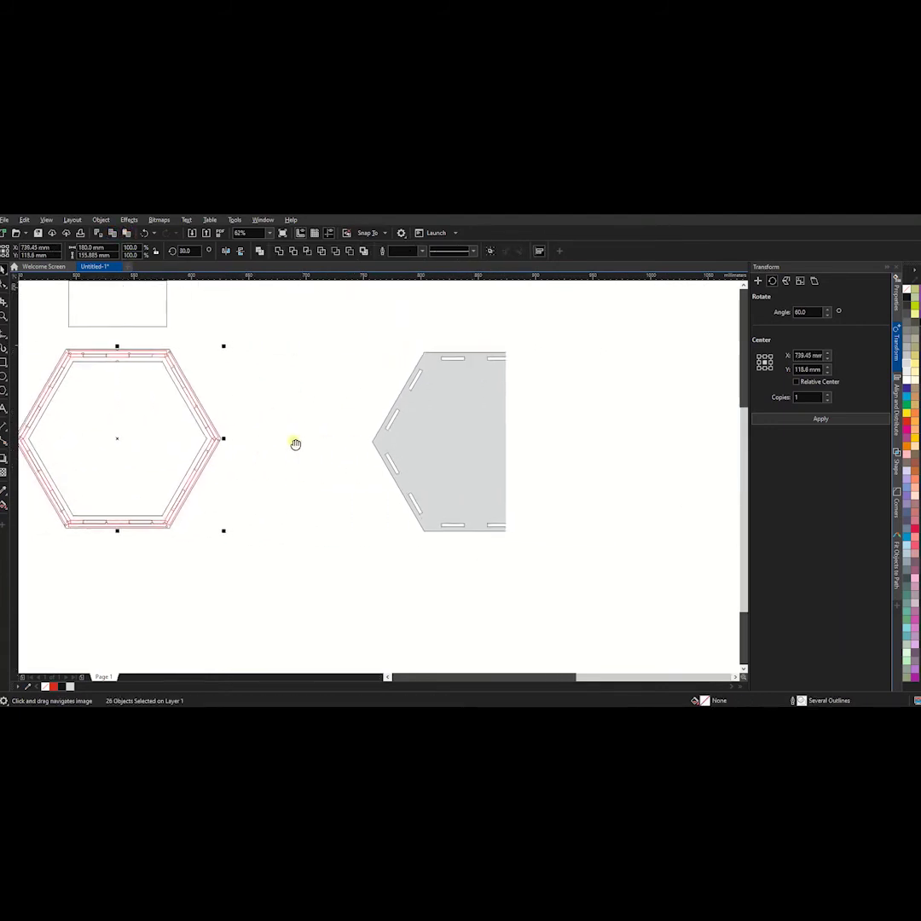
Place a copy of the middle hexagon beside the floor and delete its red wall pieces
left_click_drag(678, 435, 678, 436)
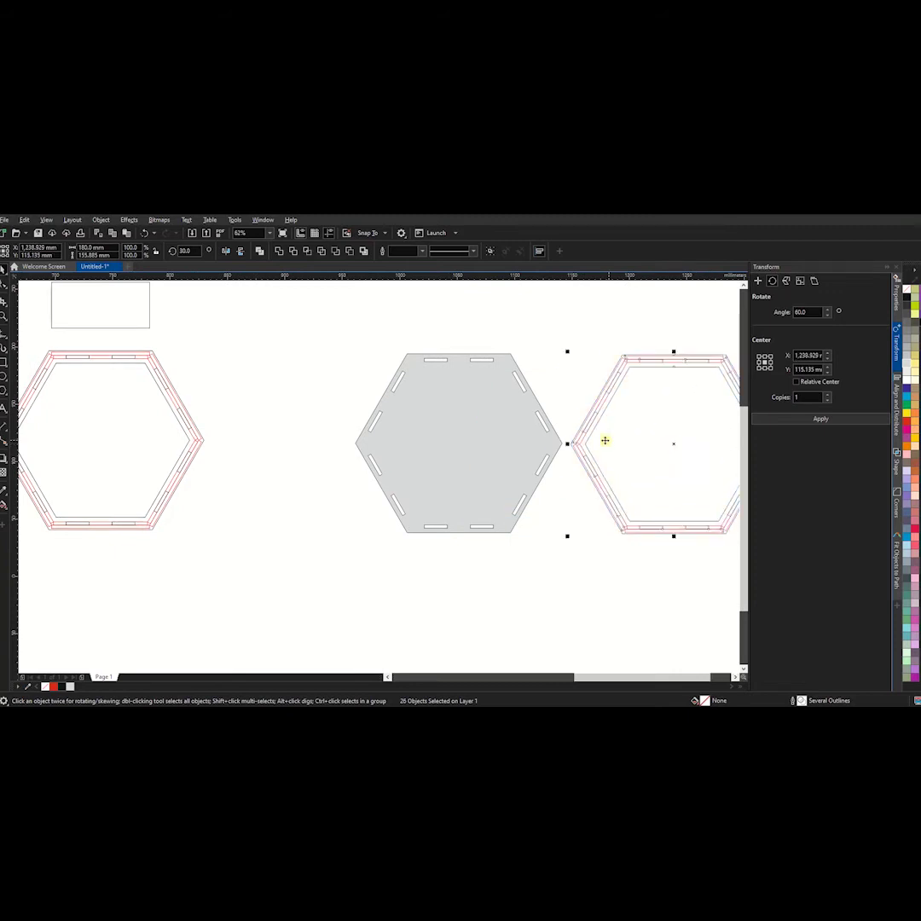
scroll(597, 401, "right", 3)
left_click(586, 360)
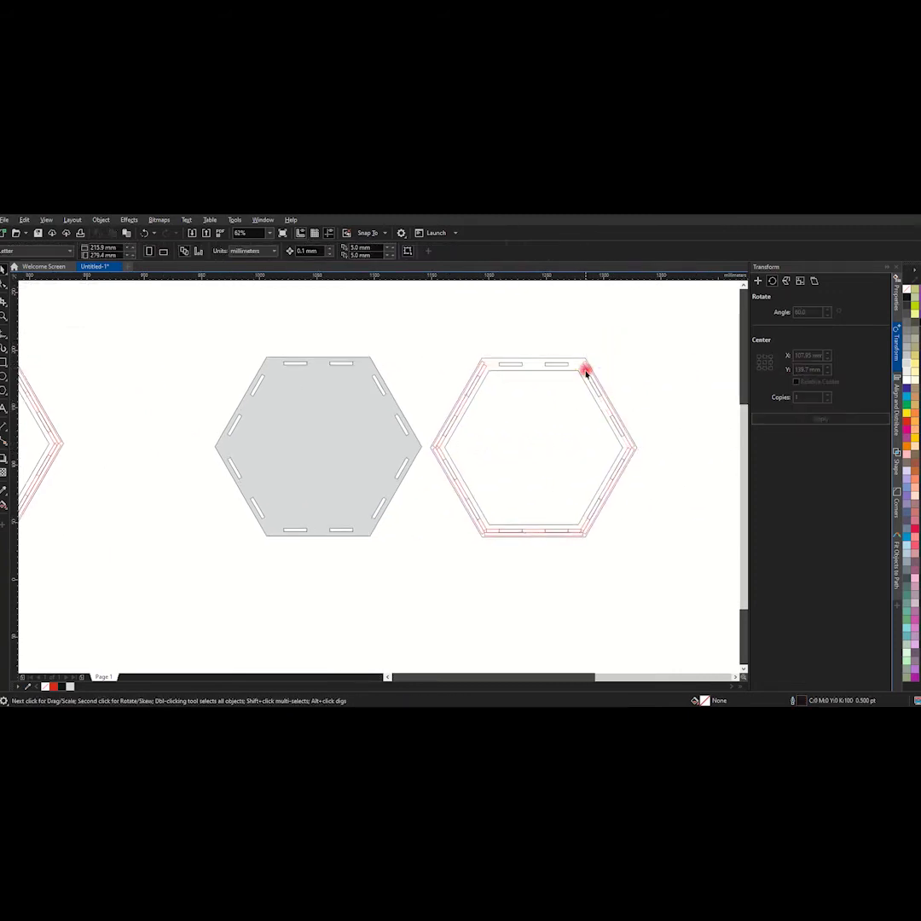
left_click(631, 451)
left_click(570, 535)
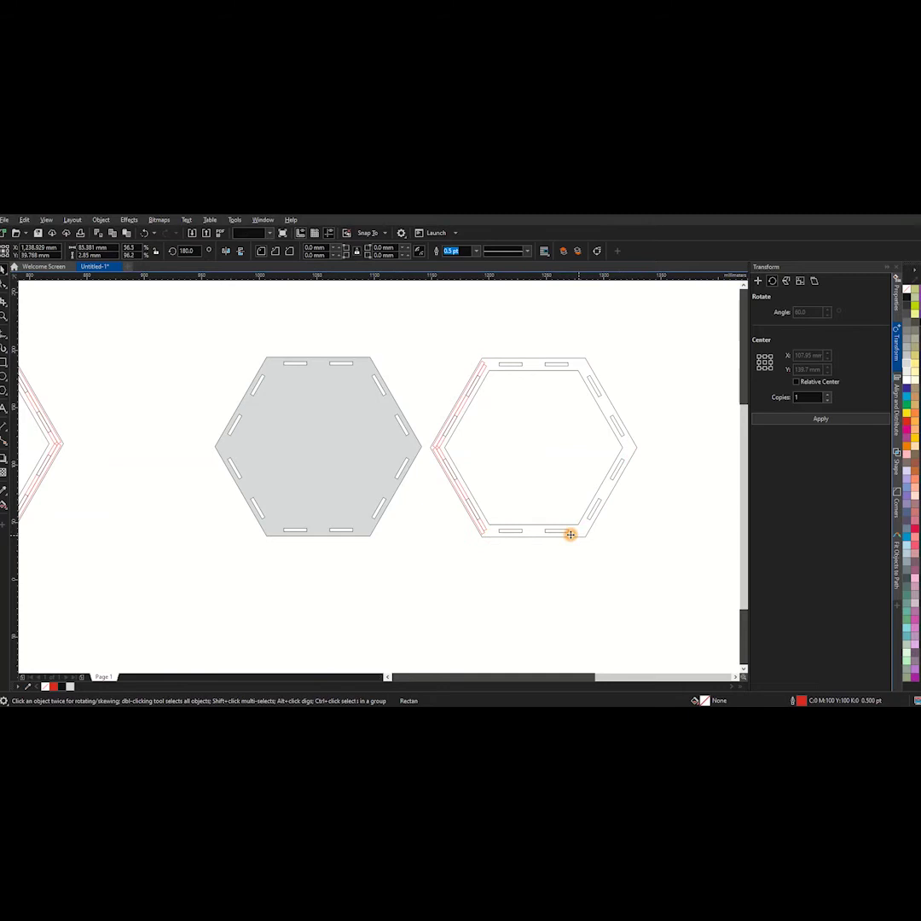
left_click(440, 444)
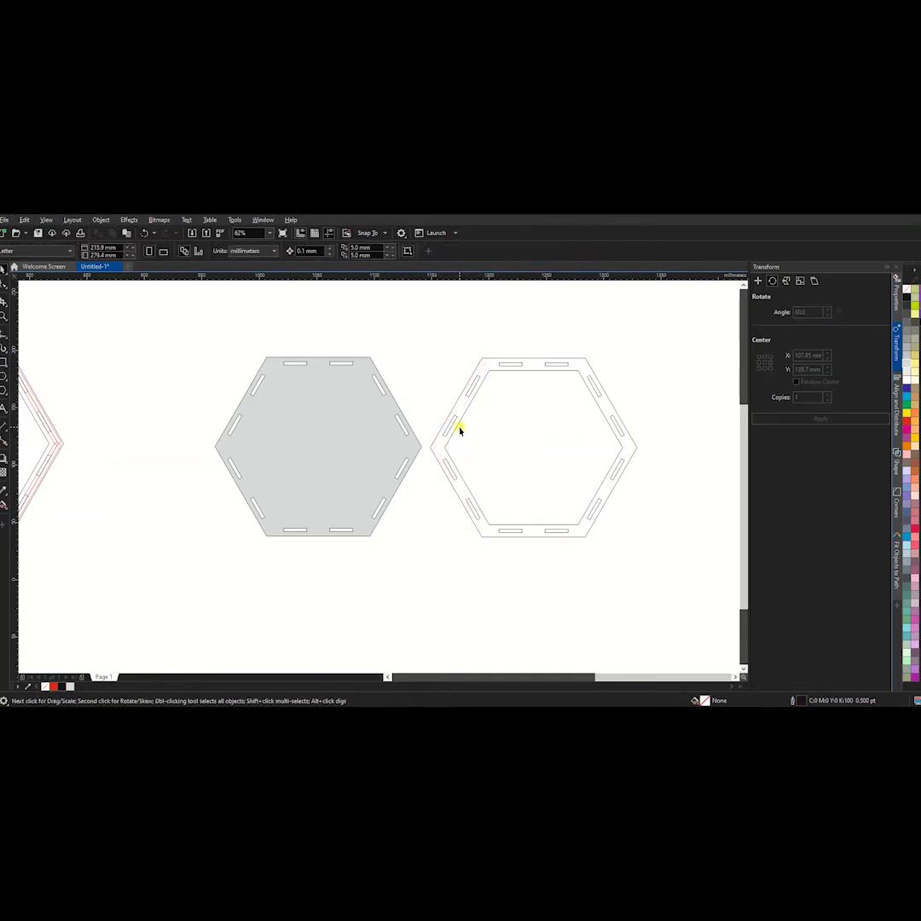
Select the copy's hexagon outlines and slots to weld them into a grey slotted ring
left_click(458, 424)
left_click(480, 365)
left_click(452, 291)
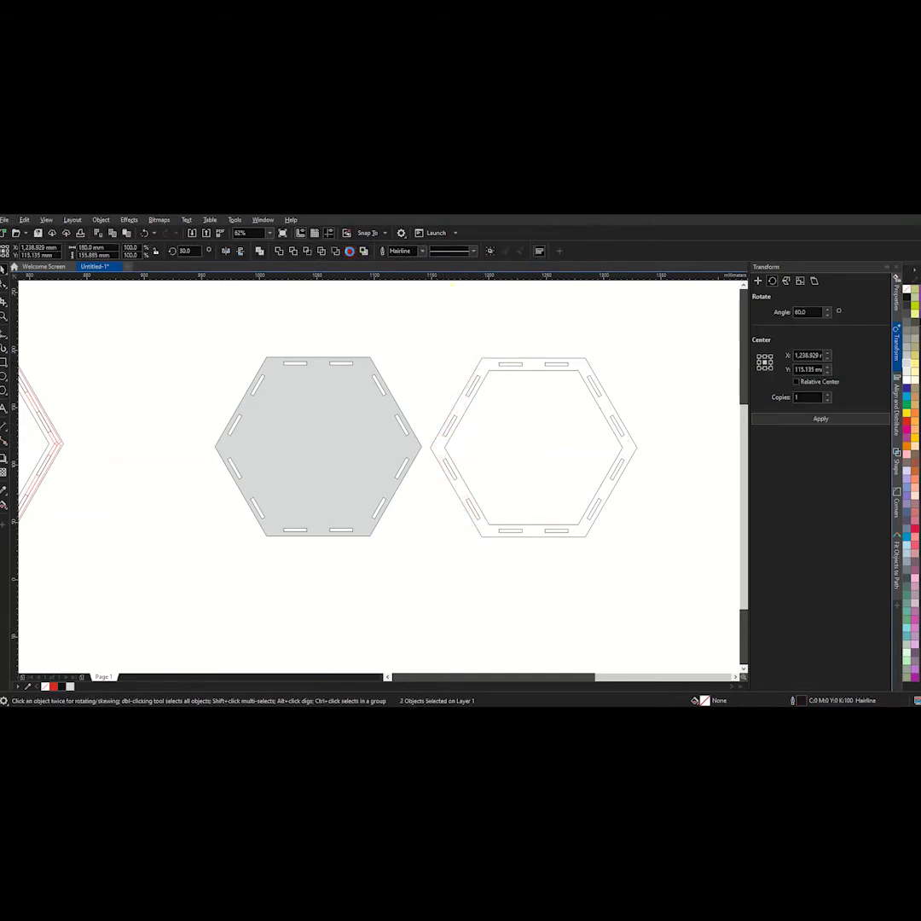
left_click(471, 357)
left_click_drag(421, 323, 644, 517)
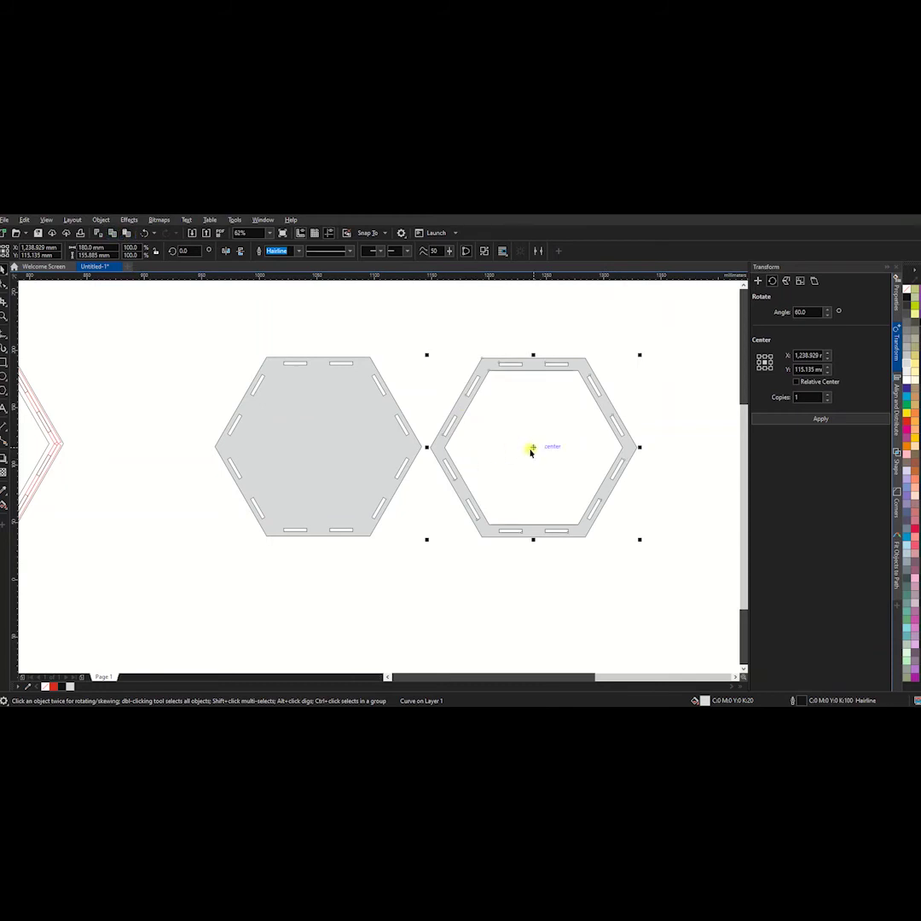
Copy the slotted ring to the right, break it apart, and delete its pins
left_click_drag(530, 452, 588, 448)
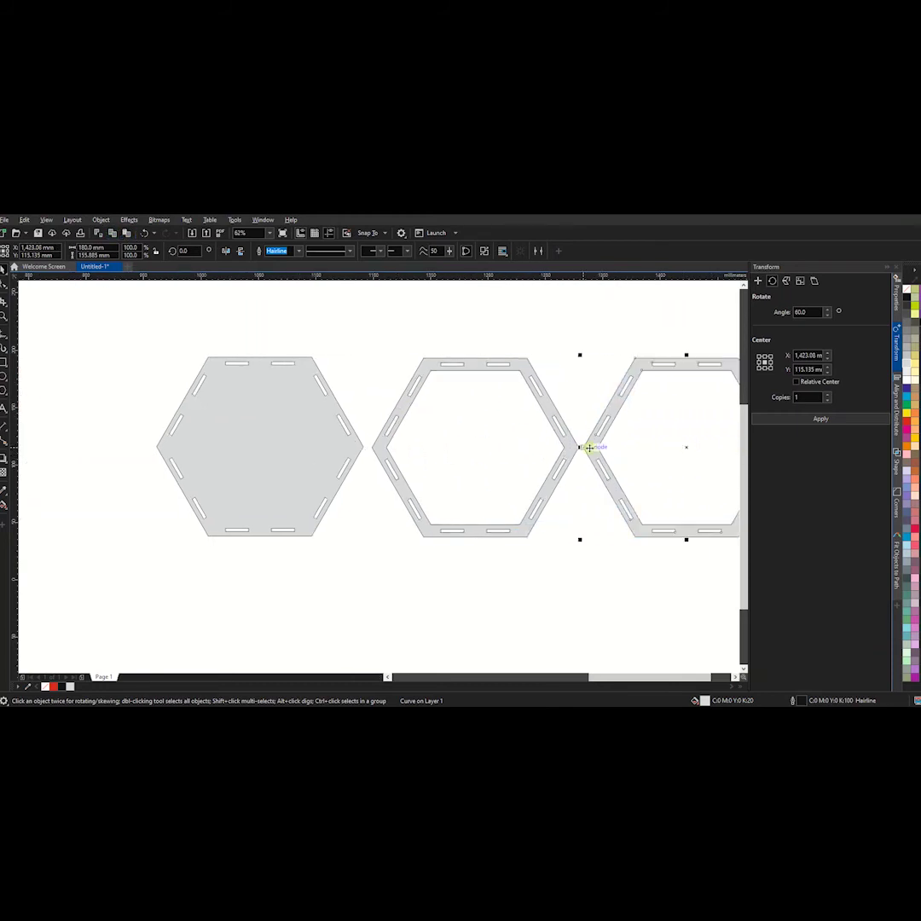
scroll(535, 347, "right", 2)
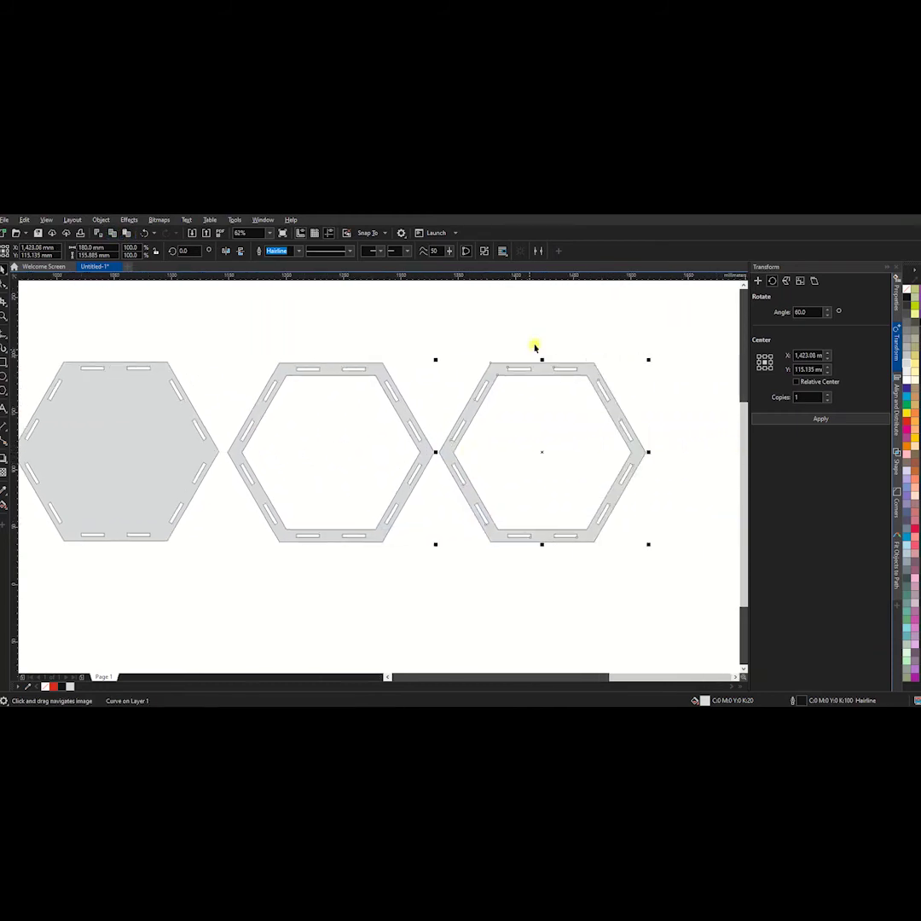
left_click(503, 251)
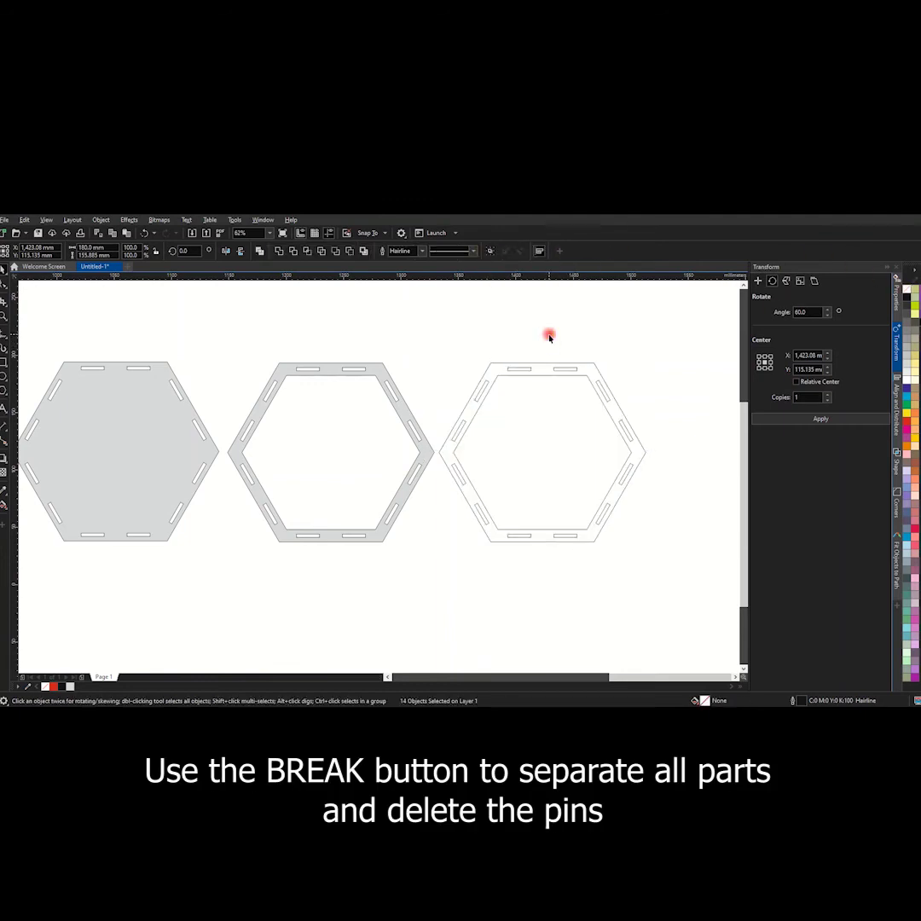
left_click_drag(516, 341, 446, 579)
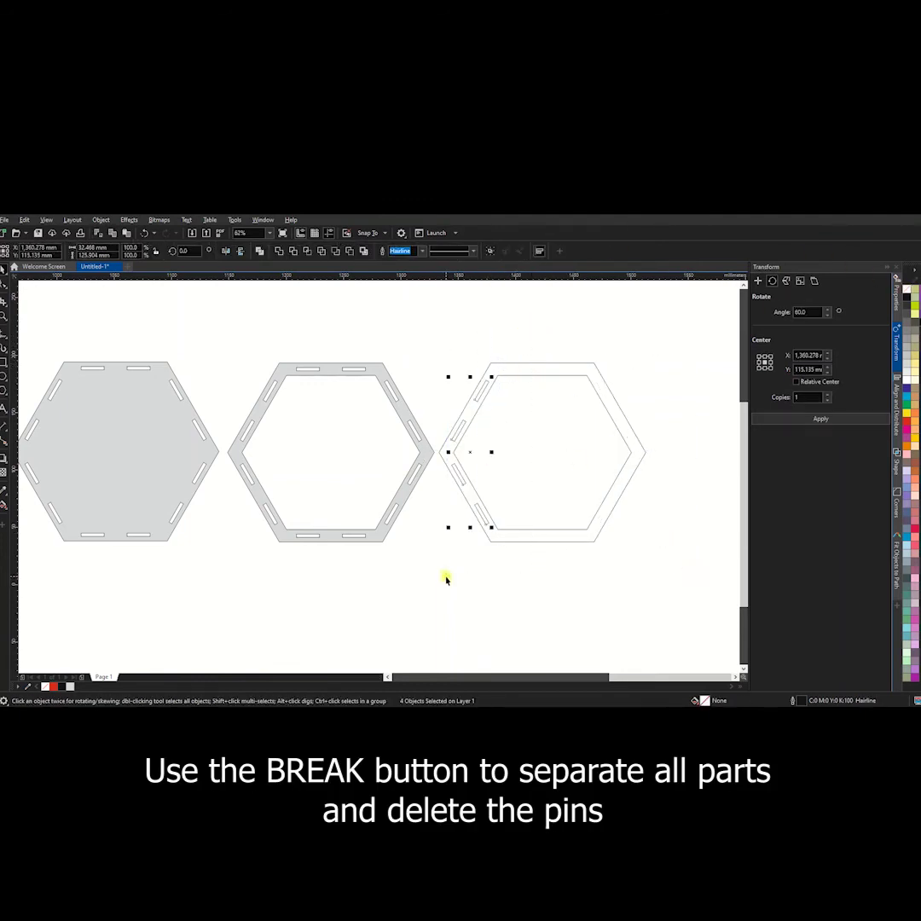
key("Delete")
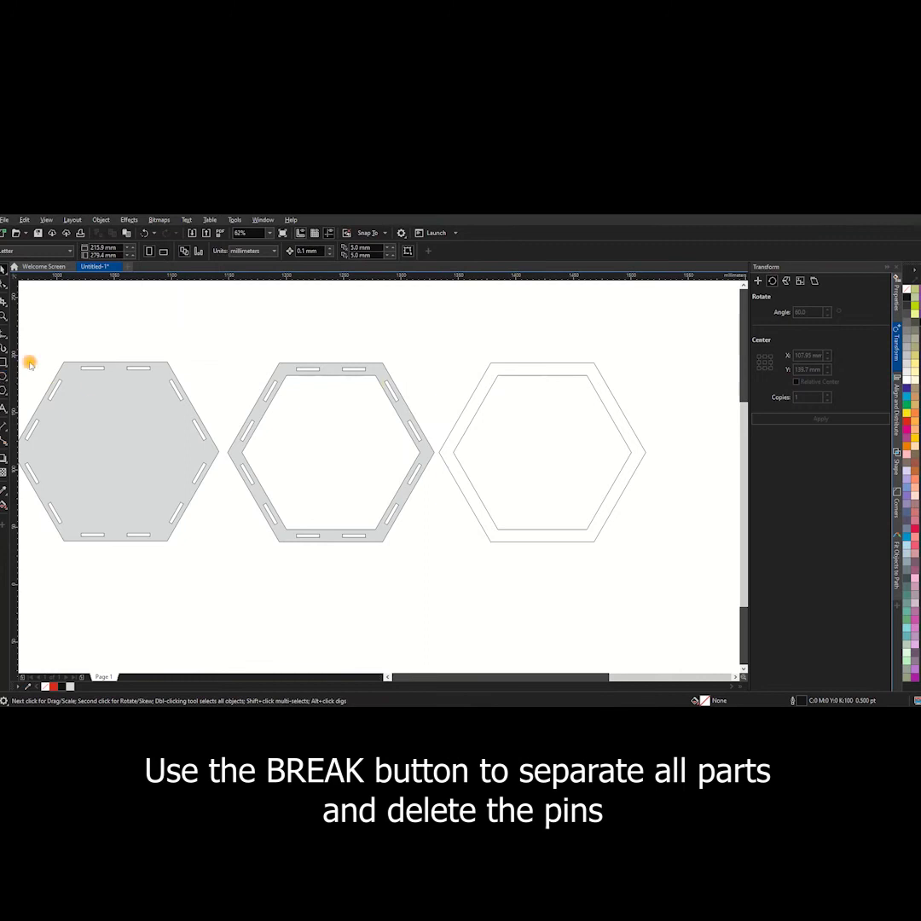
key("F7")
scroll(549, 371, "up", 4)
Draw a 2.5 mm circle centred on the middle of the frame's top side
left_click_drag(530, 361, 540, 371)
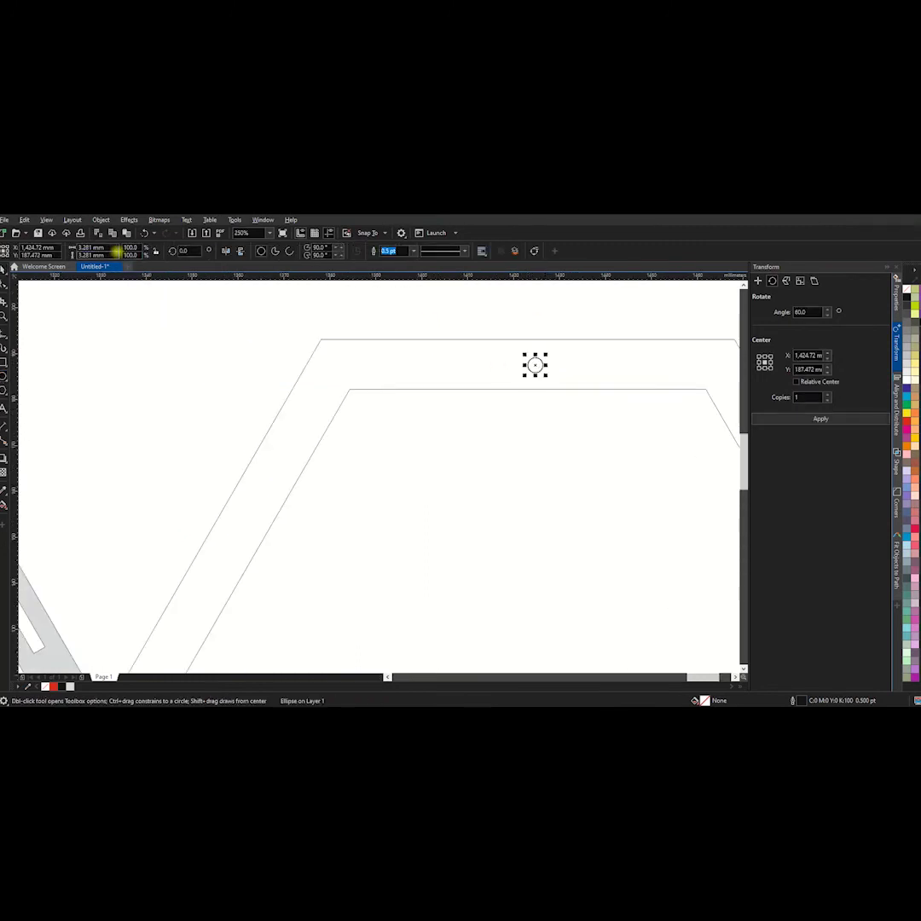
type("2.5")
key("Return")
left_click(5, 270)
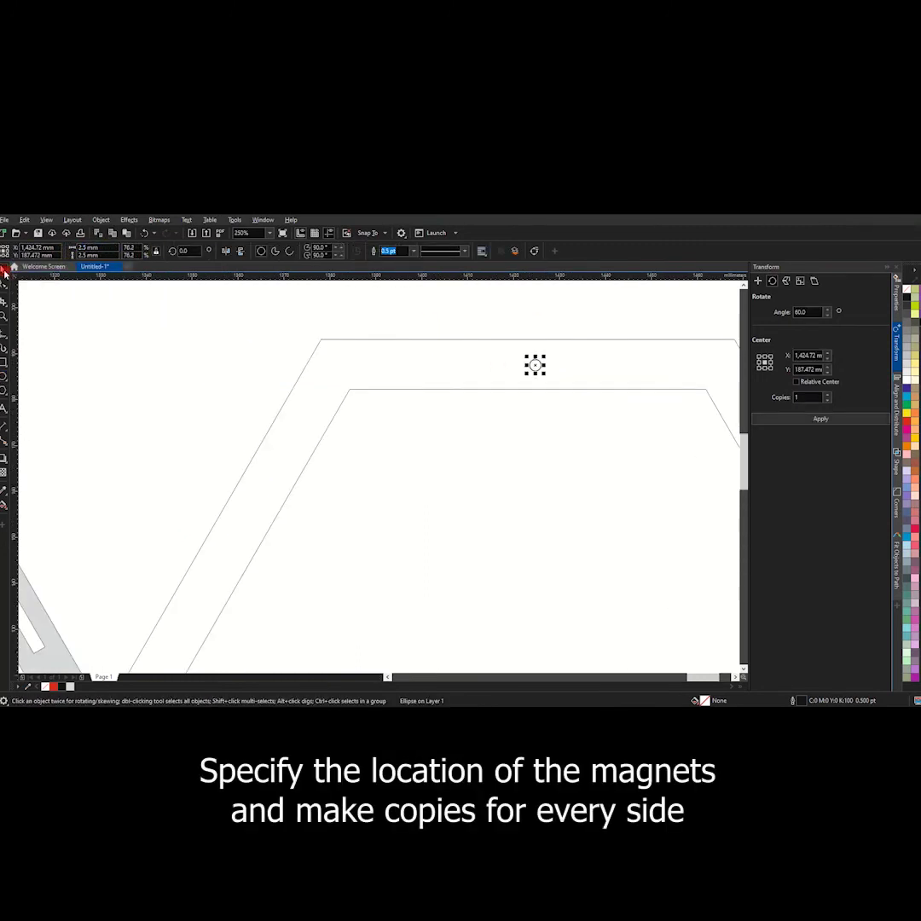
left_click_drag(534, 365, 523, 364)
scroll(519, 366, "down", 3)
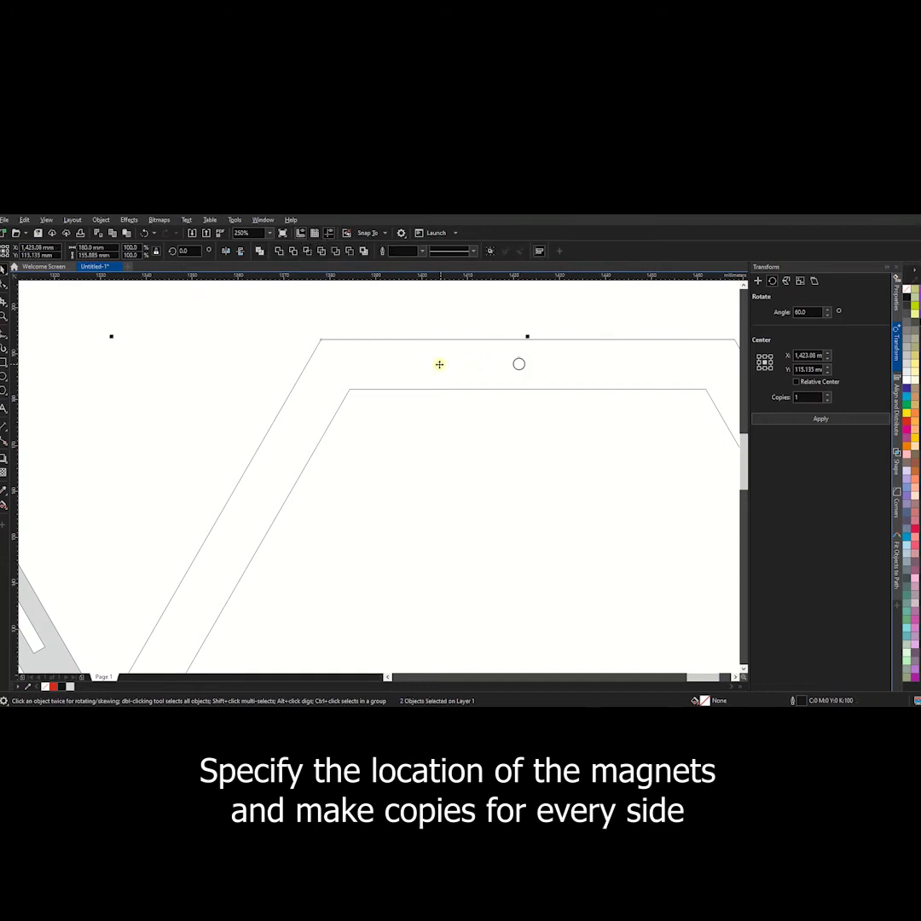
scroll(477, 367, "down", 2)
Rotate copies of the circle by 60° onto the remaining five sides
left_click(435, 368, "shift")
scroll(439, 369, "up", 3)
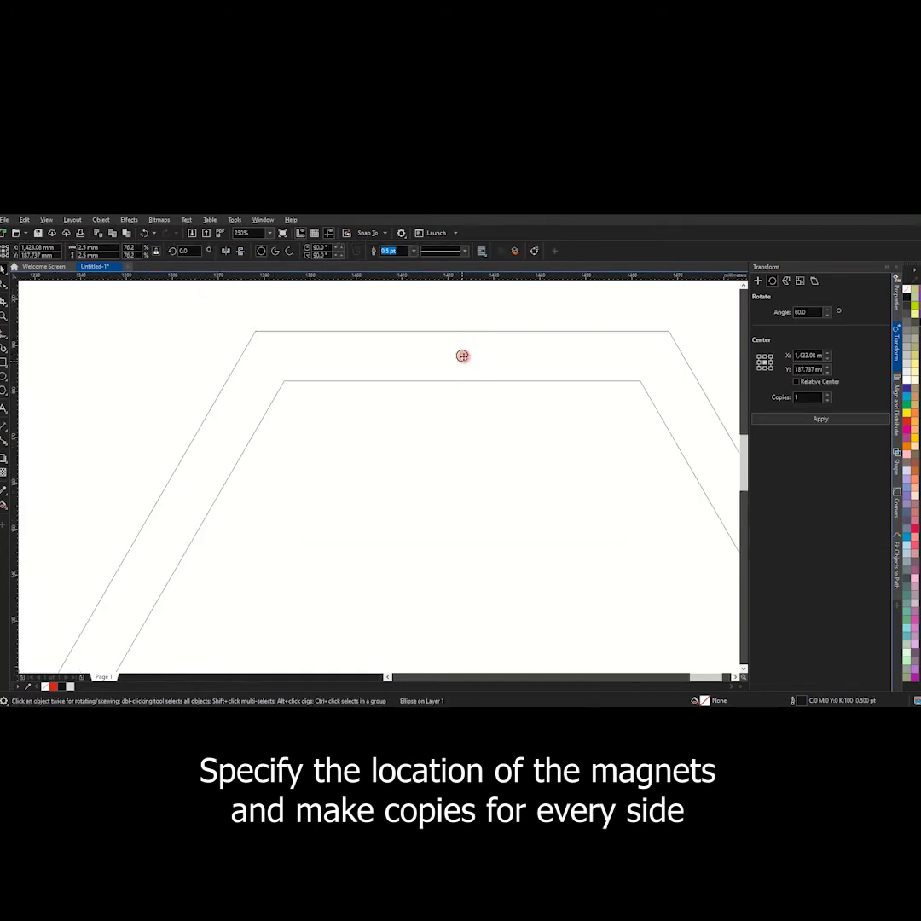
left_click(463, 360)
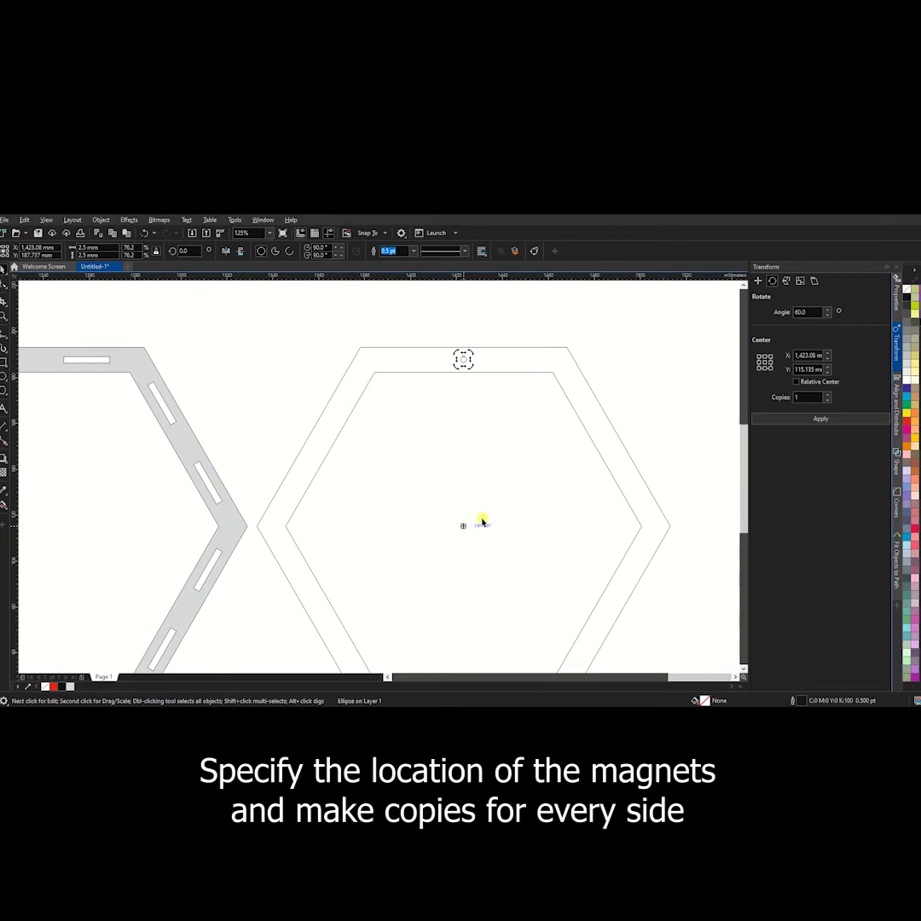
left_click(814, 419)
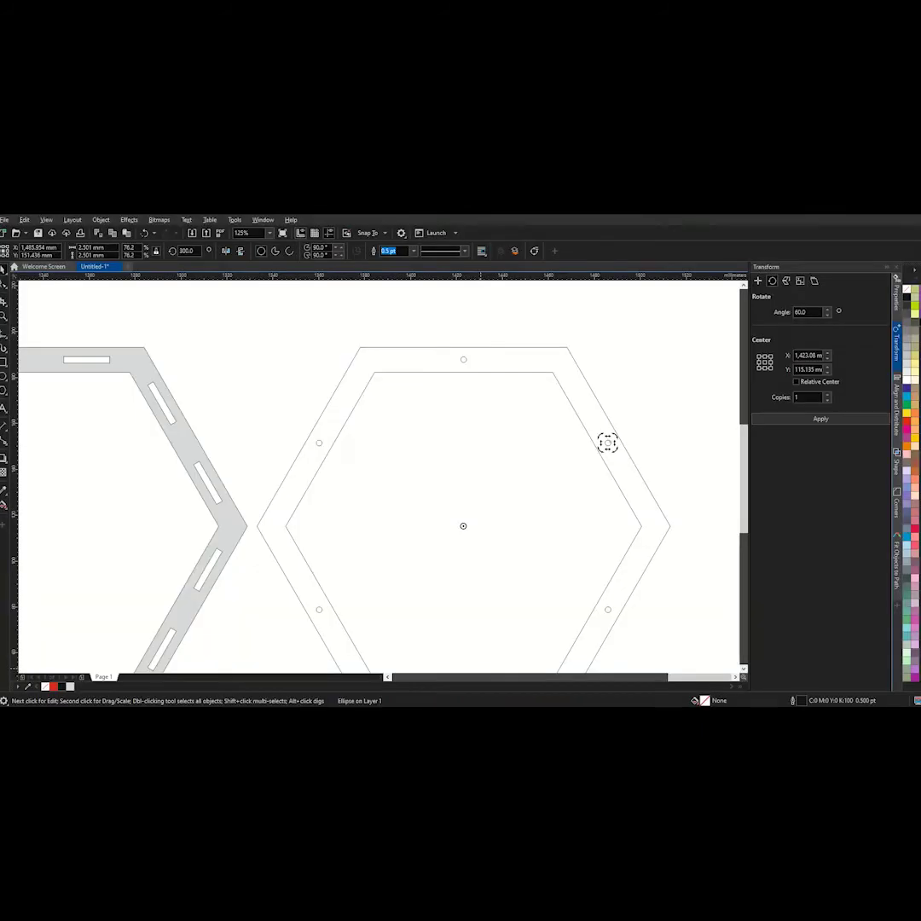
left_click_drag(416, 334, 518, 437)
scroll(438, 351, "up", 2)
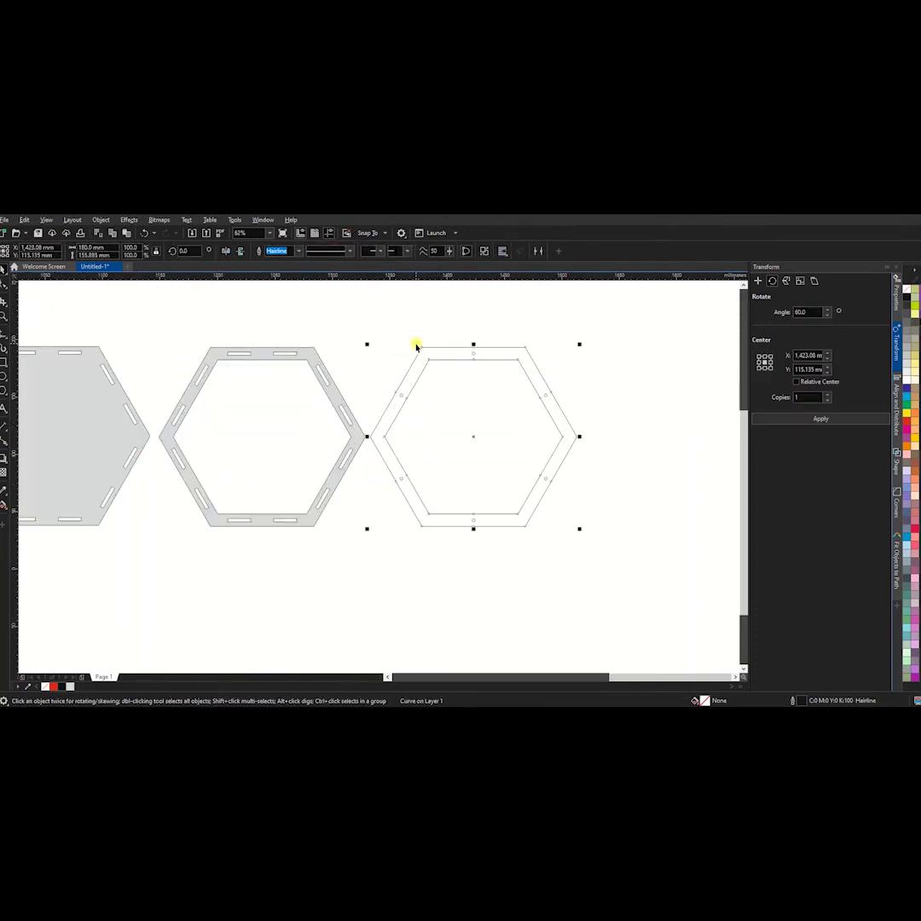
Combine the frame outlines and six holes into one ring (Ctrl+L), then select the tabbed rectangle
left_click_drag(357, 309, 606, 557)
key("ctrl+l")
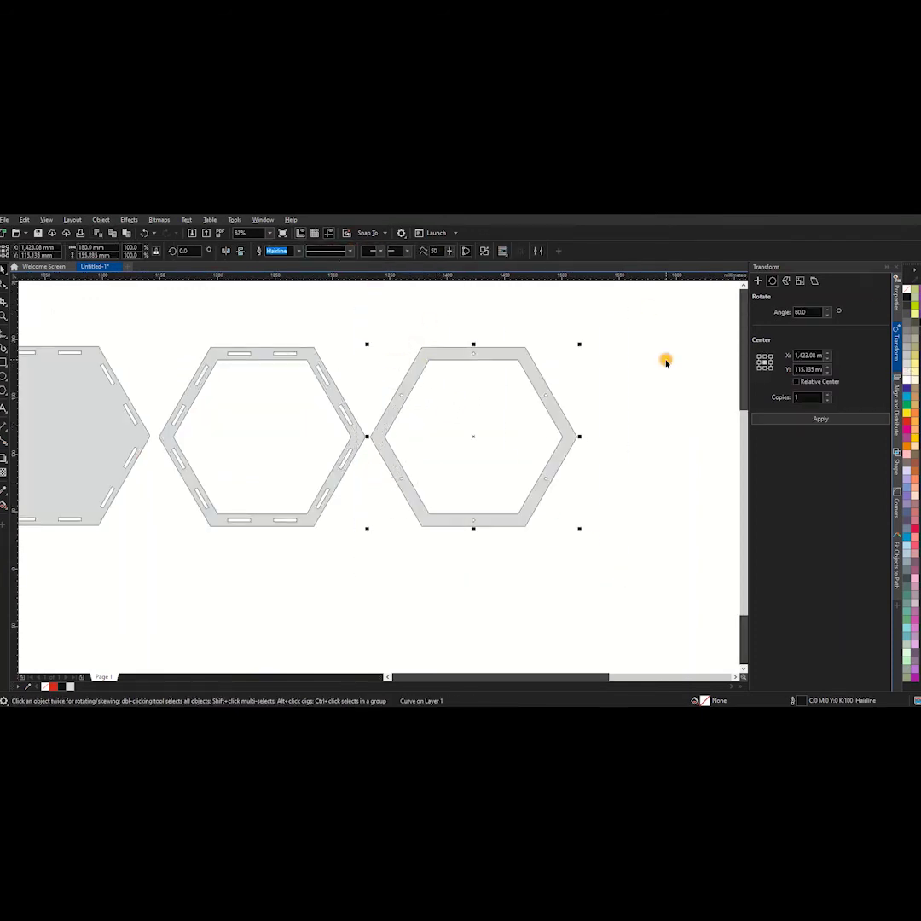
left_click(666, 362)
scroll(515, 426, "down", 2)
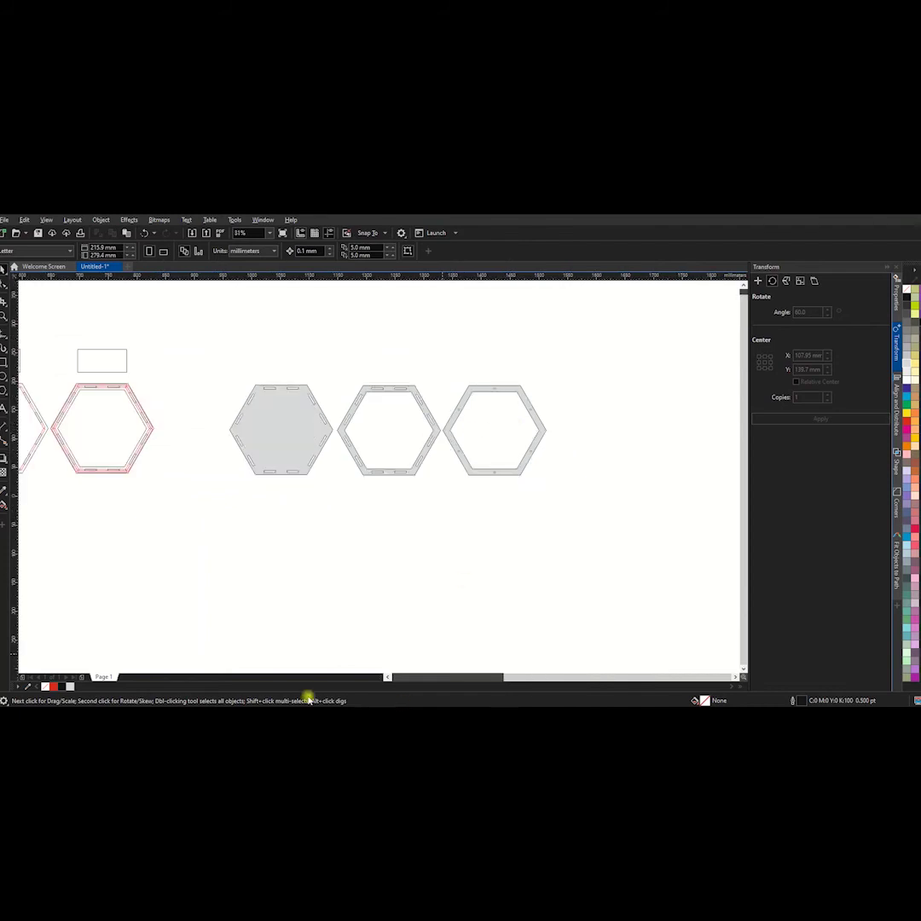
scroll(345, 475, "left", 2)
scroll(332, 423, "left", 2)
mouse_move(291, 403)
left_mouse_down()
mouse_move(477, 379)
mouse_move(555, 380)
left_mouse_up()
Copy the tabbed rectangle above the floor and weld its tabs into one panel
left_click(128, 233)
scroll(555, 375, "up", 4)
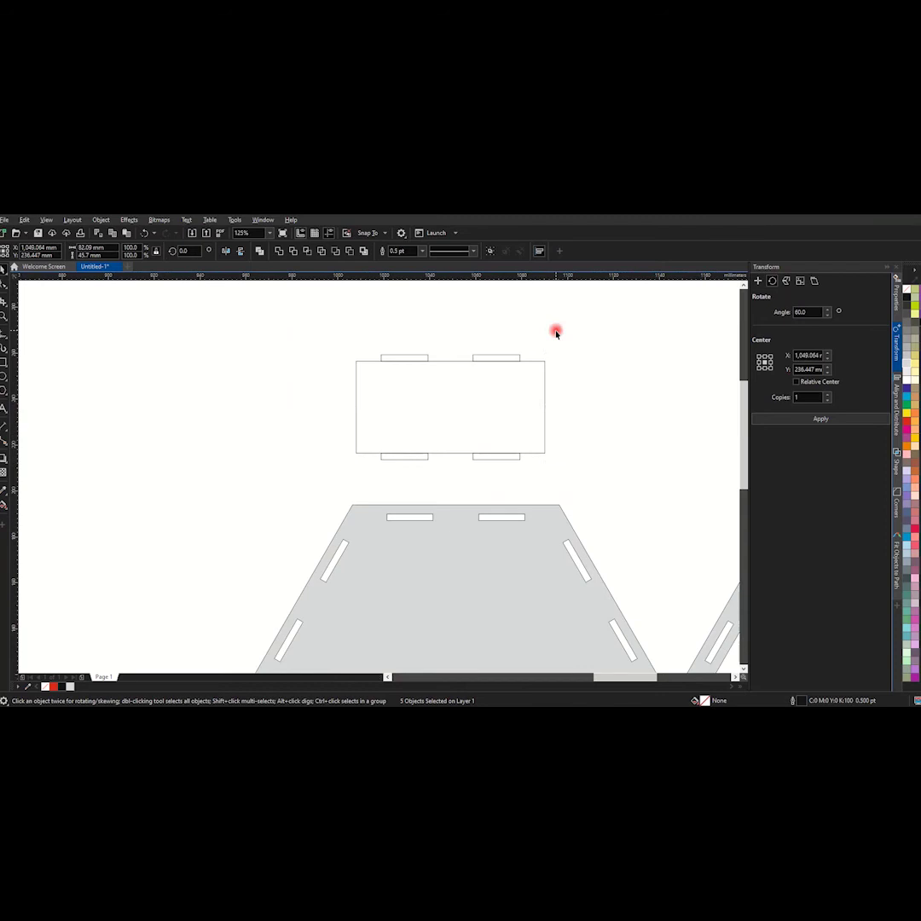
left_click(479, 357)
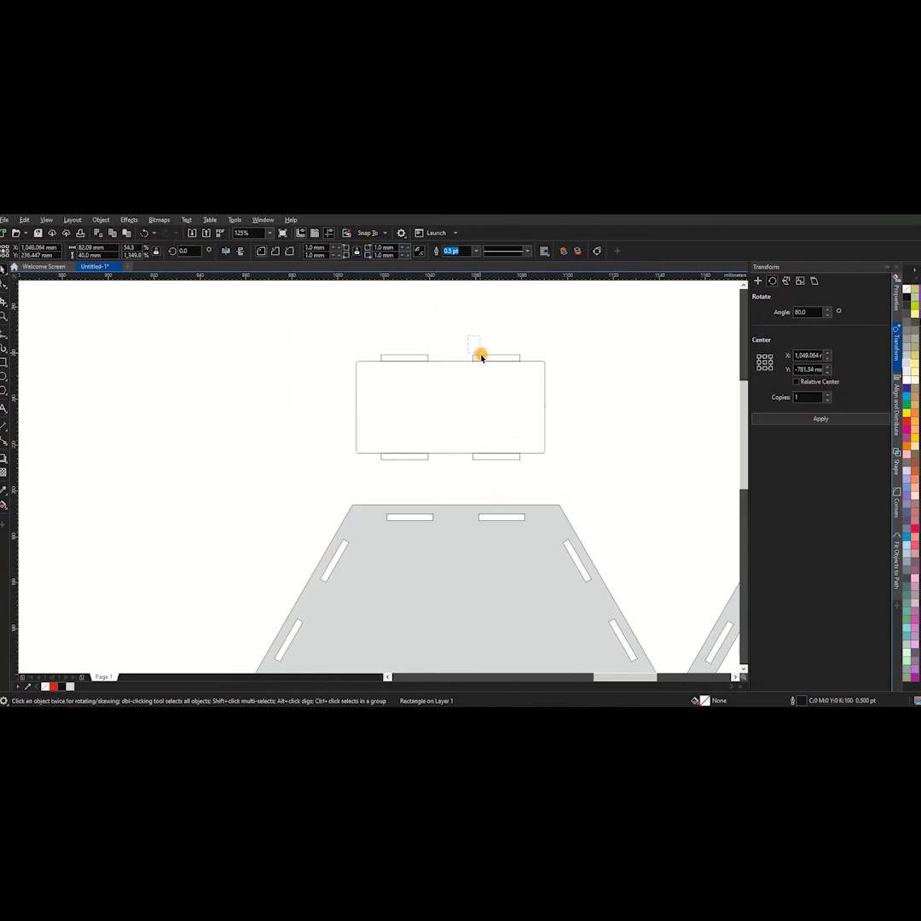
left_click(496, 457, "shift")
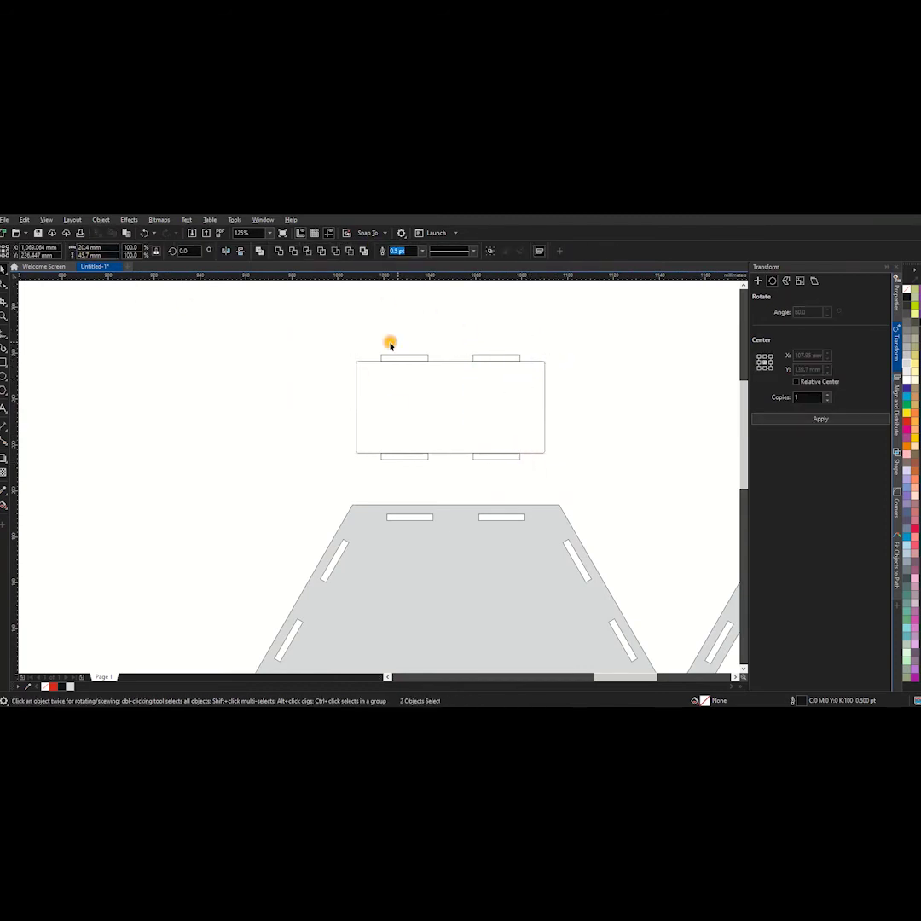
left_click_drag(329, 333, 582, 477)
left_click(279, 250)
scroll(420, 464, "down", 2)
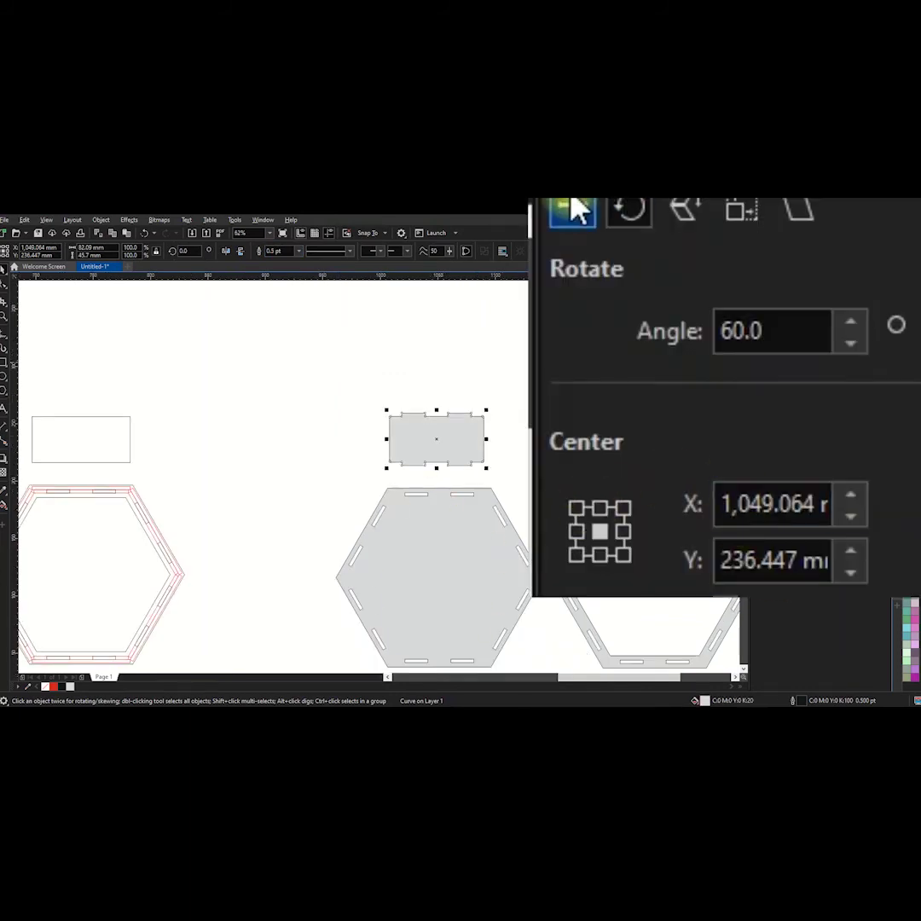
Repeat the panel with Y 45.7 mm copies, then duplicate the column at X 82.09 mm
left_click(758, 281)
left_click(650, 581)
left_click(649, 581)
left_click_drag(344, 288, 501, 474)
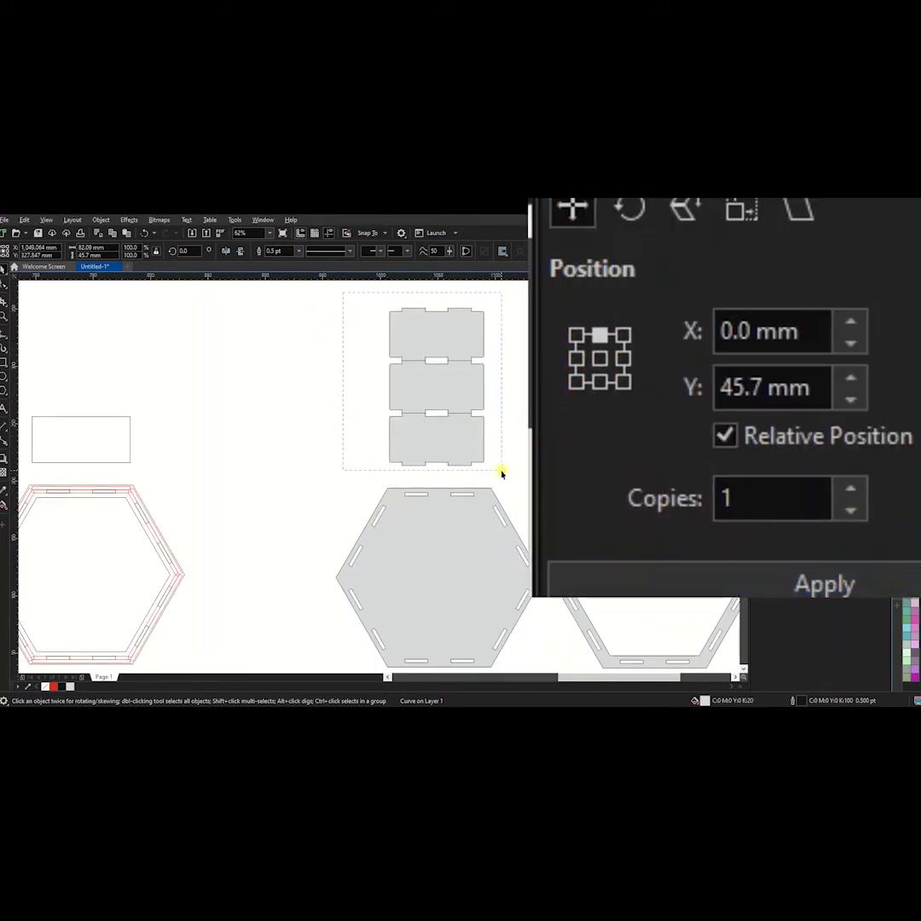
left_click(621, 358)
left_click(824, 584)
left_click(370, 345)
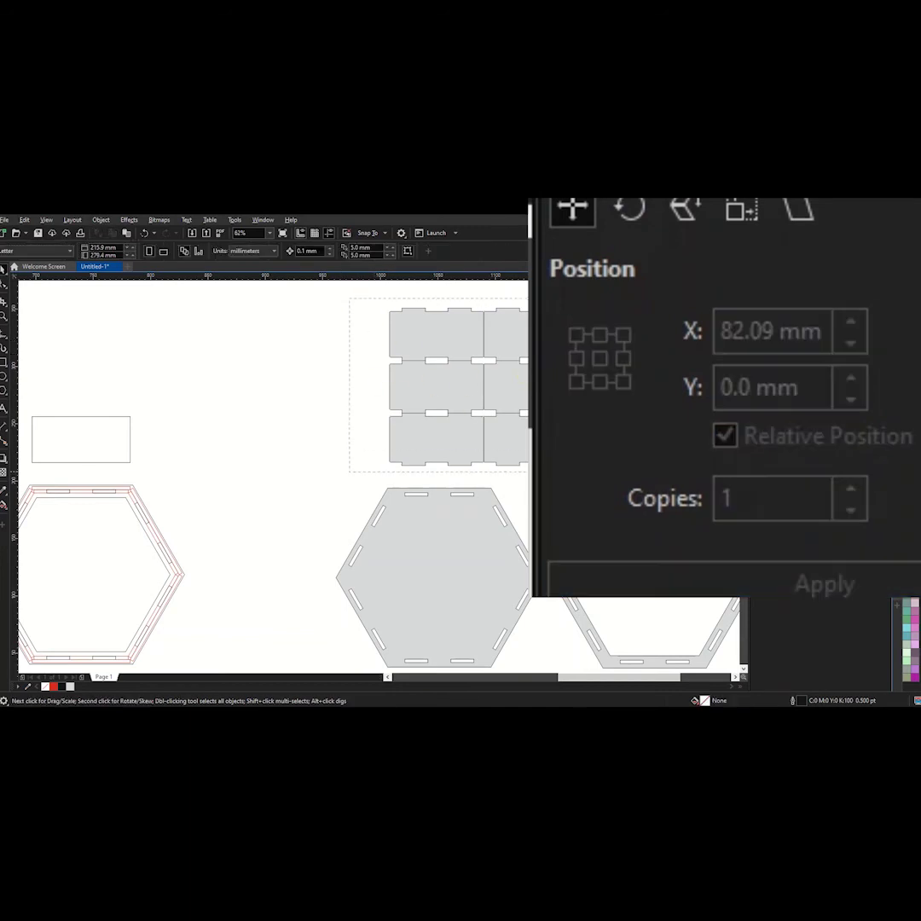
Shift the six-panel block left and copy the rightmost hexagon frame
left_click_drag(477, 385, 315, 396)
left_click(314, 427)
scroll(288, 436, "up", 2)
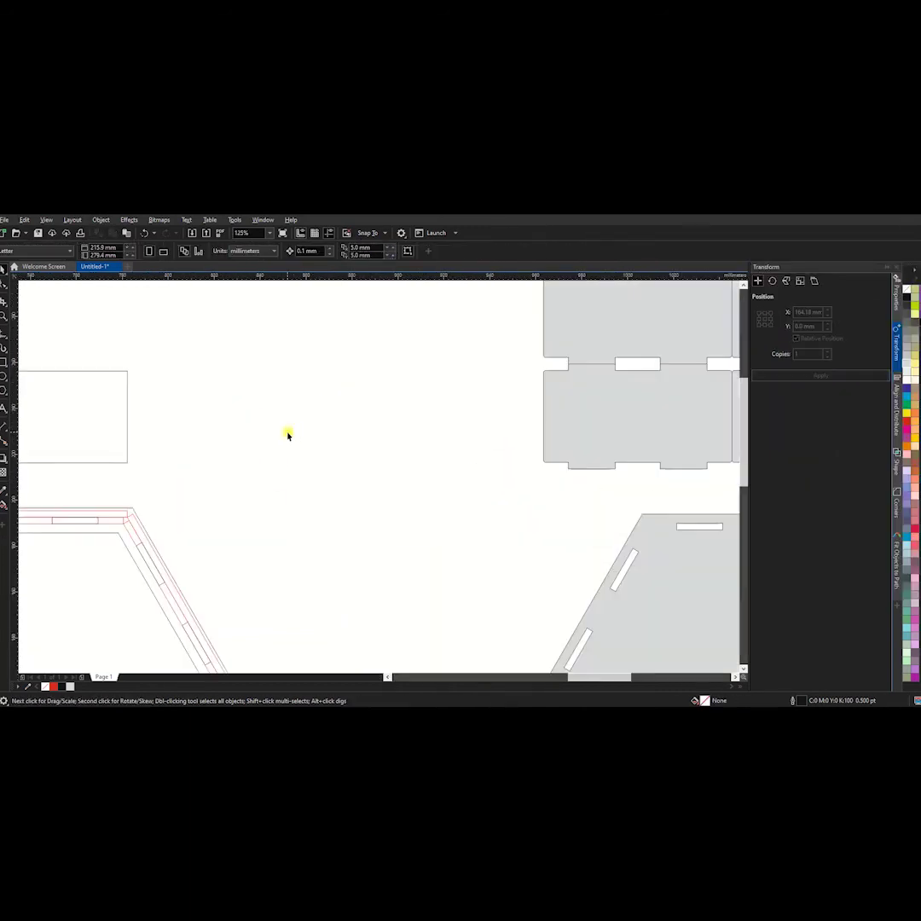
scroll(287, 436, "down", 1)
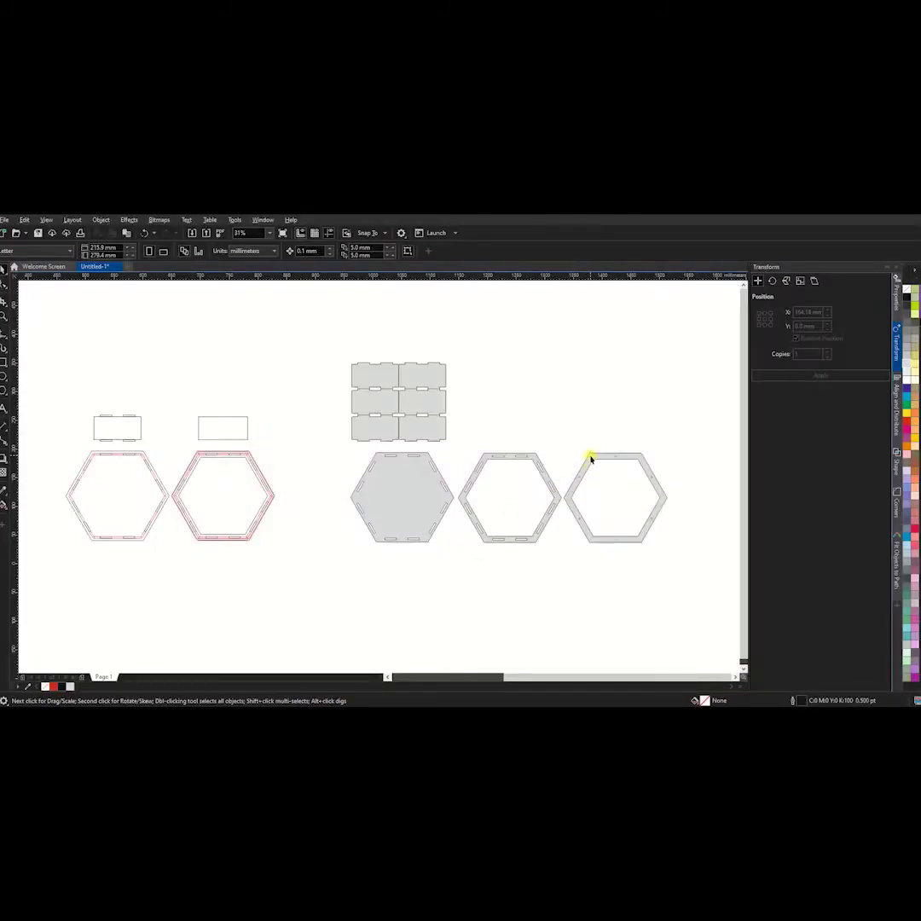
left_click(589, 456)
left_click(111, 234)
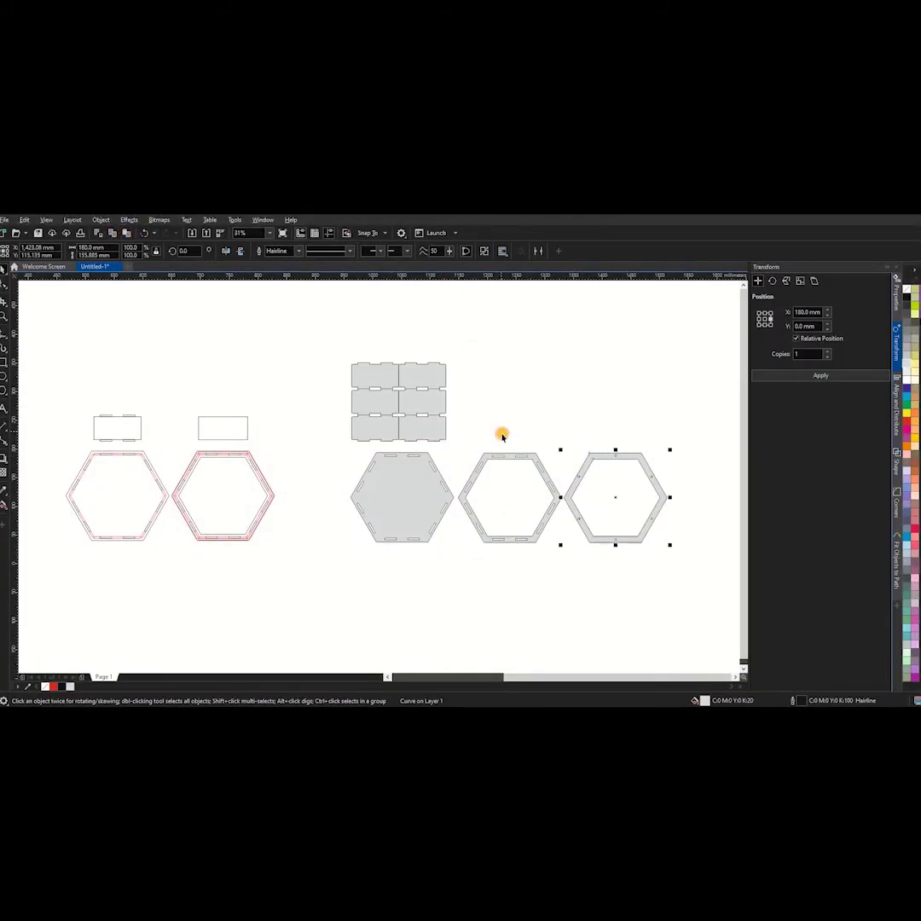
Place the frame copy below, delete its thin outline, and resize it to 185 mm wide
left_click_drag(611, 530, 623, 612)
scroll(655, 648, "up", 2)
scroll(655, 648, "down", 3)
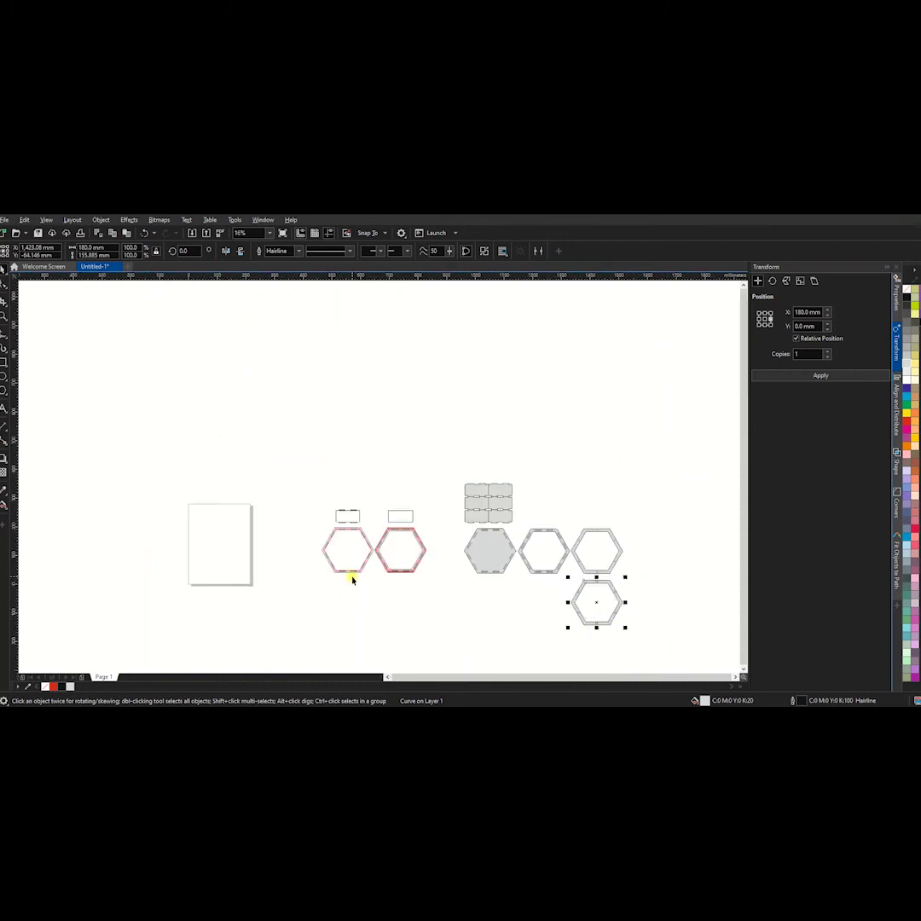
scroll(430, 483, "up", 3)
left_click(430, 478)
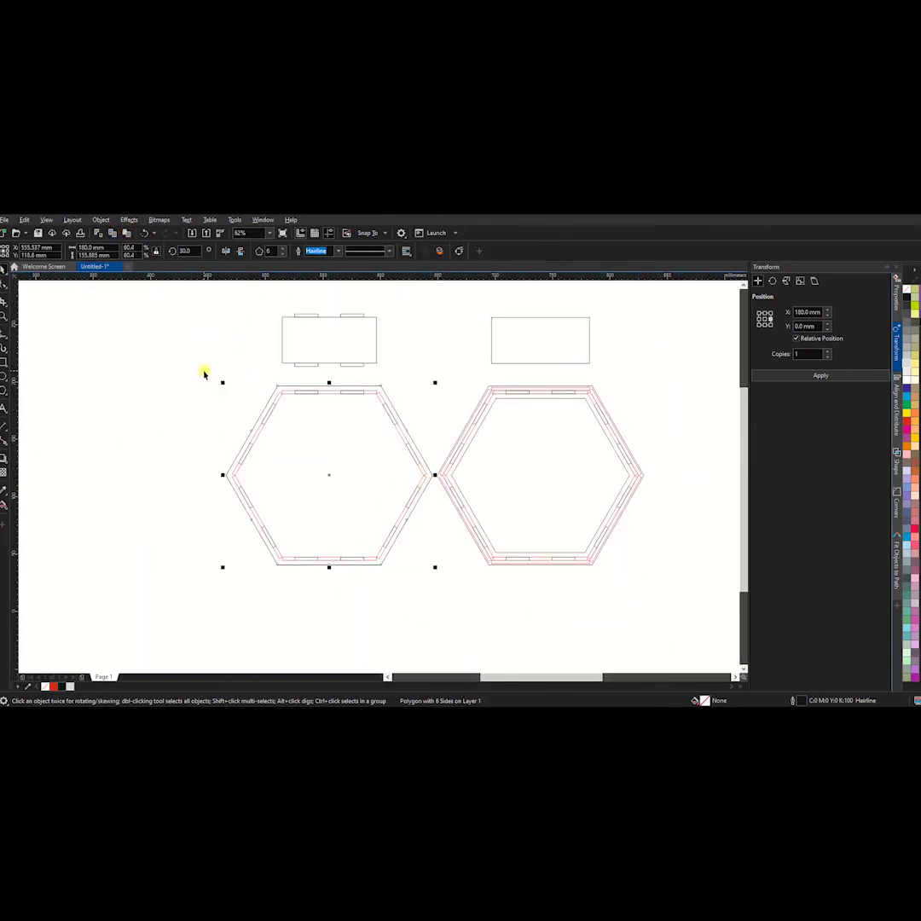
scroll(230, 394, "down", 3)
left_click(480, 449)
scroll(480, 449, "up", 2)
scroll(496, 434, "up", 2)
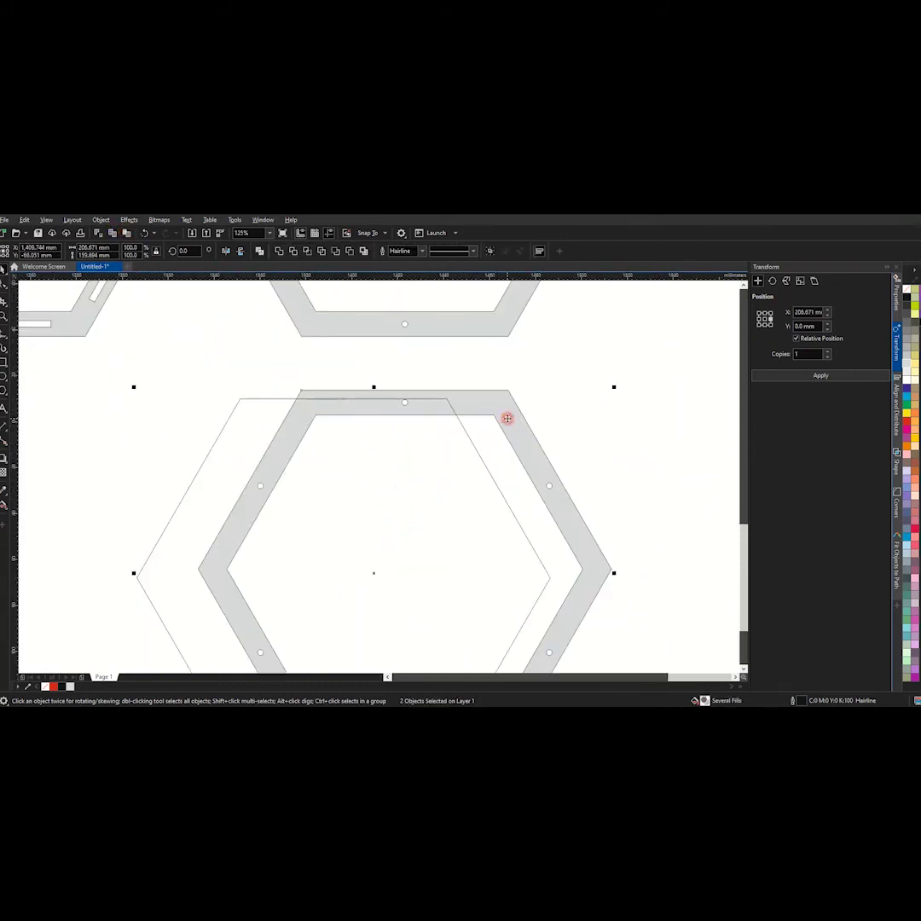
key("Delete")
left_click(482, 387)
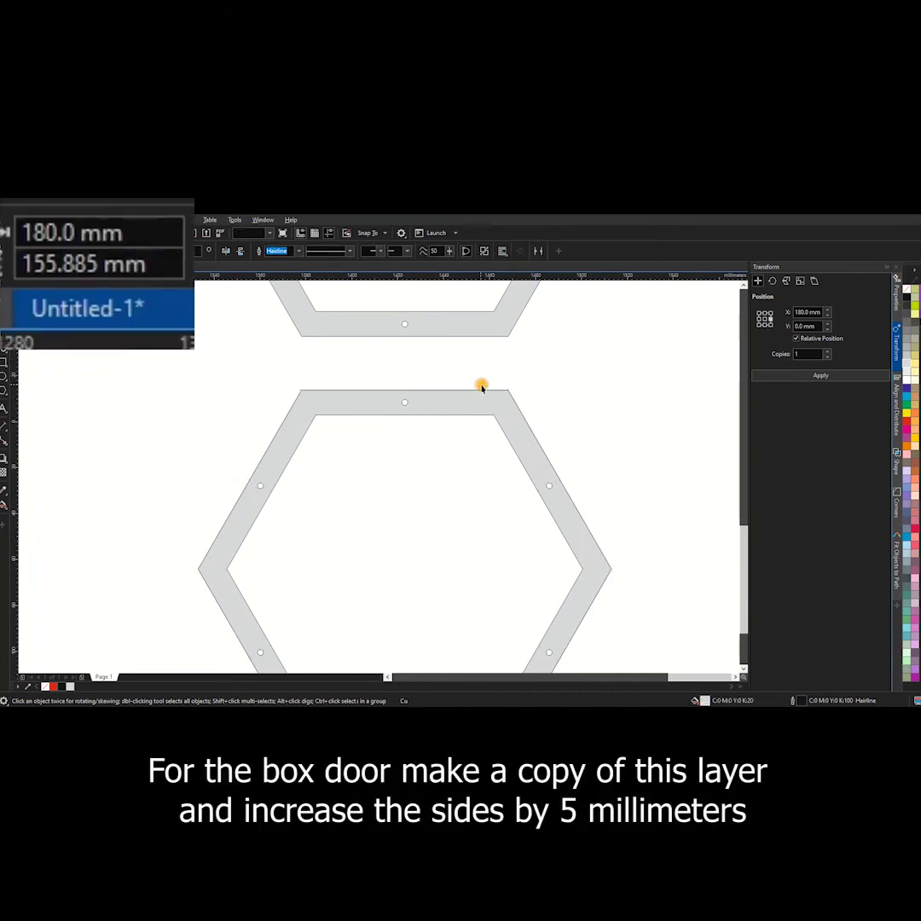
left_click_drag(60, 232, 124, 232)
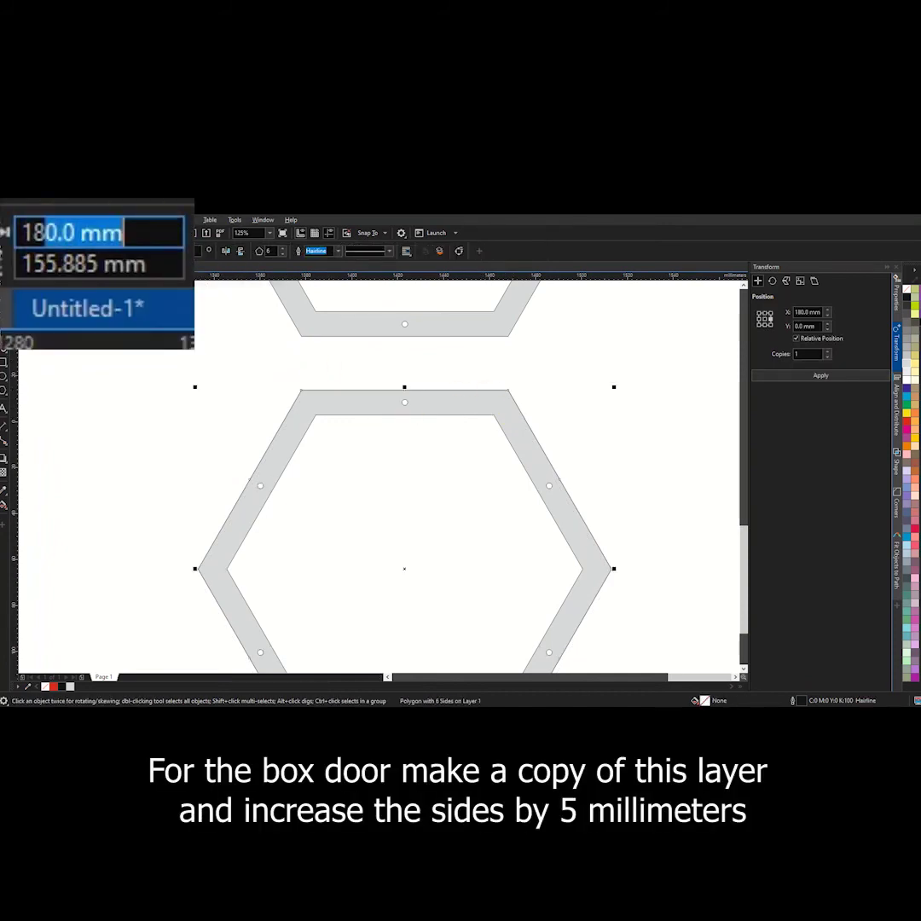
type("5")
key("Return")
Remove the door's grey fill, delete the inner 155 mm curve, and select the hexagon with its holes
left_click(351, 375)
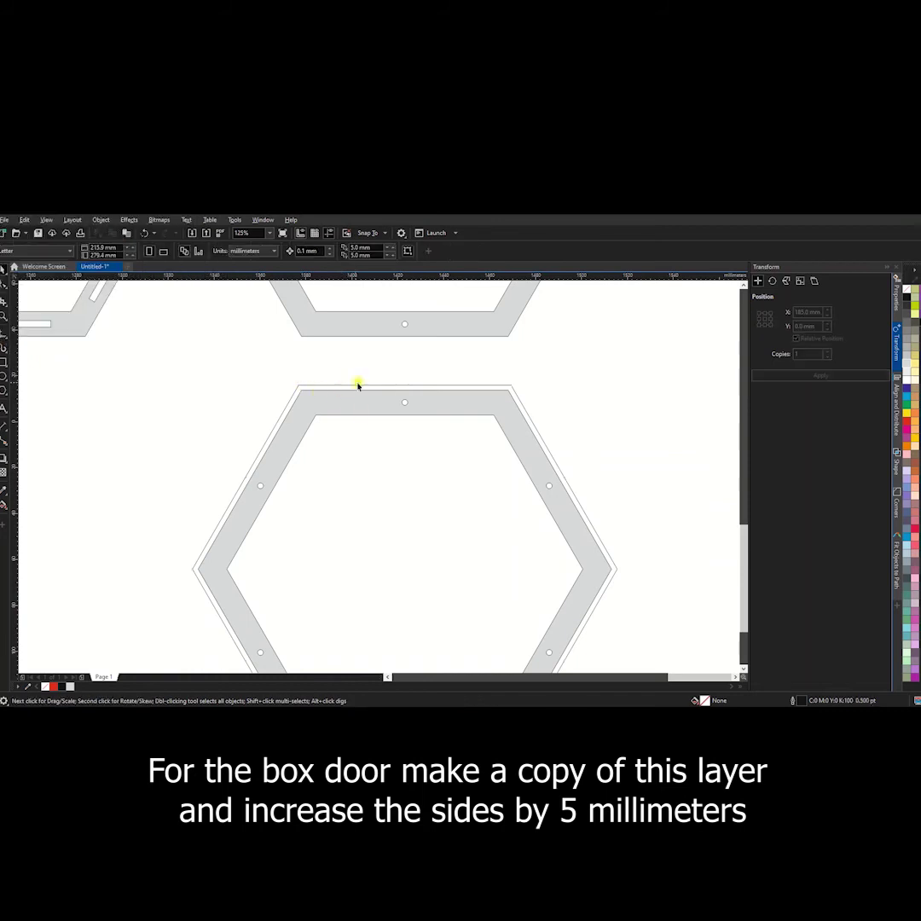
left_click(362, 401)
left_click(904, 290)
left_click(570, 356)
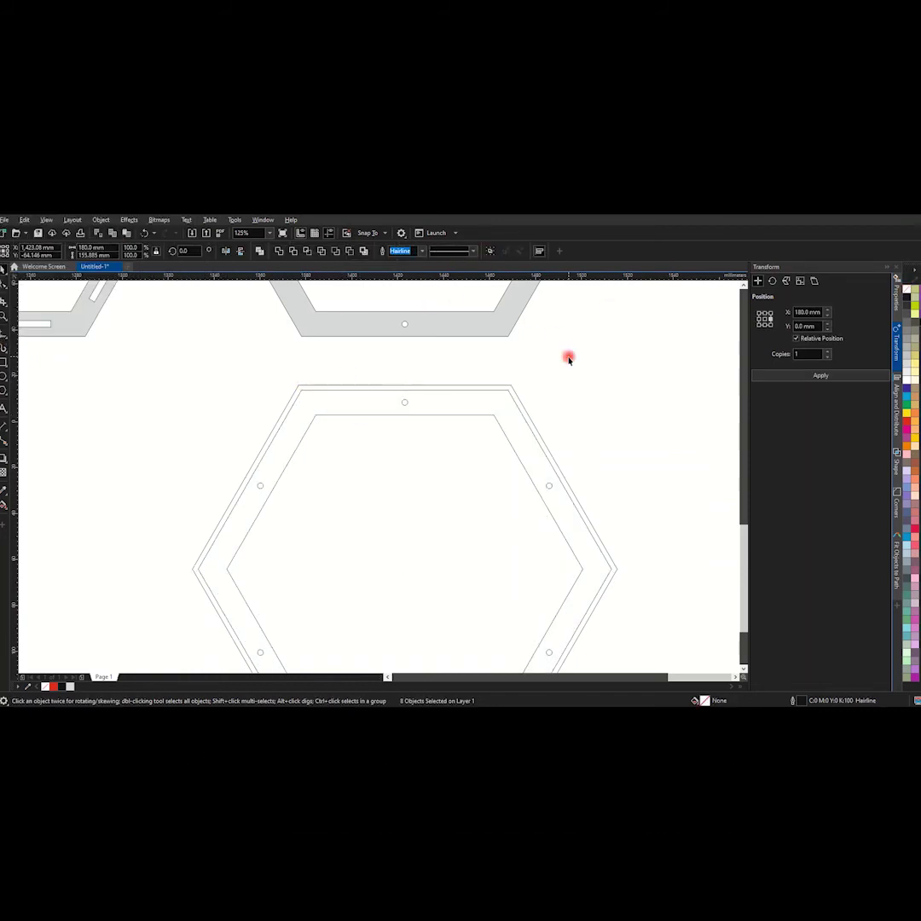
left_click(481, 415)
key("Delete")
scroll(471, 388, "down", 2)
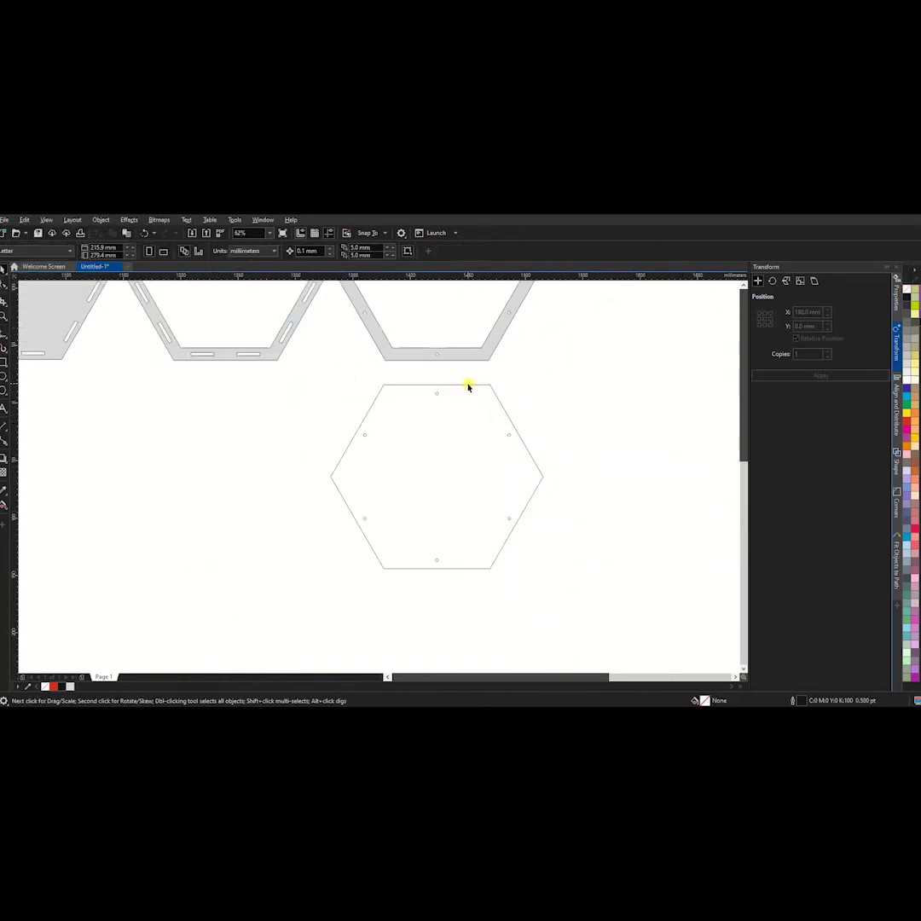
left_click_drag(304, 376, 550, 575)
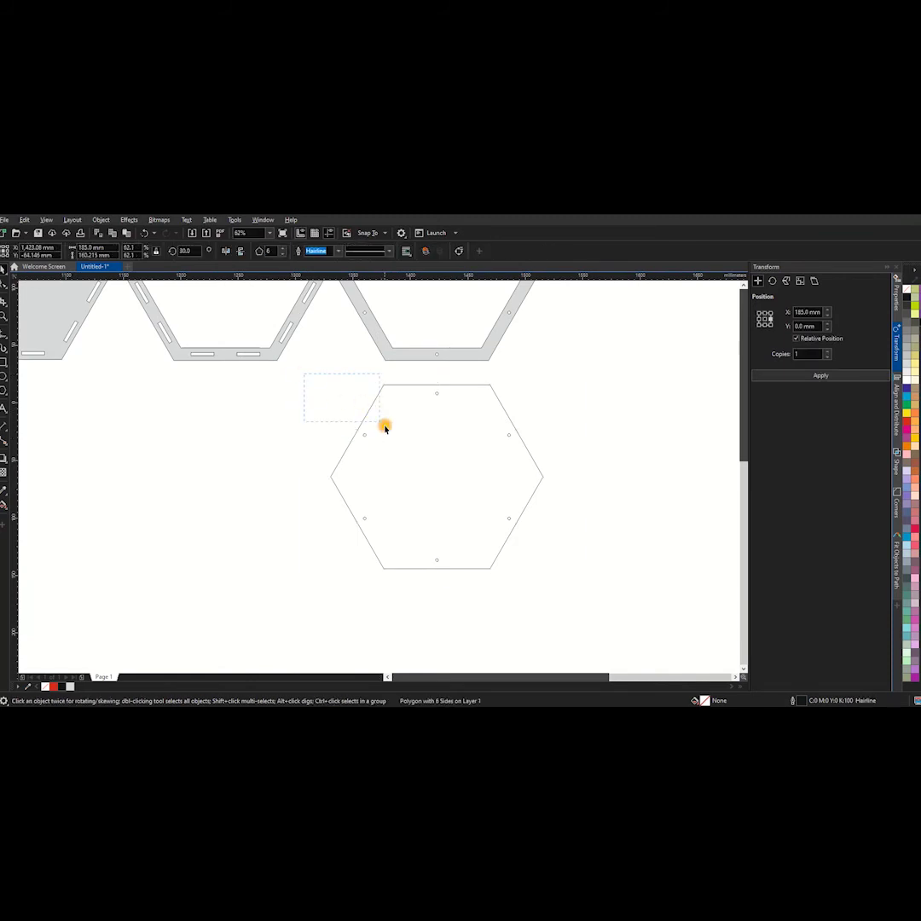
Combine the door hexagon with its holes, trying a light grey fill then removing it
left_click(489, 252)
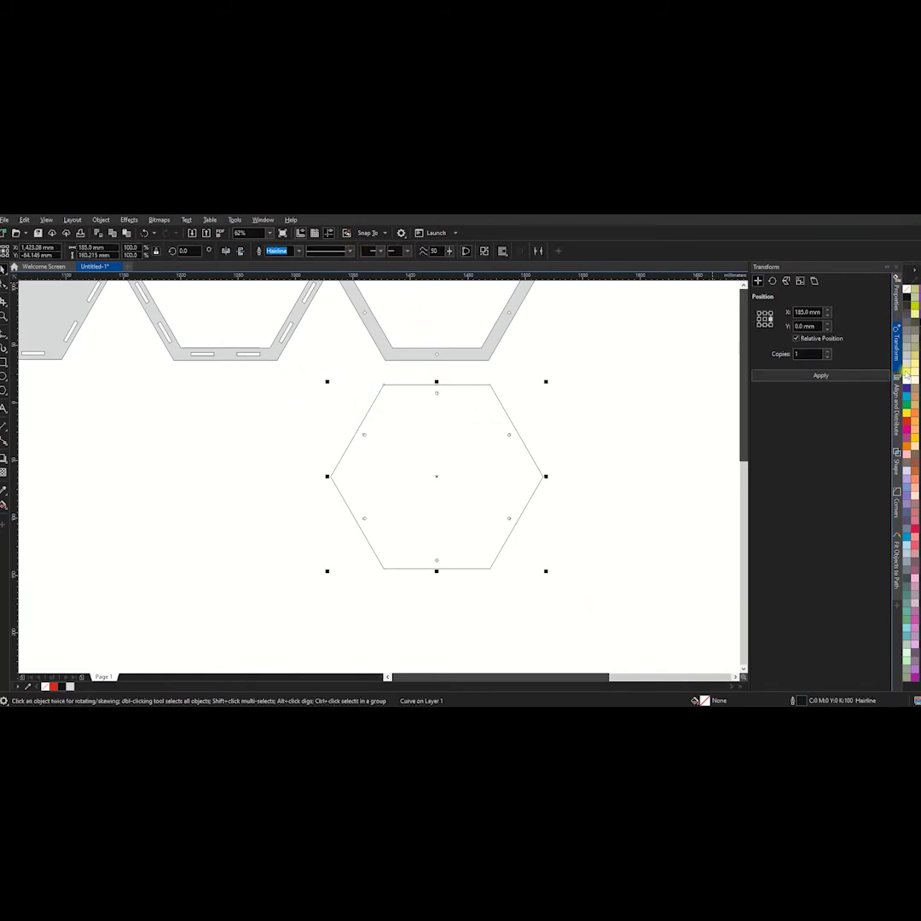
left_click(905, 375)
left_click(574, 441)
left_click(451, 532)
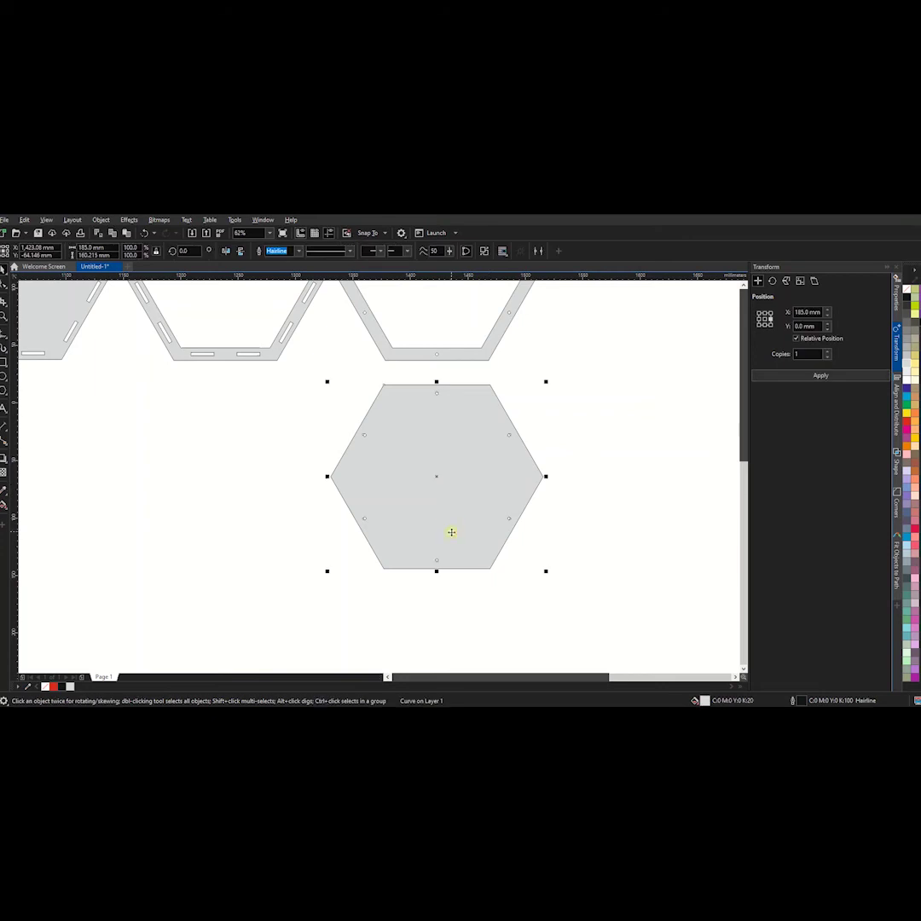
left_click(905, 280)
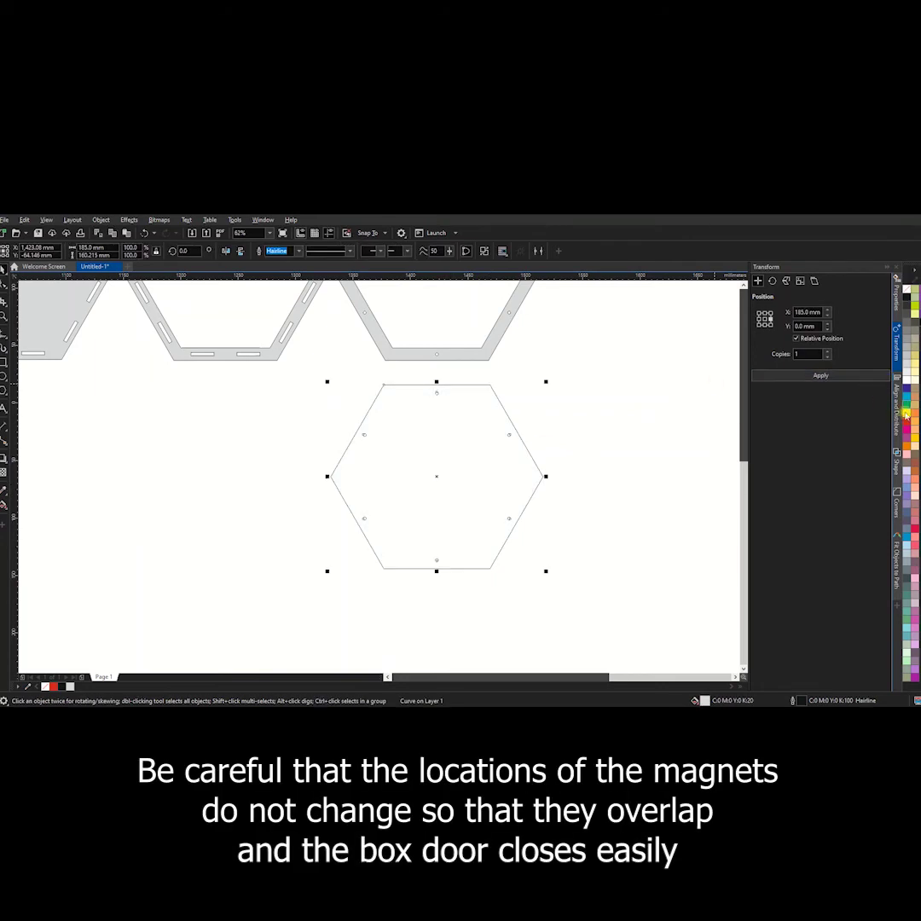
scroll(409, 346, "down", 2)
scroll(469, 477, "up", 2)
Center the door over the frame with E and C to check hole alignment
left_click(485, 364, "shift")
key("e")
key("c")
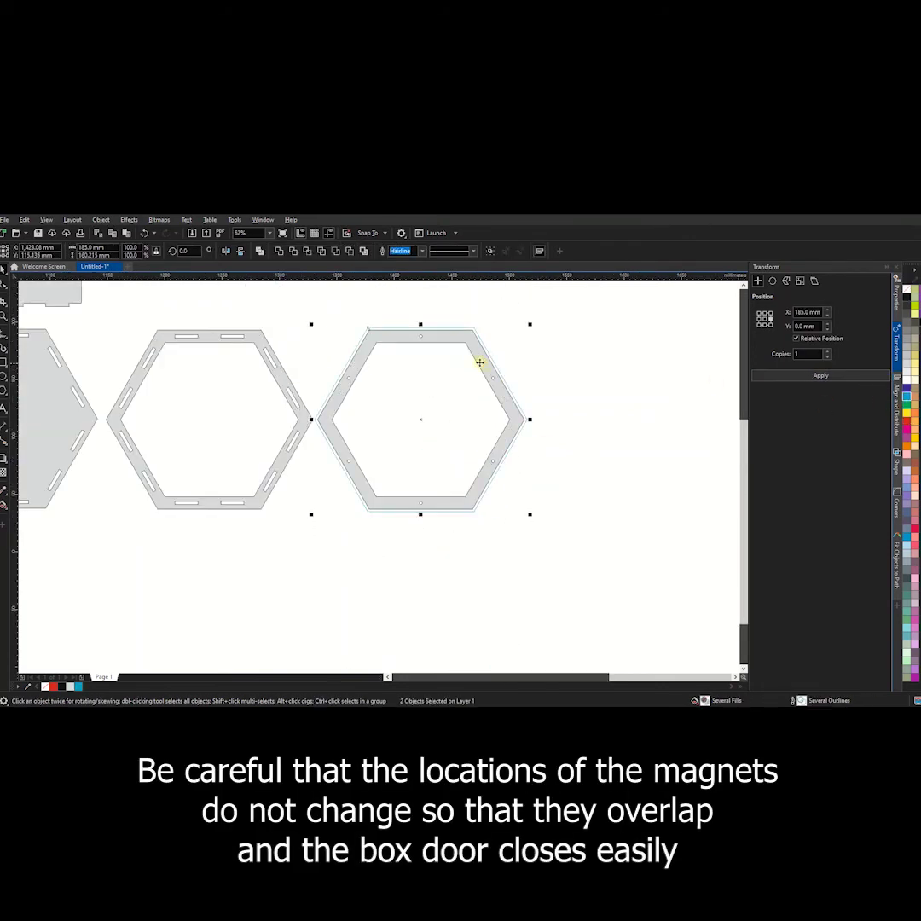
scroll(480, 364, "up", 5)
left_click(619, 314)
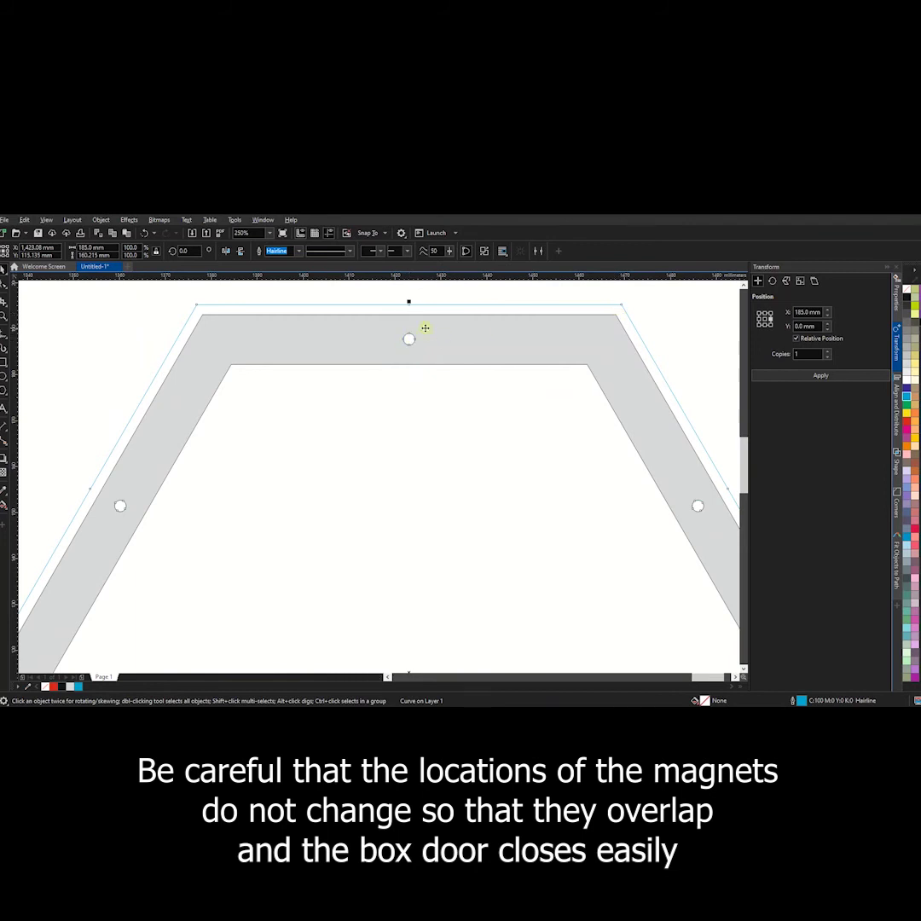
left_click_drag(425, 327, 415, 344)
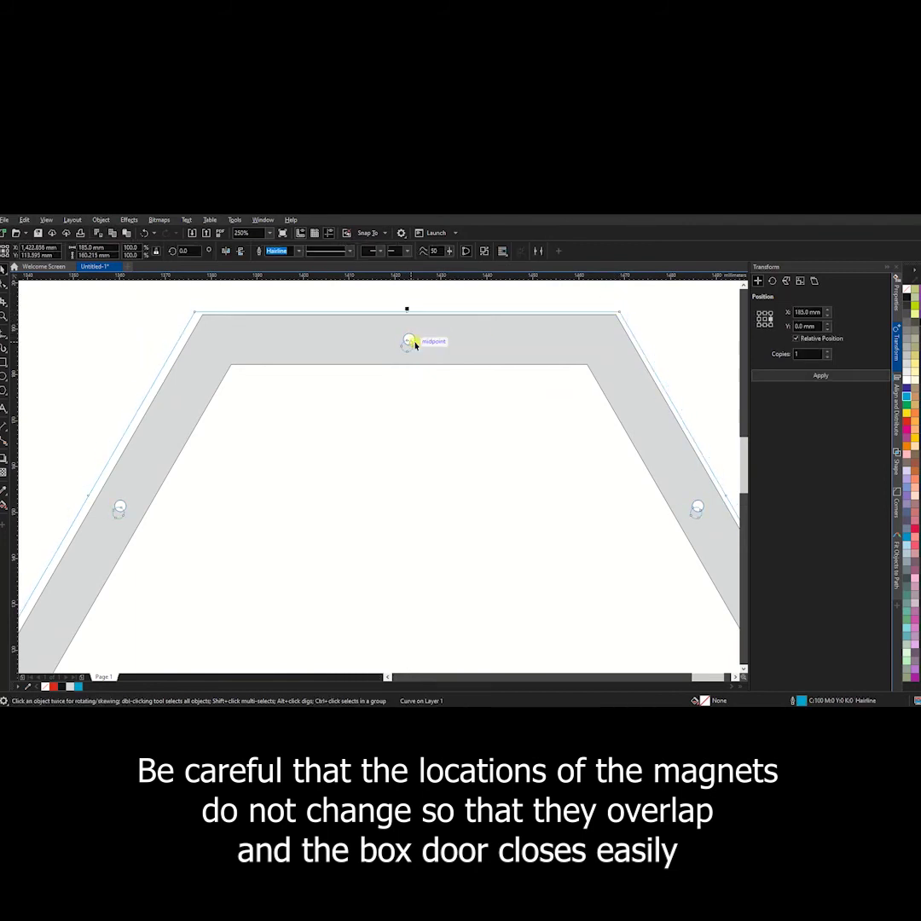
scroll(414, 345, "down", 3)
Move the grey door back below the frames and leave a copy to its left
left_click_drag(443, 419, 442, 614)
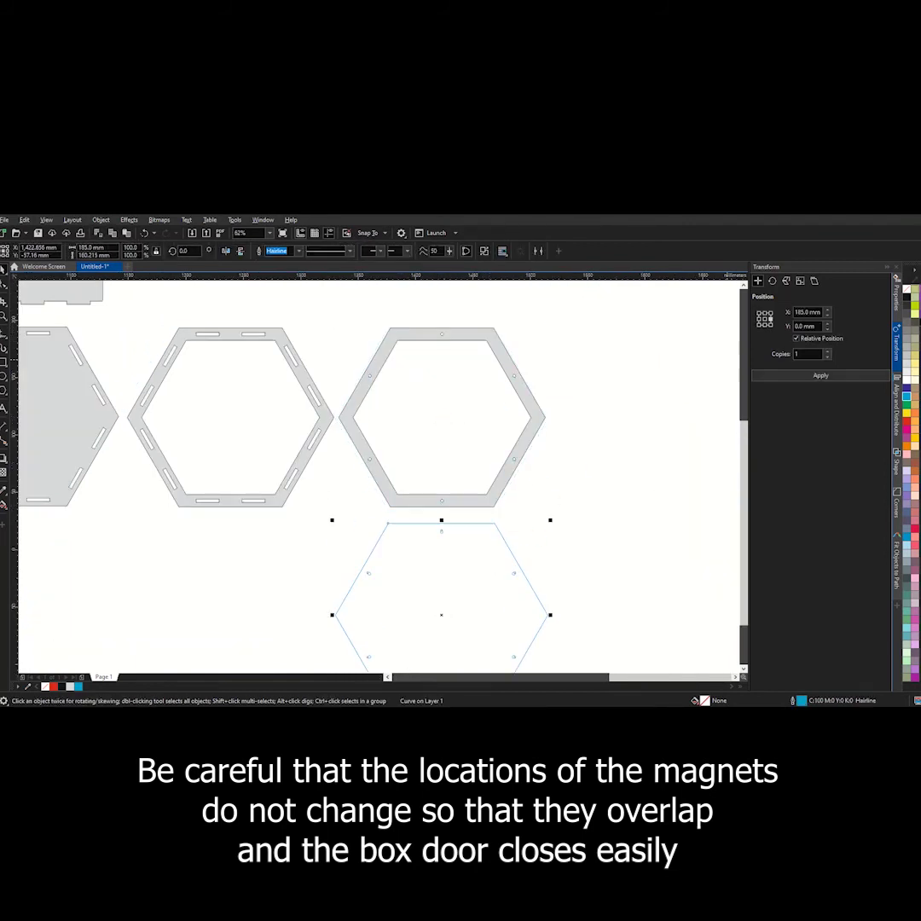
left_click(554, 412)
scroll(555, 412, "down", 4)
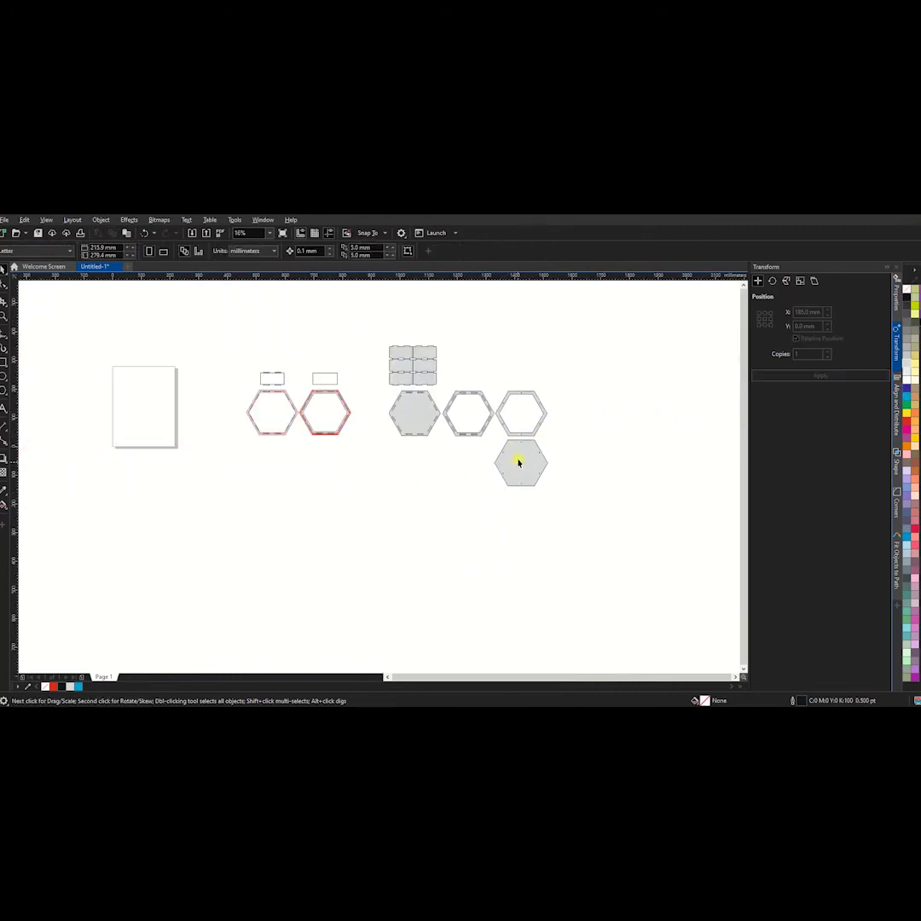
scroll(518, 462, "up", 2)
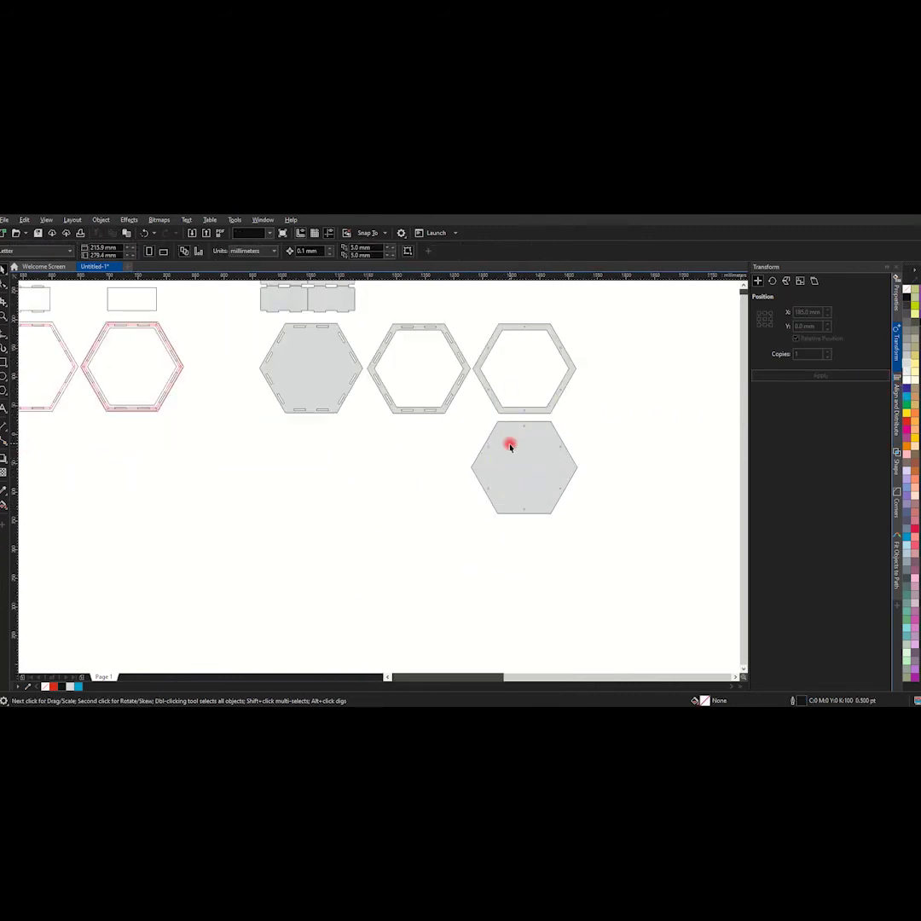
left_click(510, 446)
left_click_drag(523, 465, 416, 463)
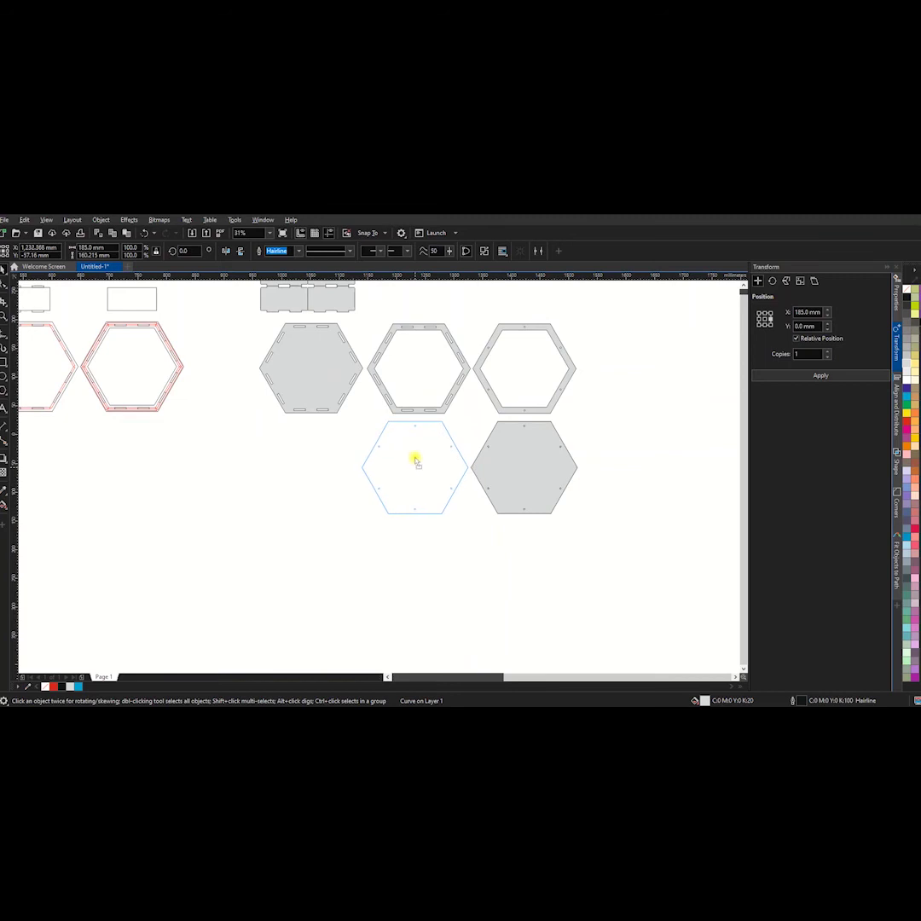
scroll(415, 463, "up", 2)
scroll(430, 450, "down", 2)
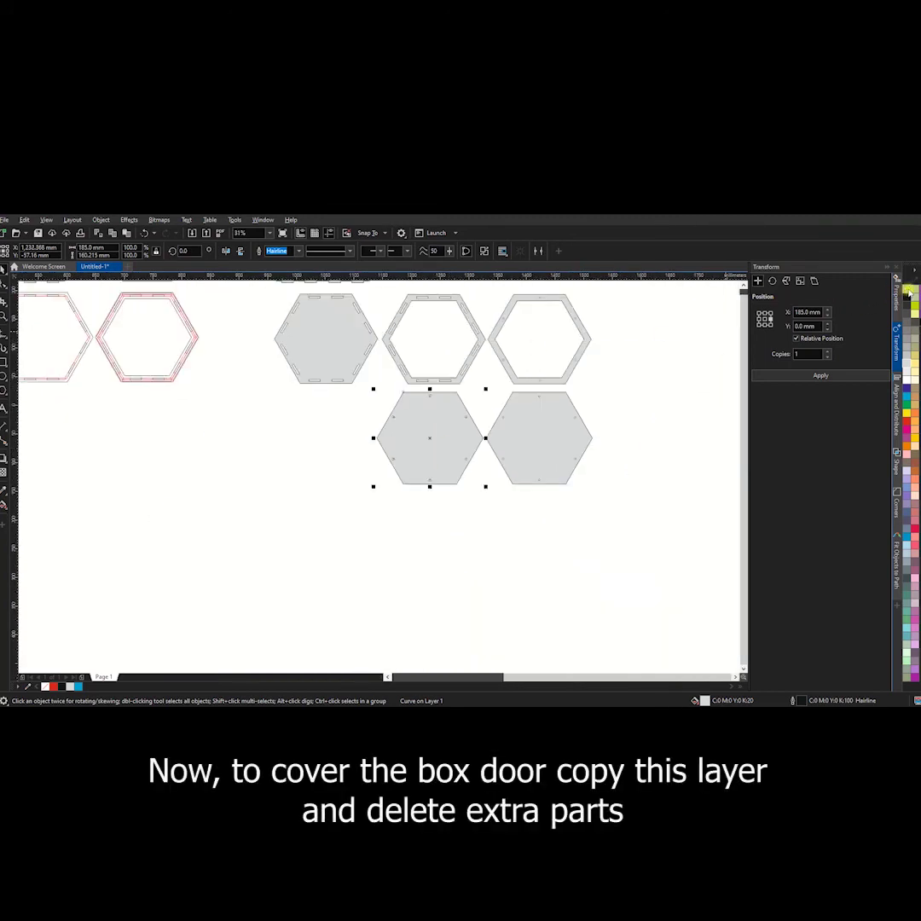
Remove the left door copy's fill and place a red hexagon outline inside it
left_click(909, 293)
left_click(470, 386)
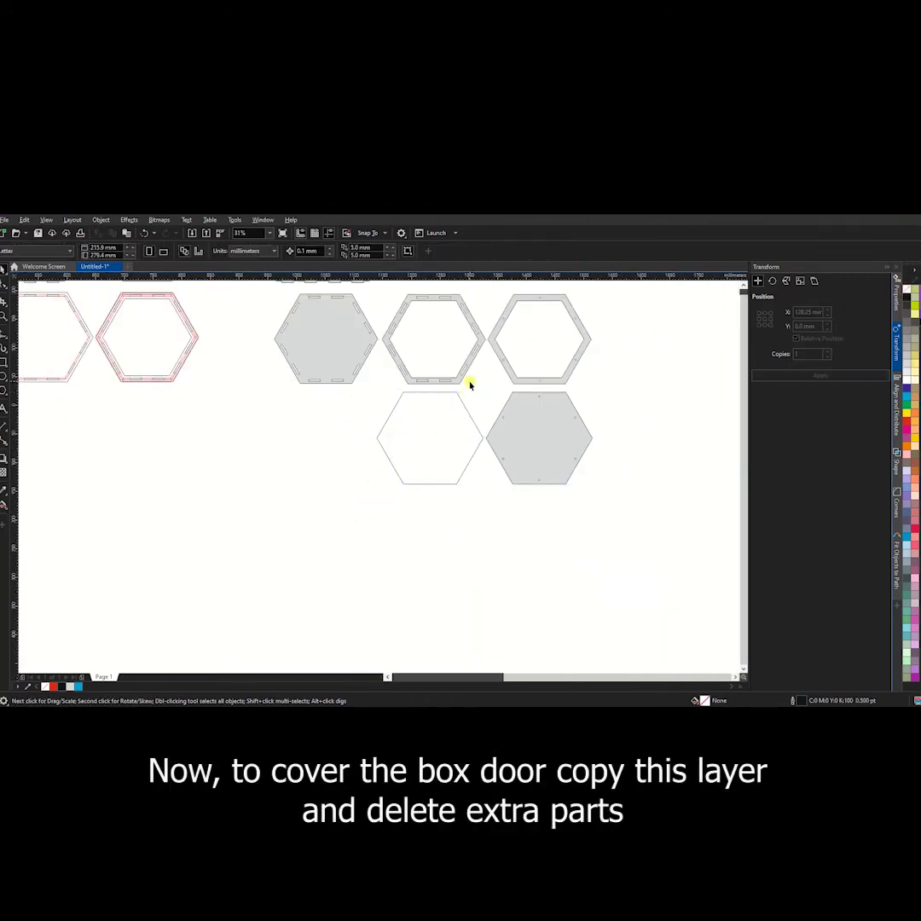
left_click(125, 299)
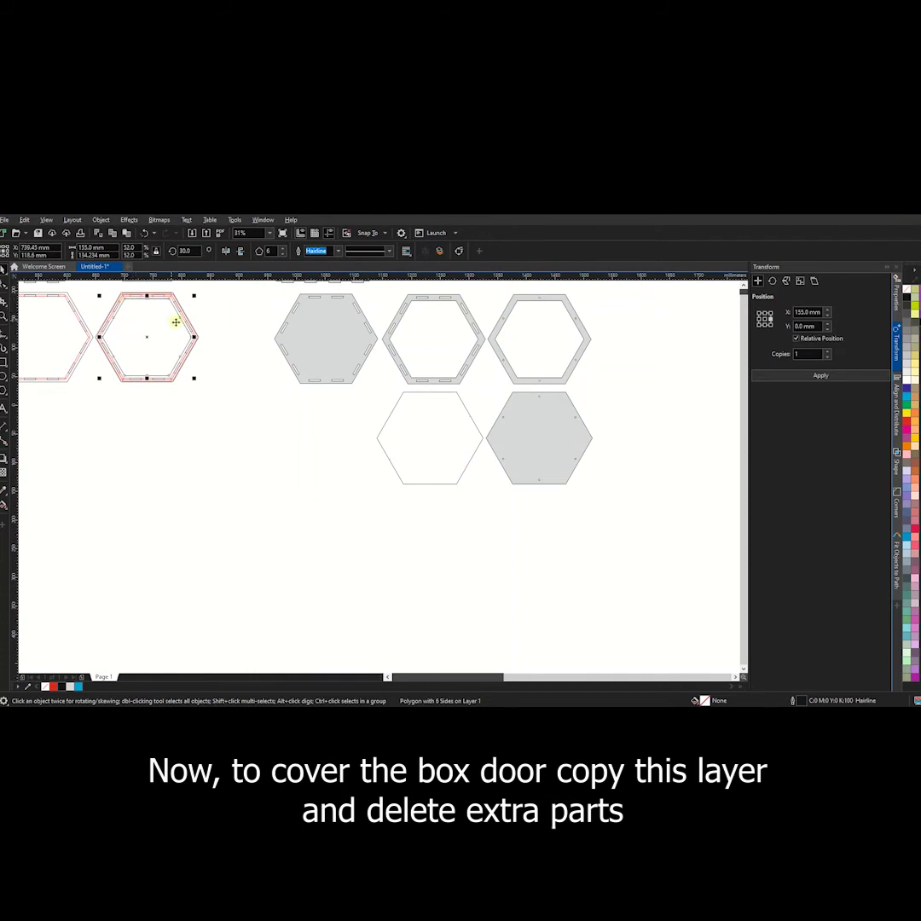
left_click_drag(174, 321, 445, 421)
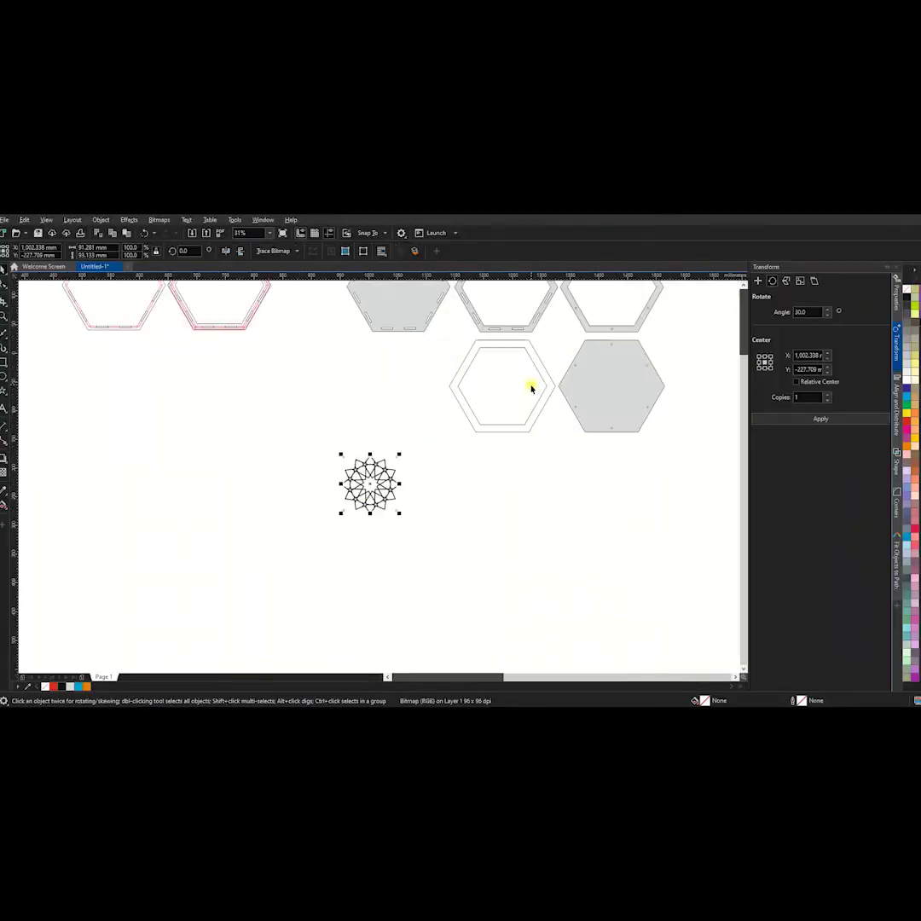
Enlarge the star-pattern bitmap and set its rotation angle to 15 degrees
mouse_move(400, 454)
left_mouse_down()
mouse_move(503, 375)
mouse_move(346, 444)
left_mouse_up()
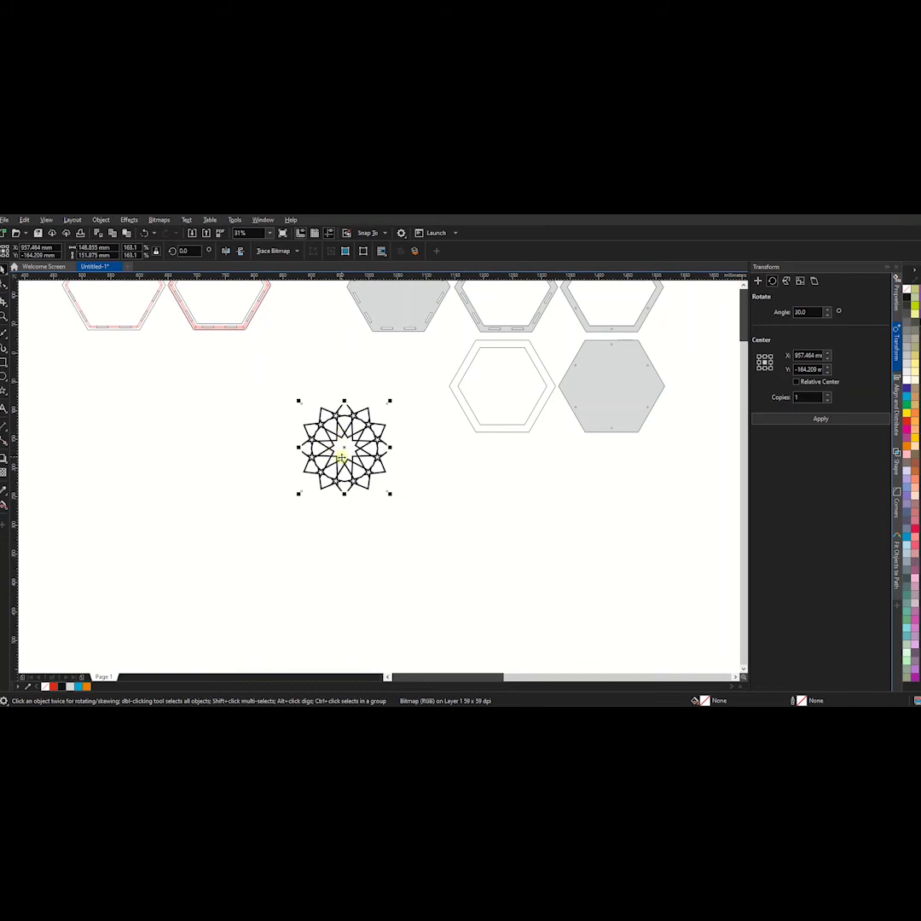
scroll(345, 439, "up", 2)
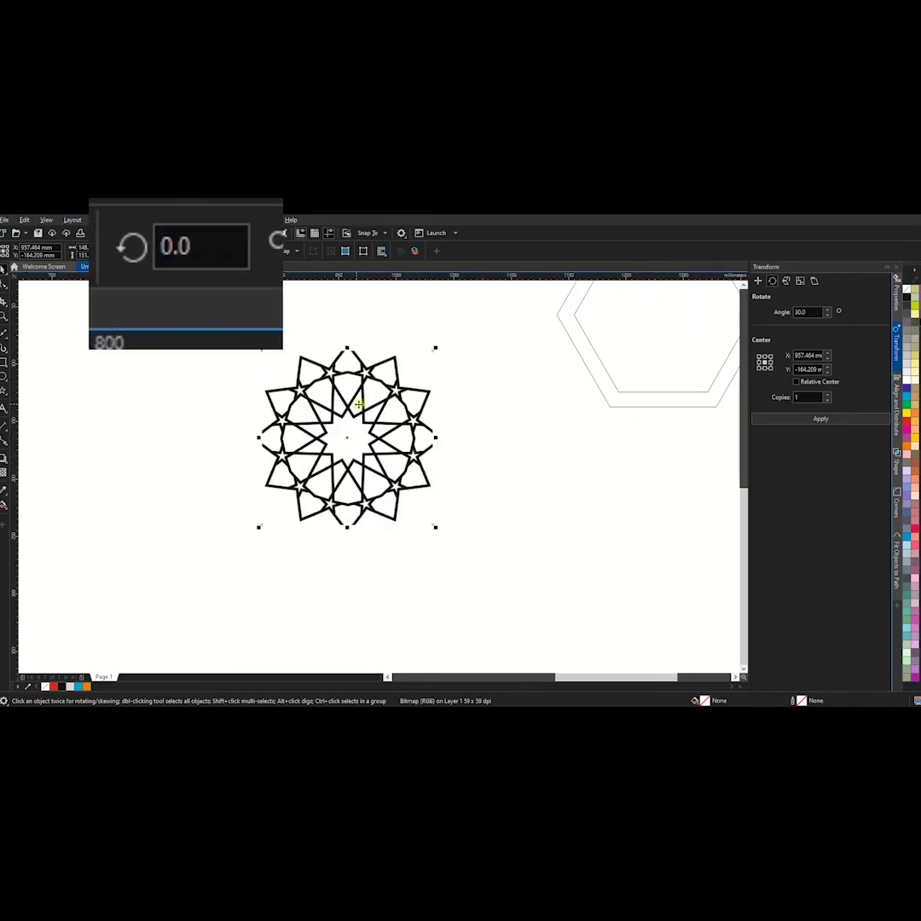
double_click(171, 247)
type("15")
key("Return")
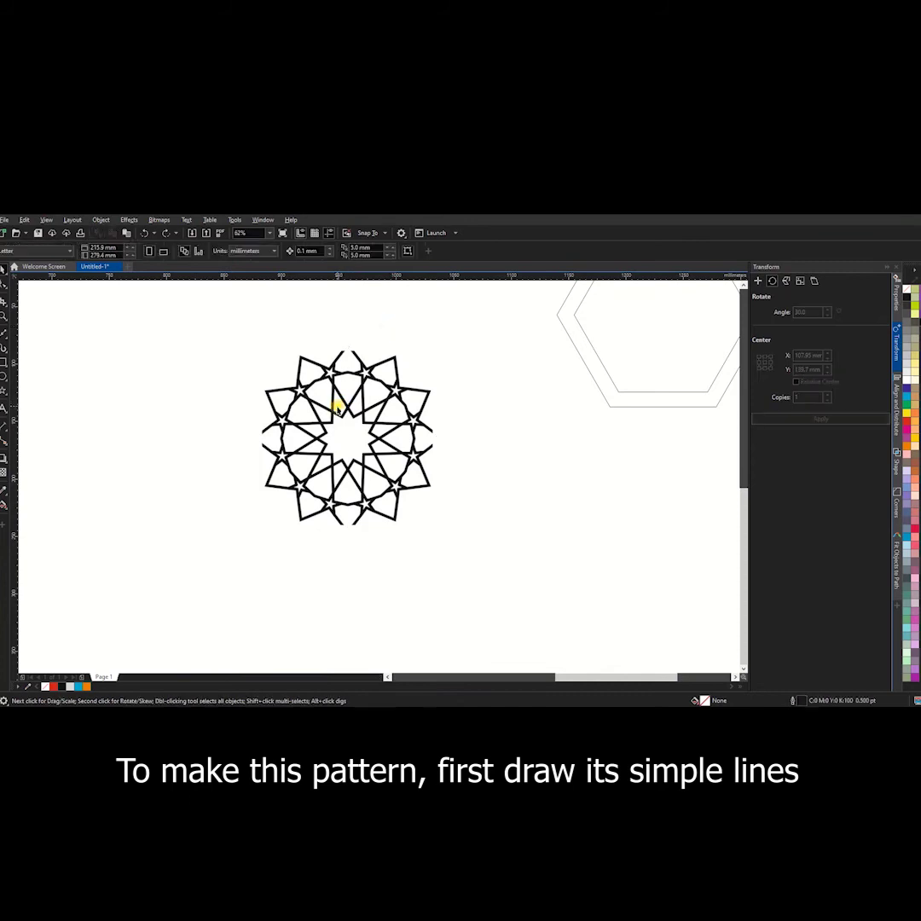
scroll(300, 483, "up", 4)
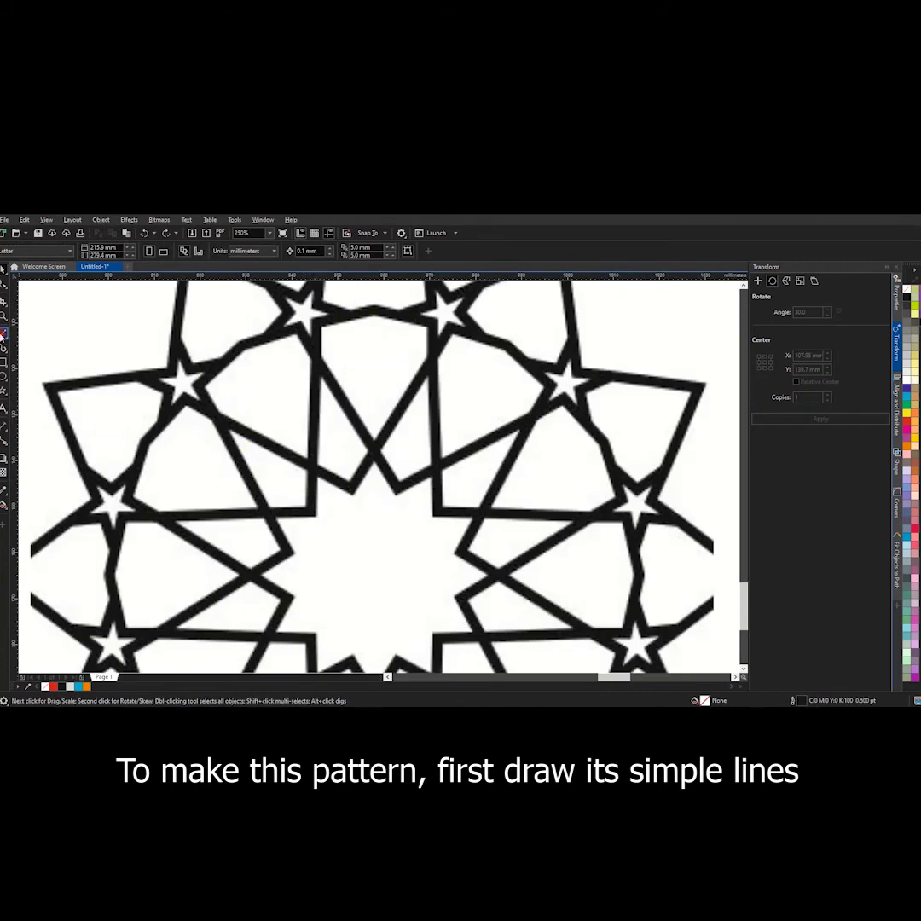
Trace one bent band of the star pattern with the Polyline tool
left_click(3, 332)
left_click(22, 301)
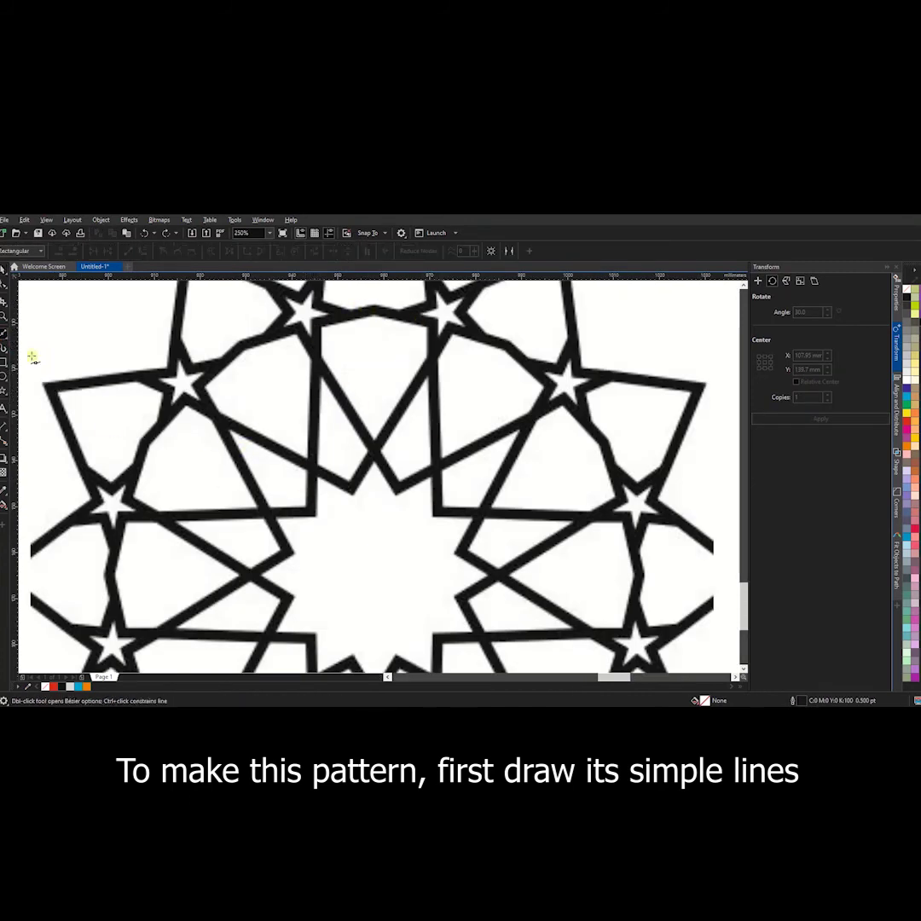
left_click(317, 324)
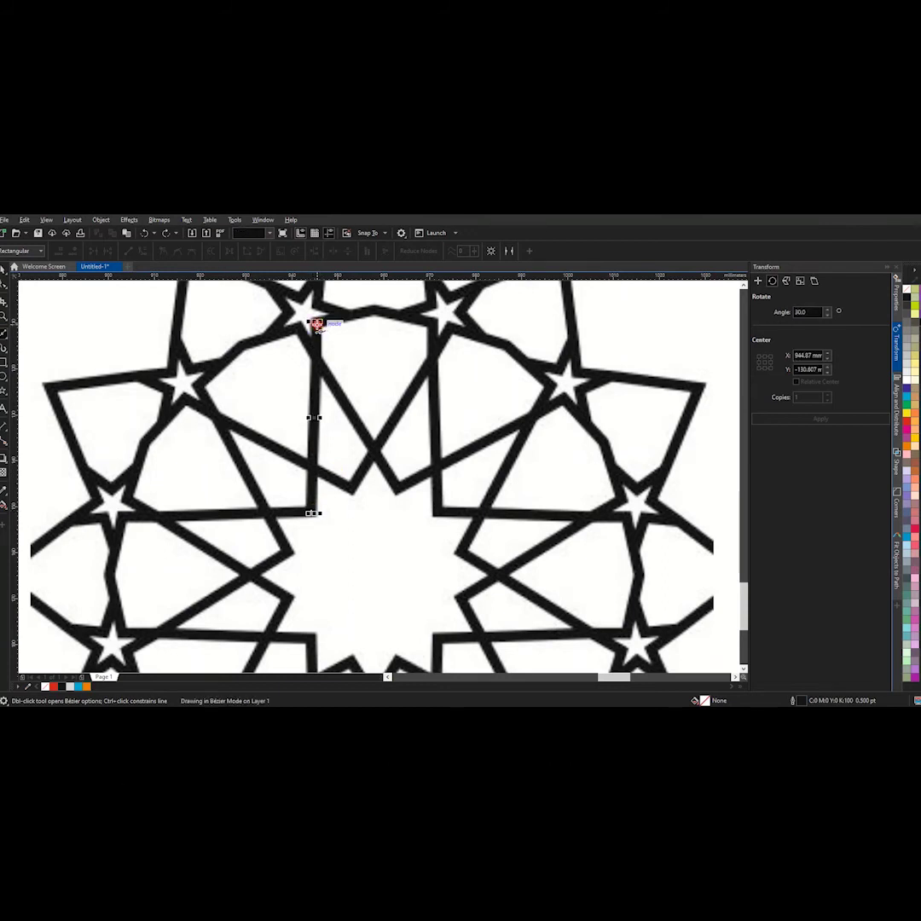
left_click(373, 308)
key("space")
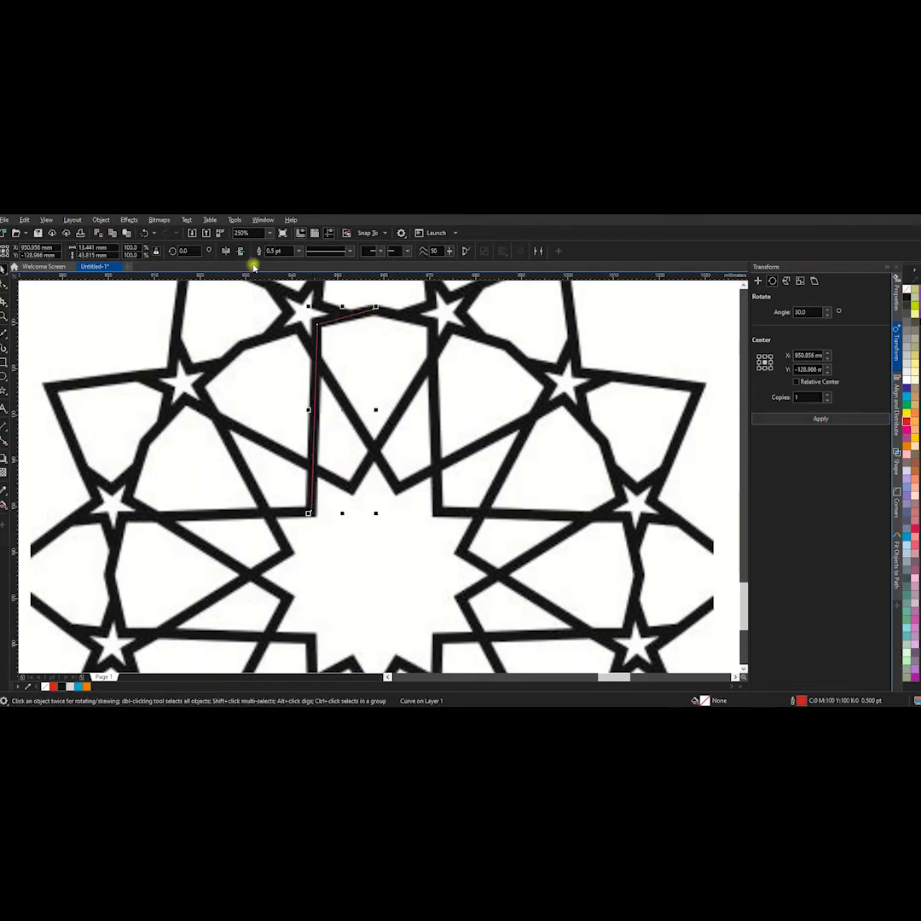
Make the red line 8 pt thick and add a horizontally mirrored copy
left_click(298, 250)
left_click(268, 331)
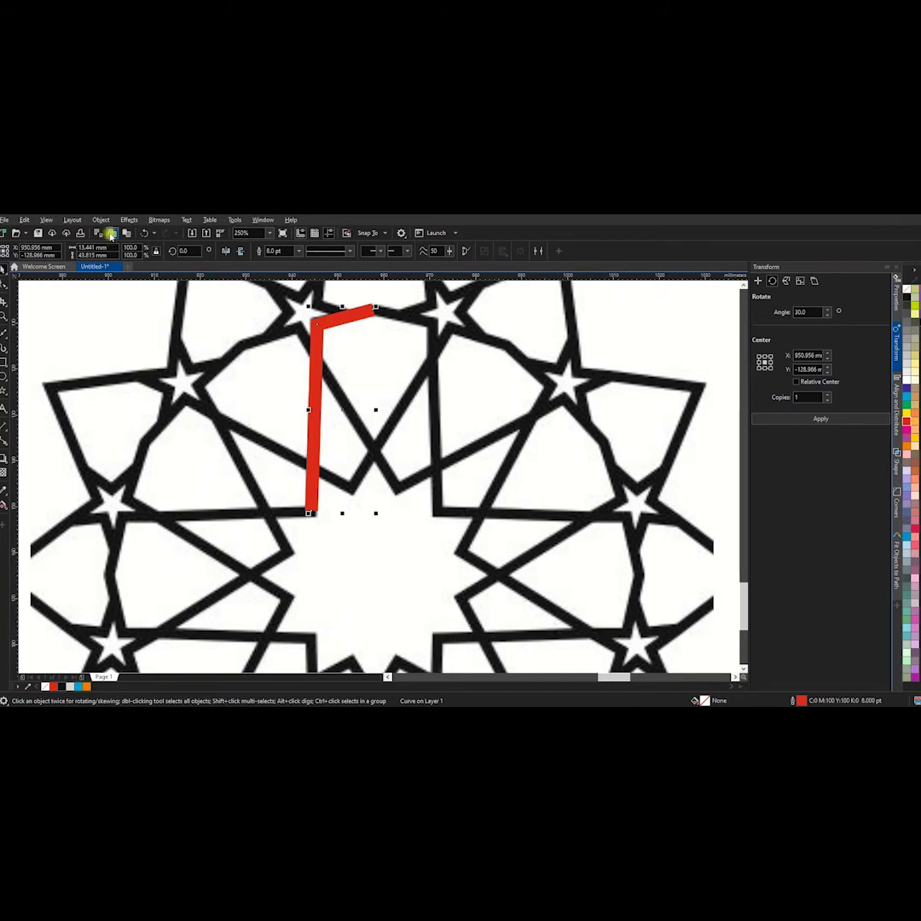
left_click(225, 251)
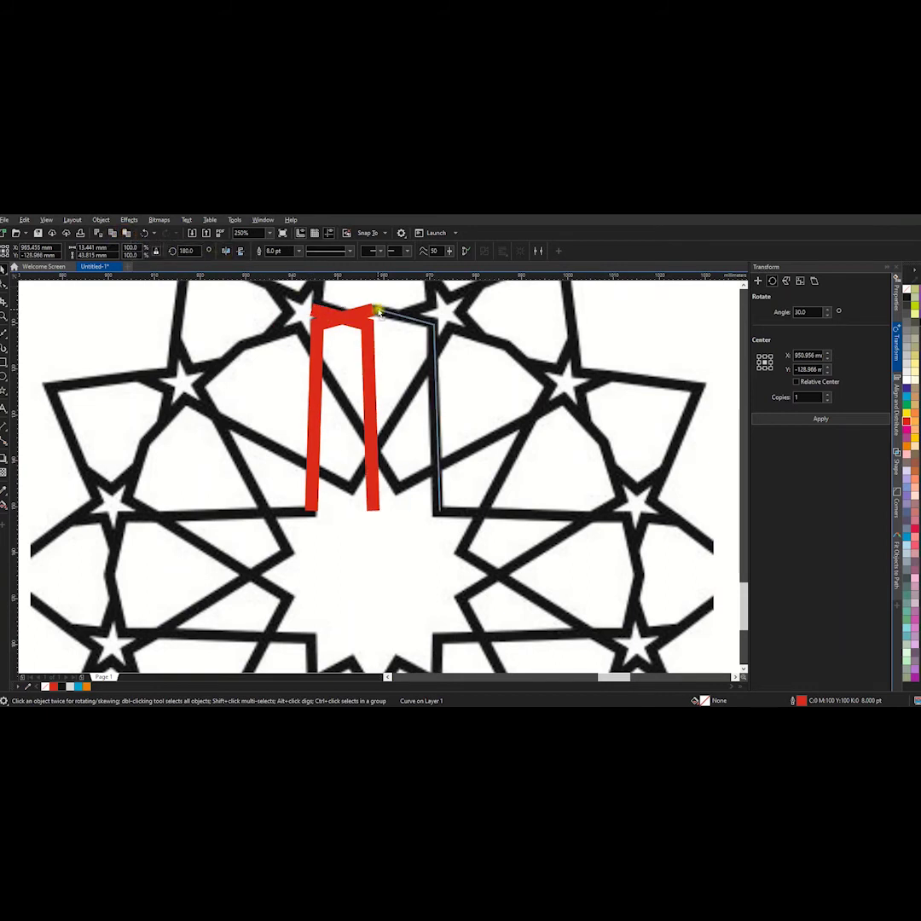
Join the moved mirror copy into one red arch and draw a small centre circle
left_click_drag(373, 313, 435, 312)
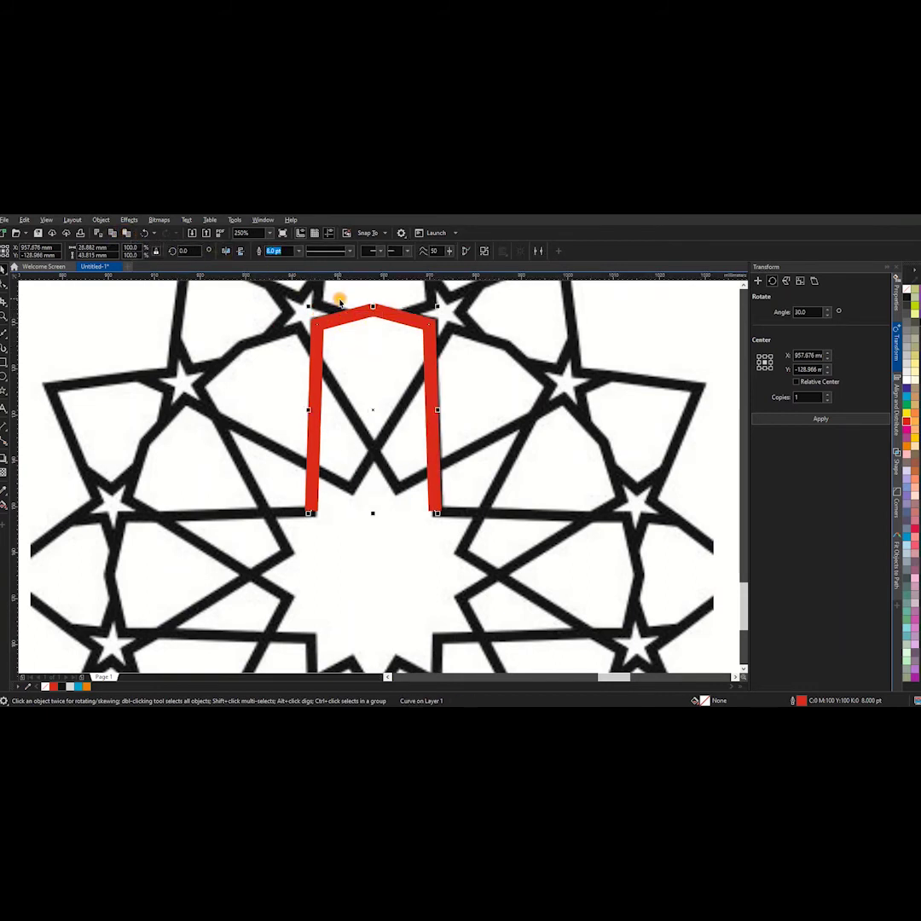
key("F10")
key("ctrl+l")
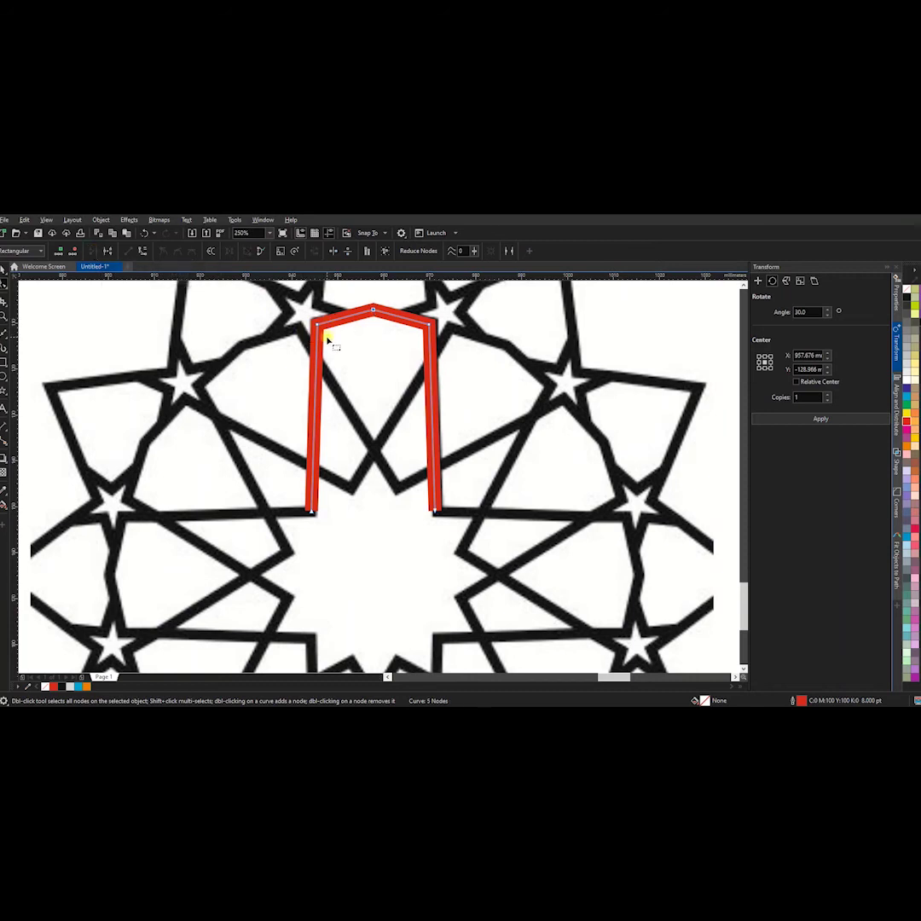
scroll(328, 339, "down", 4)
scroll(345, 360, "up", 2)
key("F7")
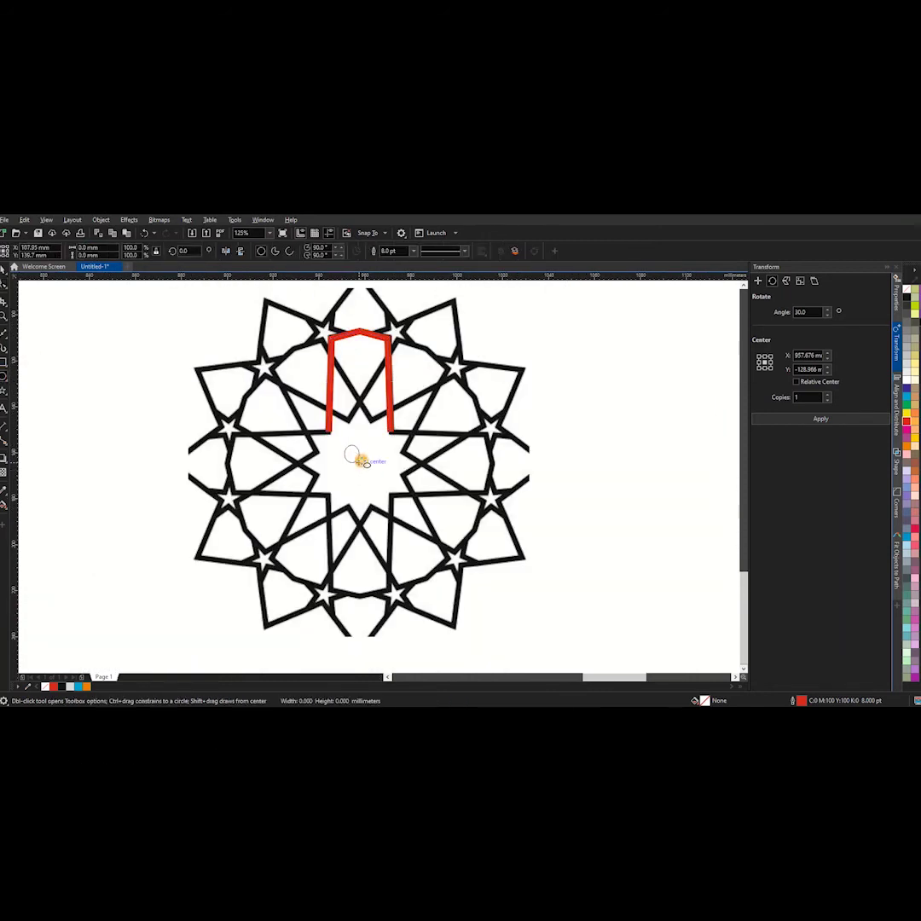
left_click_drag(362, 461, 375, 476)
key("space")
Make 30° rotated copies of the red arch around the centre circle
left_click(331, 359, "shift")
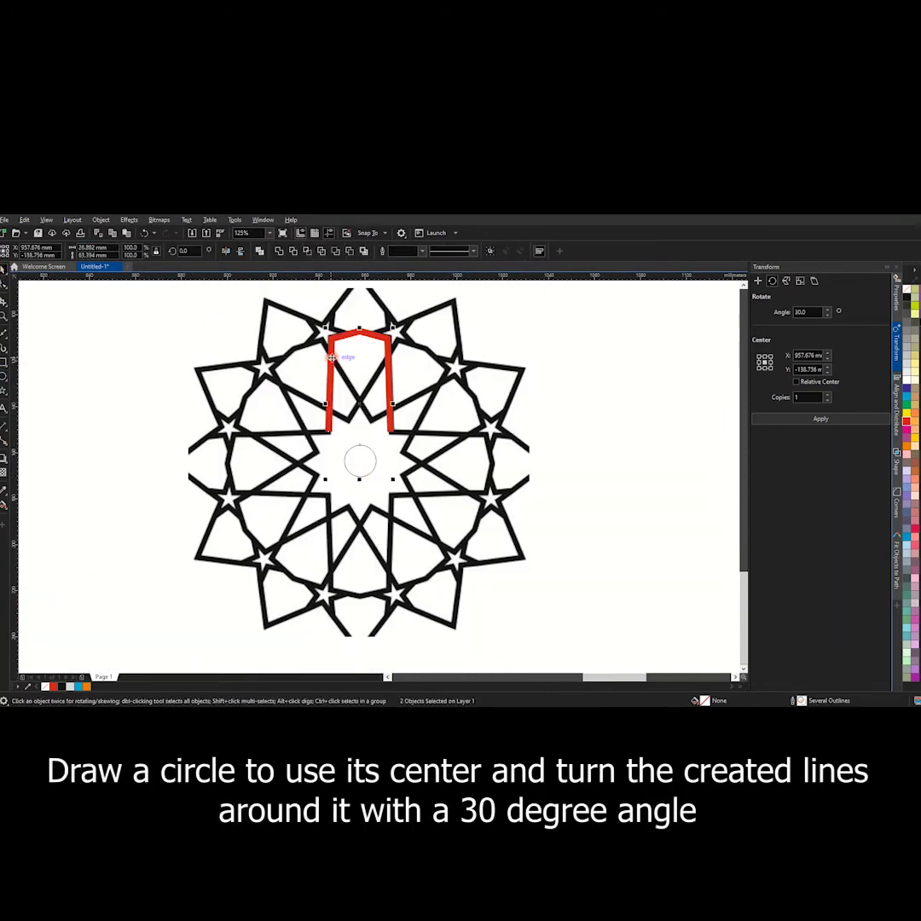
left_click(332, 358)
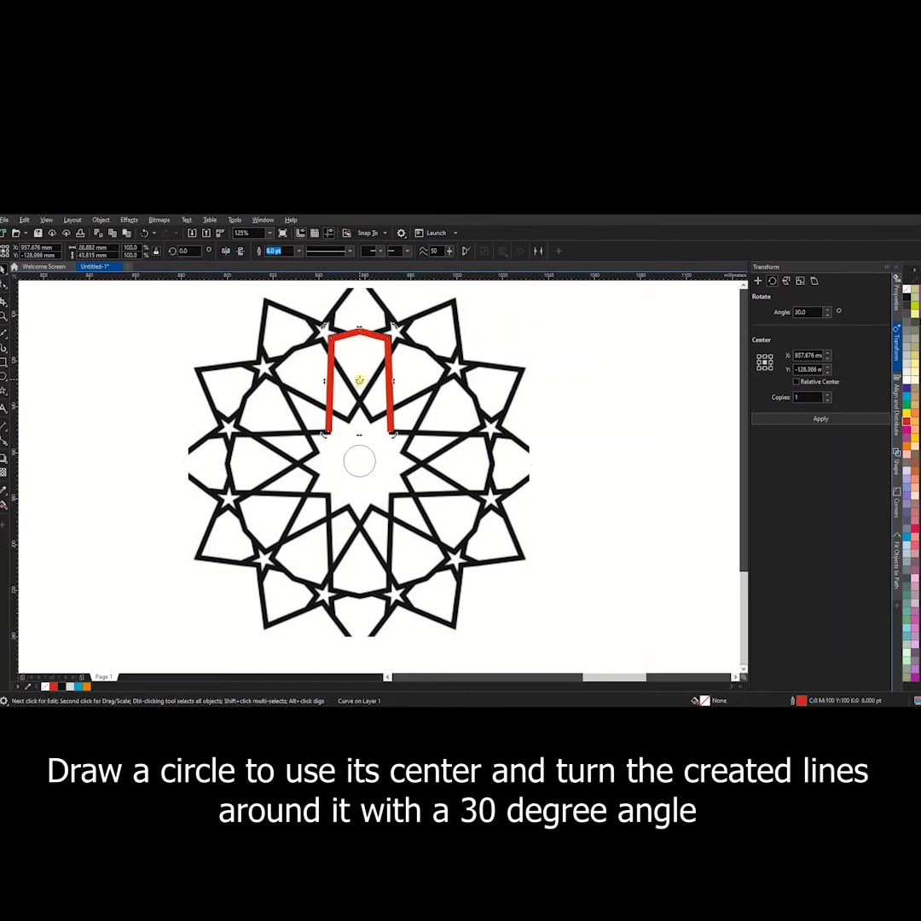
double_click(800, 313)
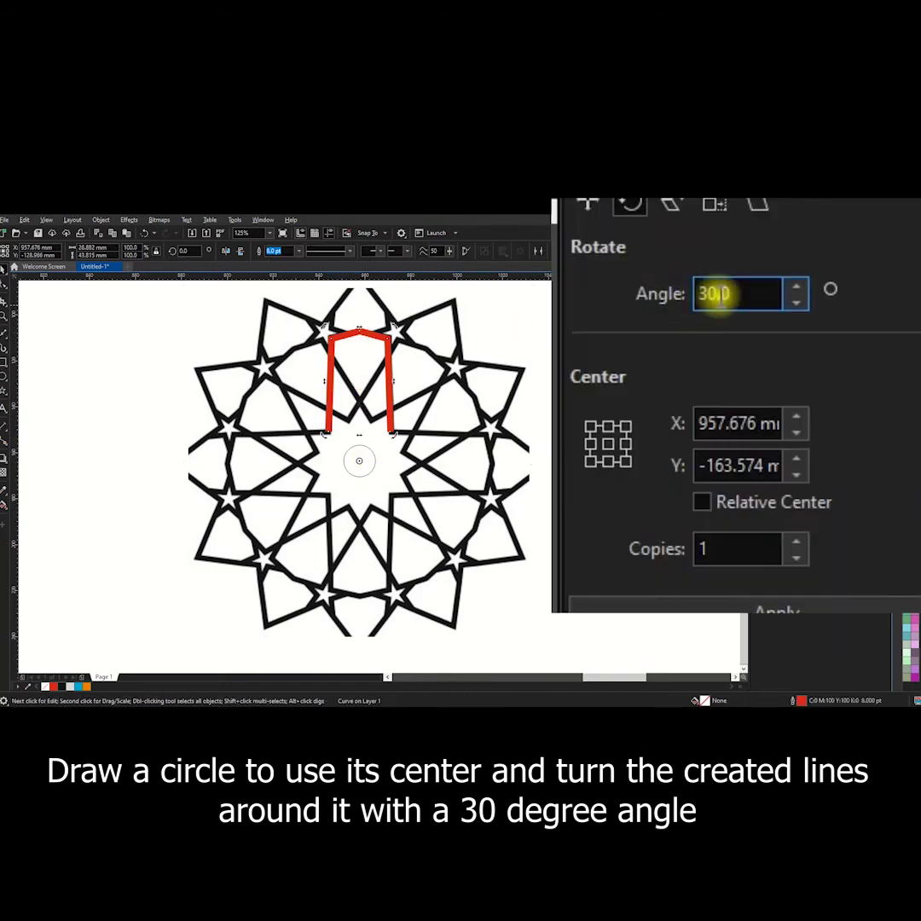
left_click(786, 418)
left_click(671, 608)
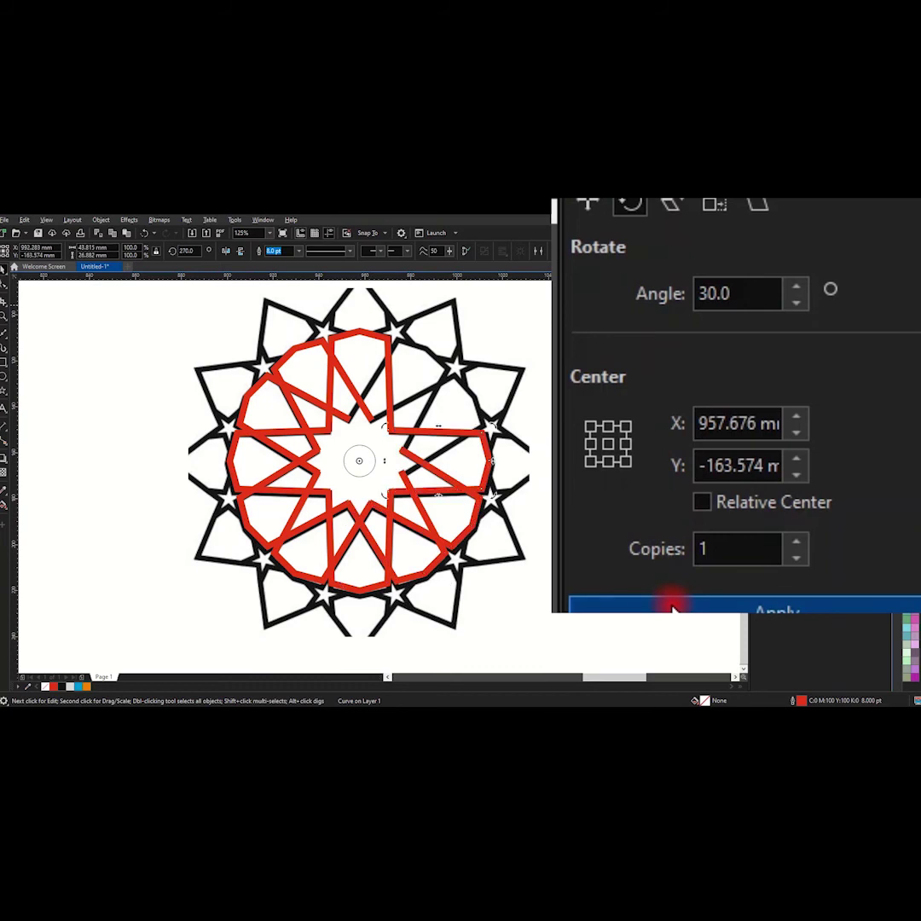
left_click(671, 607)
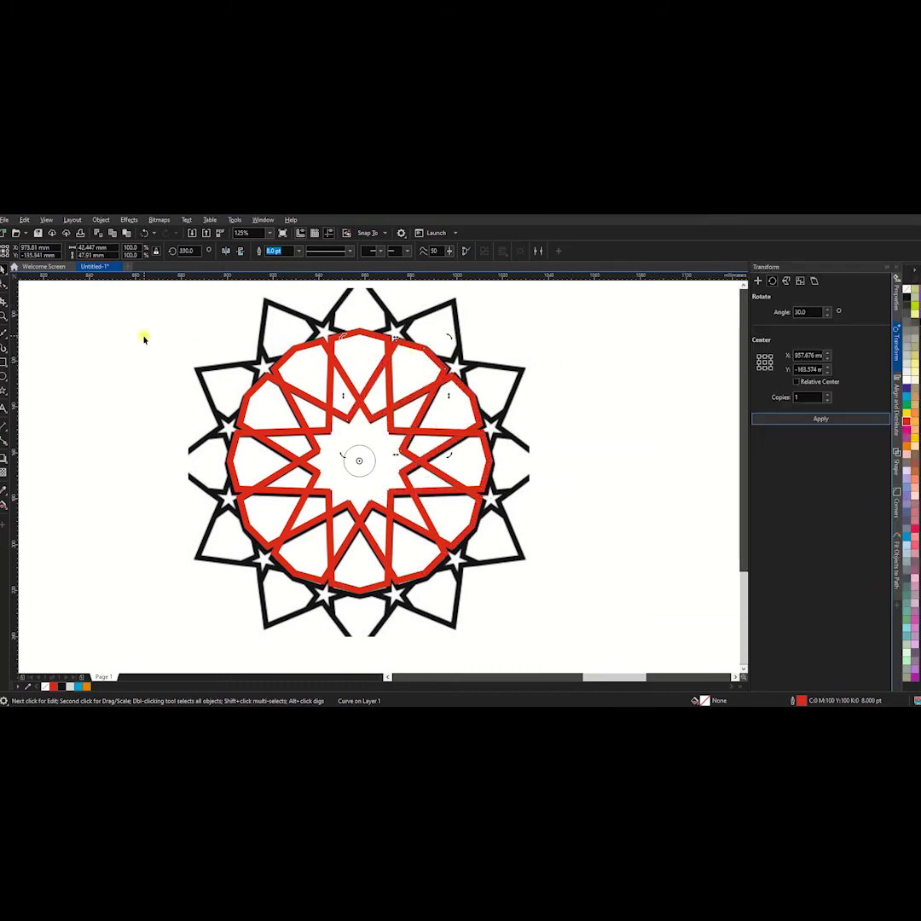
Select the whole red ring, then undo a combine that wrongly included the circle
left_click_drag(116, 313, 410, 474)
left_click_drag(570, 609, 570, 610)
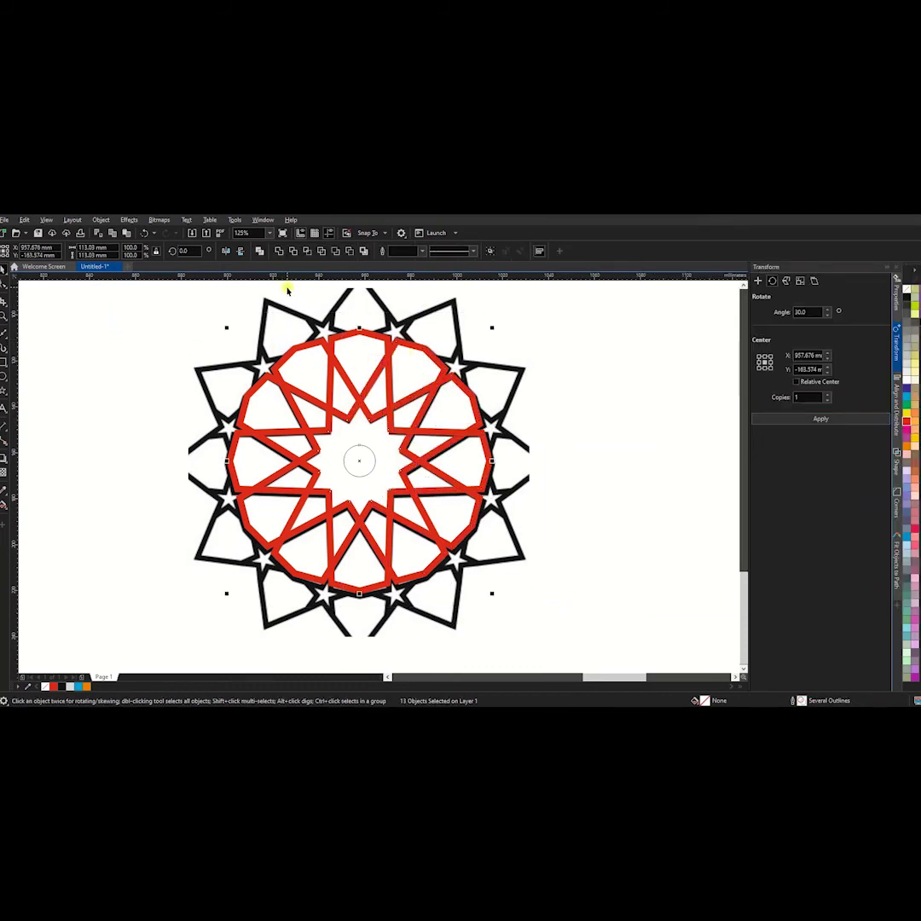
left_click(257, 253)
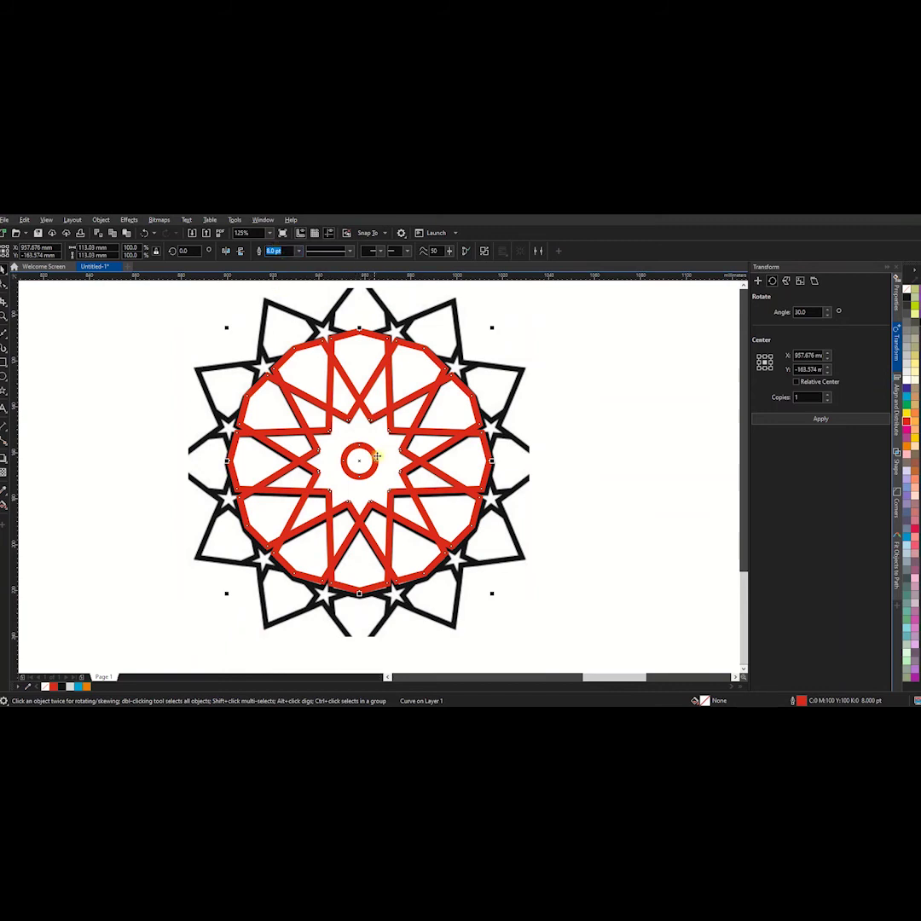
key("ctrl+z")
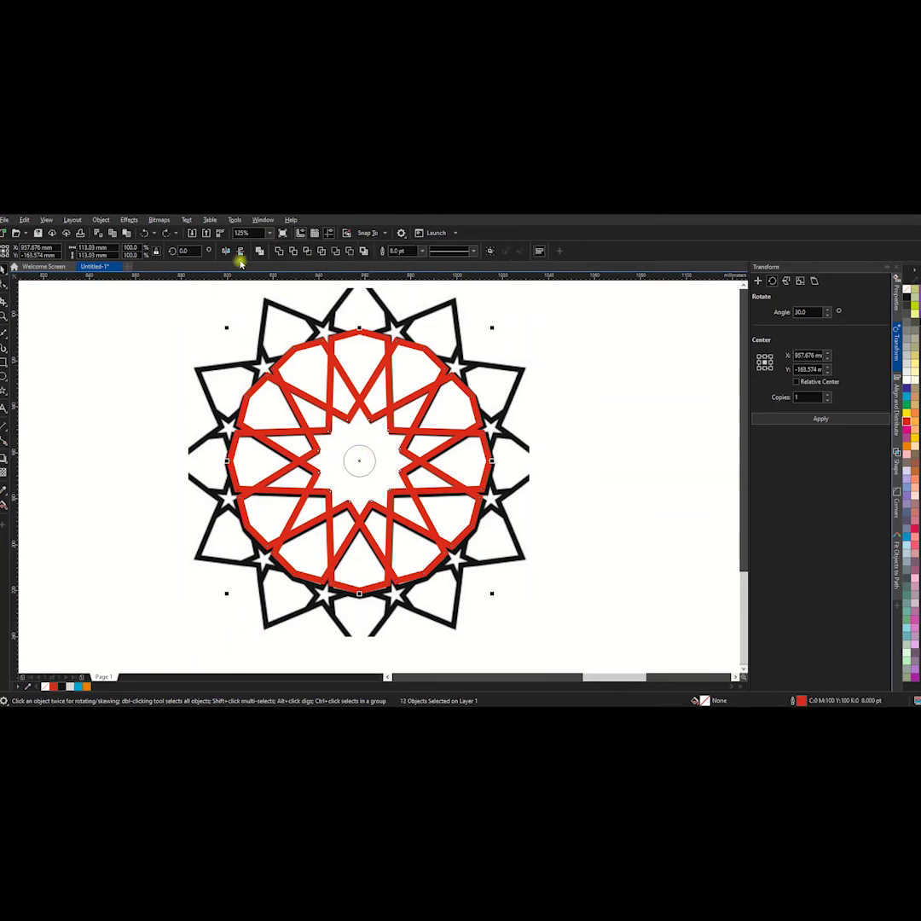
Combine the red arch copies into one curve and join its touching end-node pairs
left_click(257, 252)
key("F10")
scroll(370, 443, "up", 3)
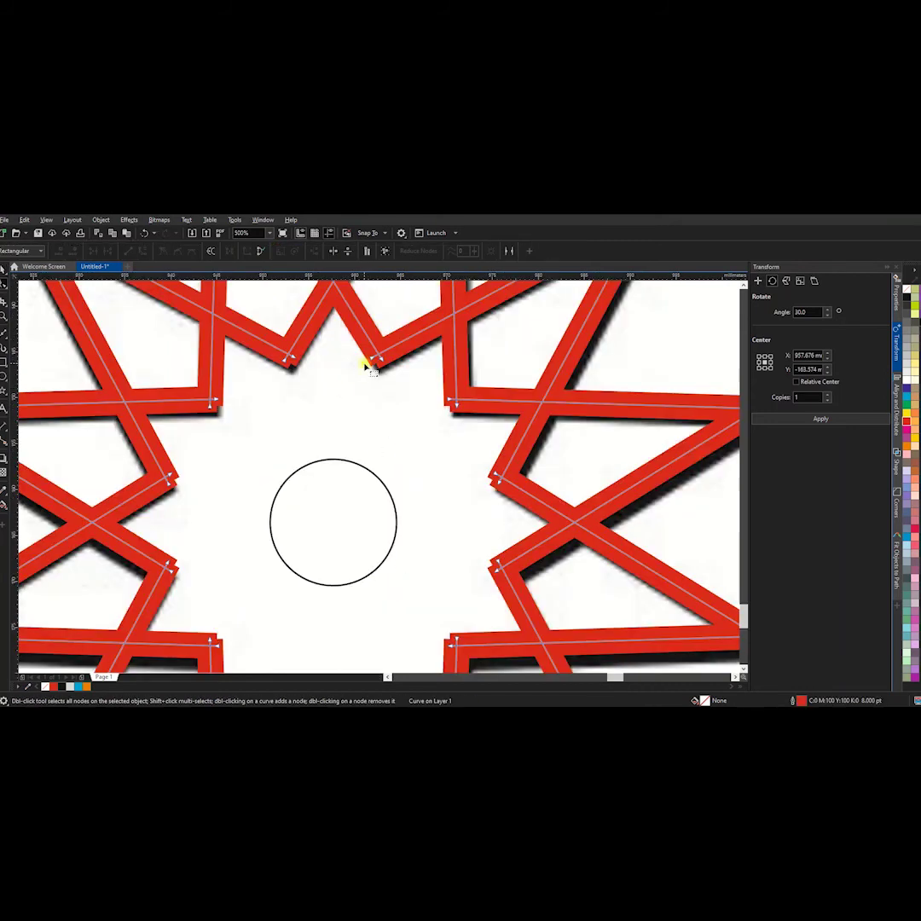
key("ctrl+a")
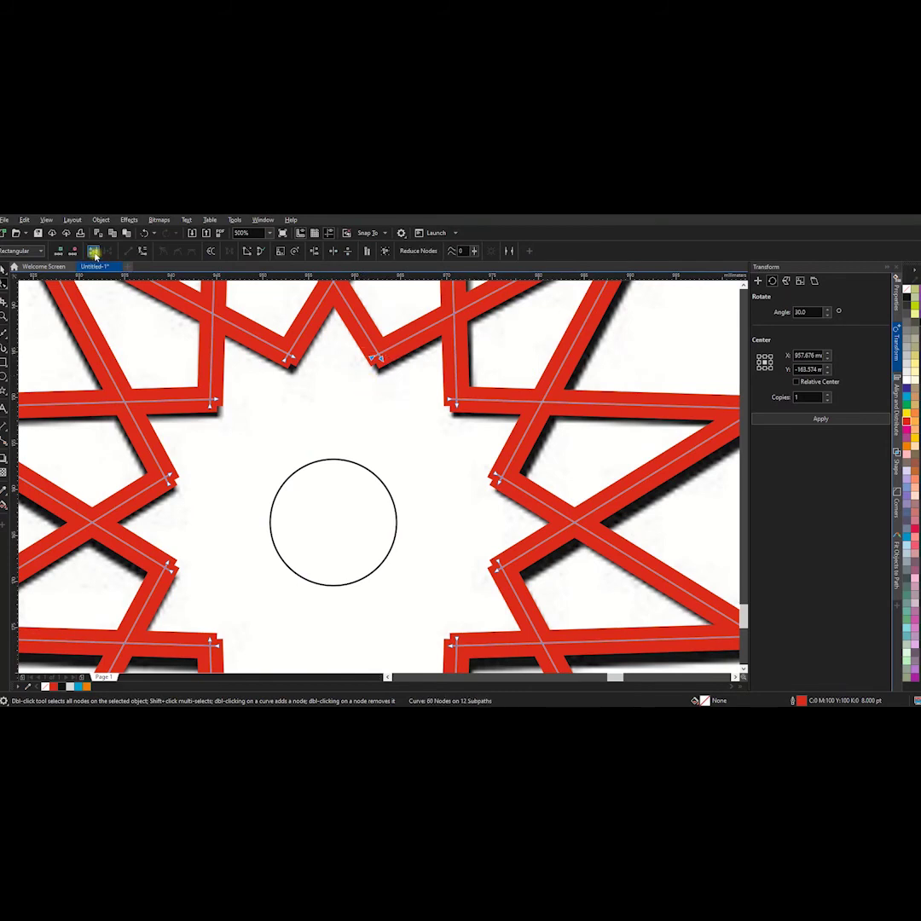
scroll(313, 424, "down", 3)
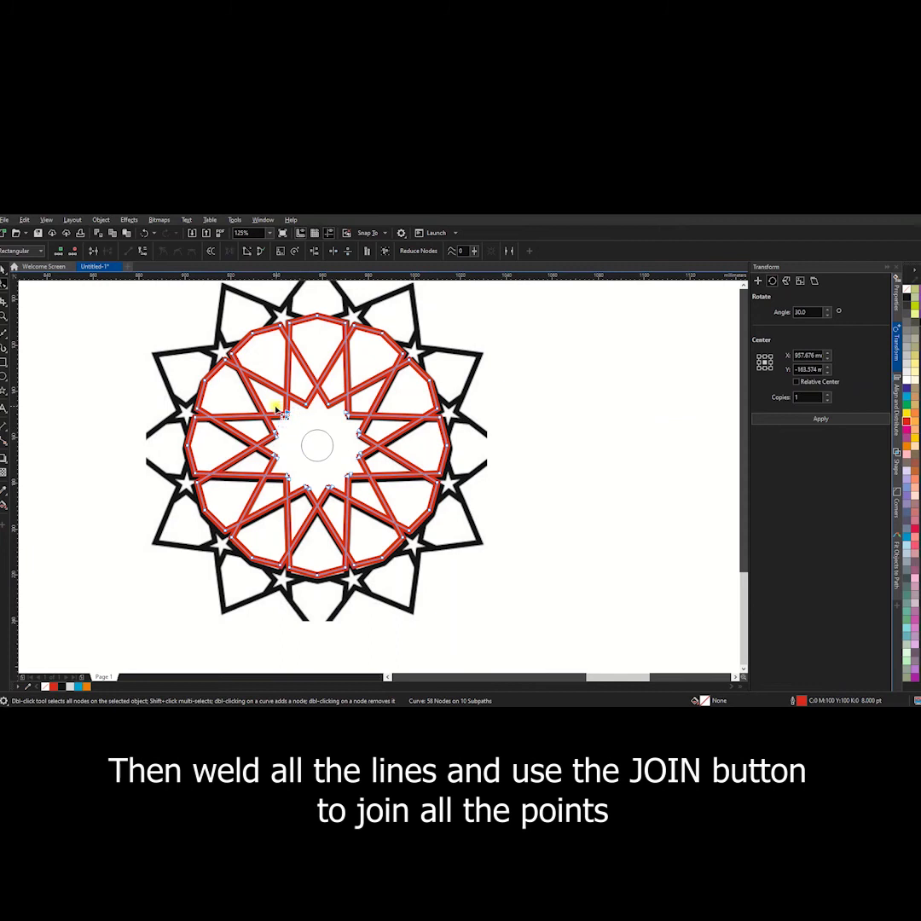
mouse_move(286, 416)
left_mouse_down()
mouse_move(271, 441)
mouse_move(304, 493)
left_mouse_up()
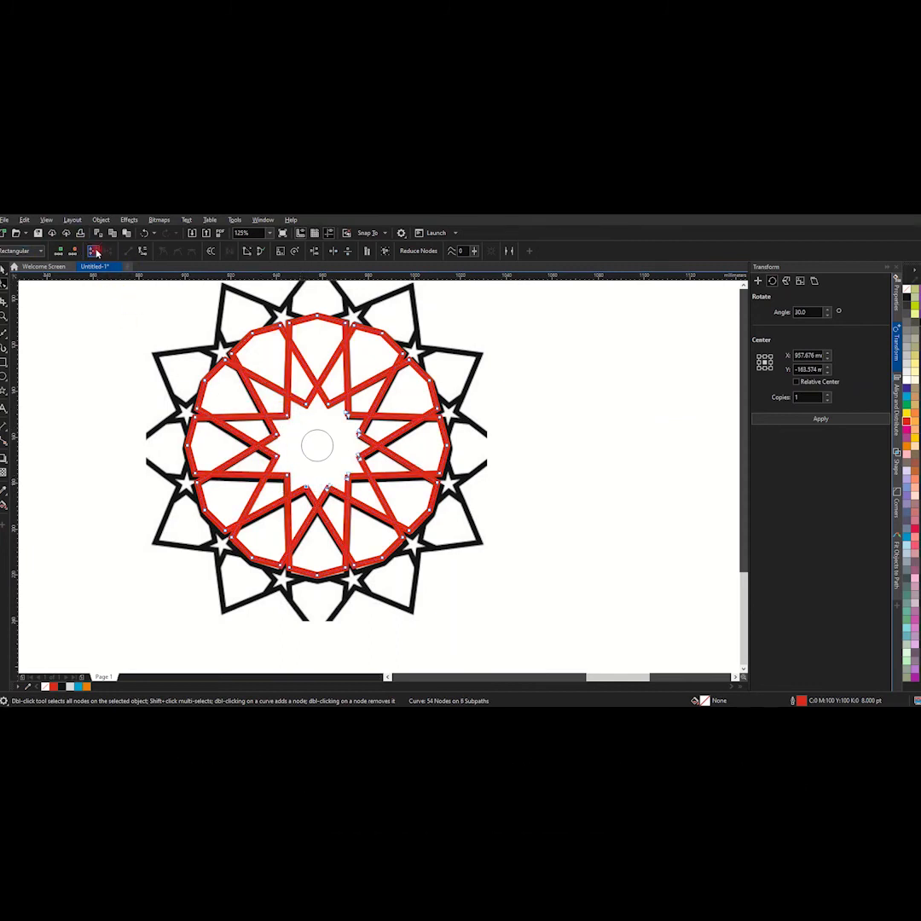
left_click(98, 252)
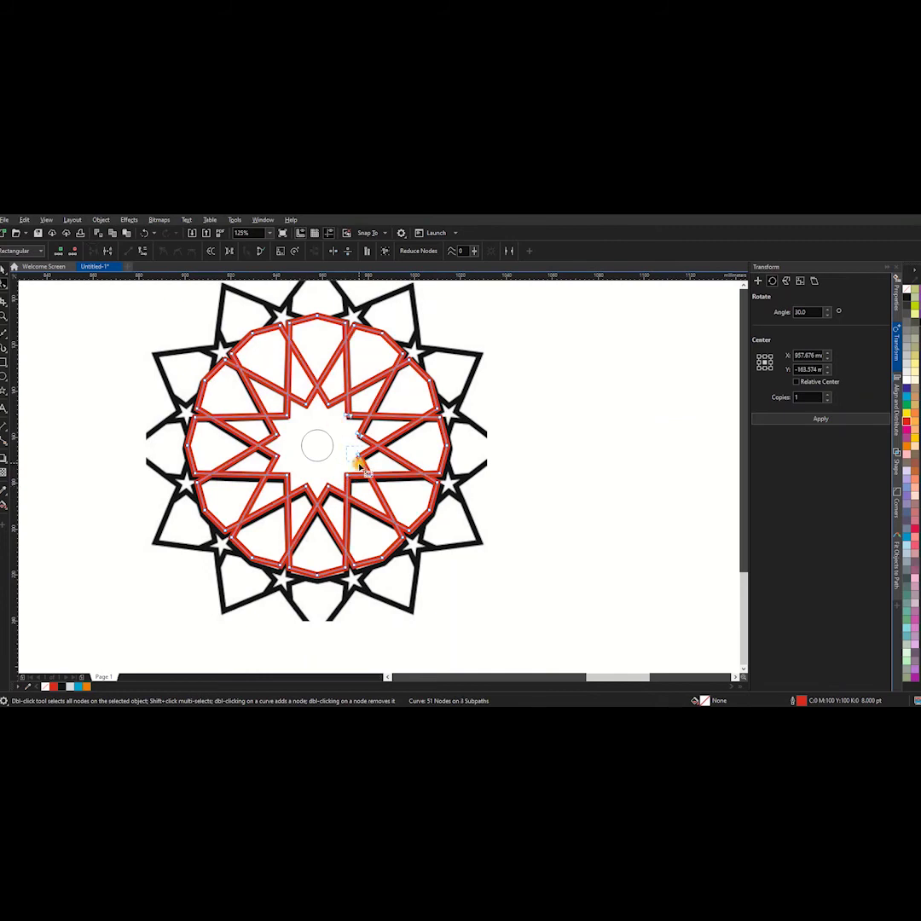
left_click(93, 251)
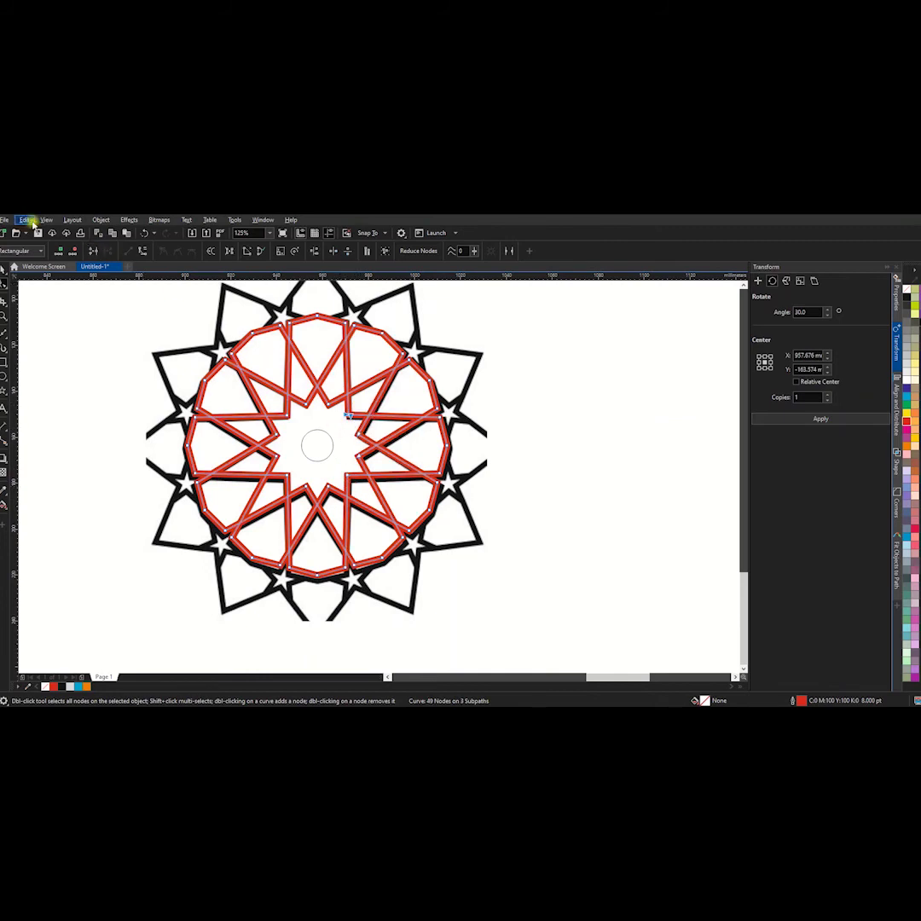
key("space")
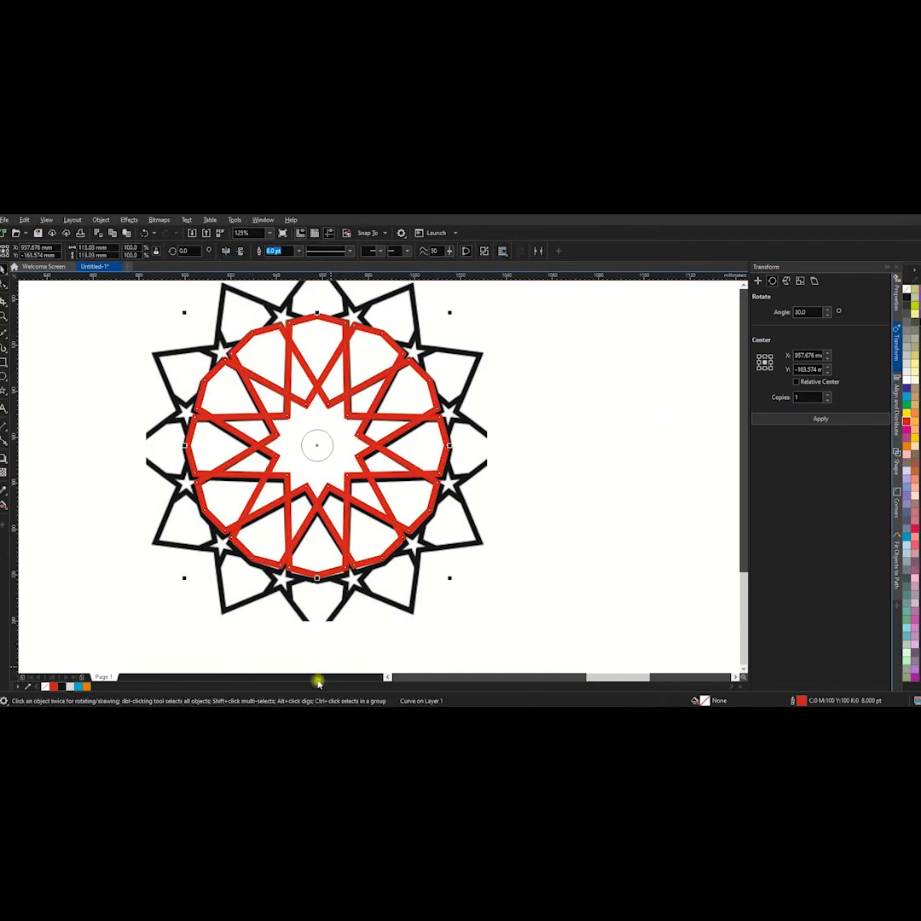
scroll(309, 442, "down", 2)
scroll(317, 401, "up", 3)
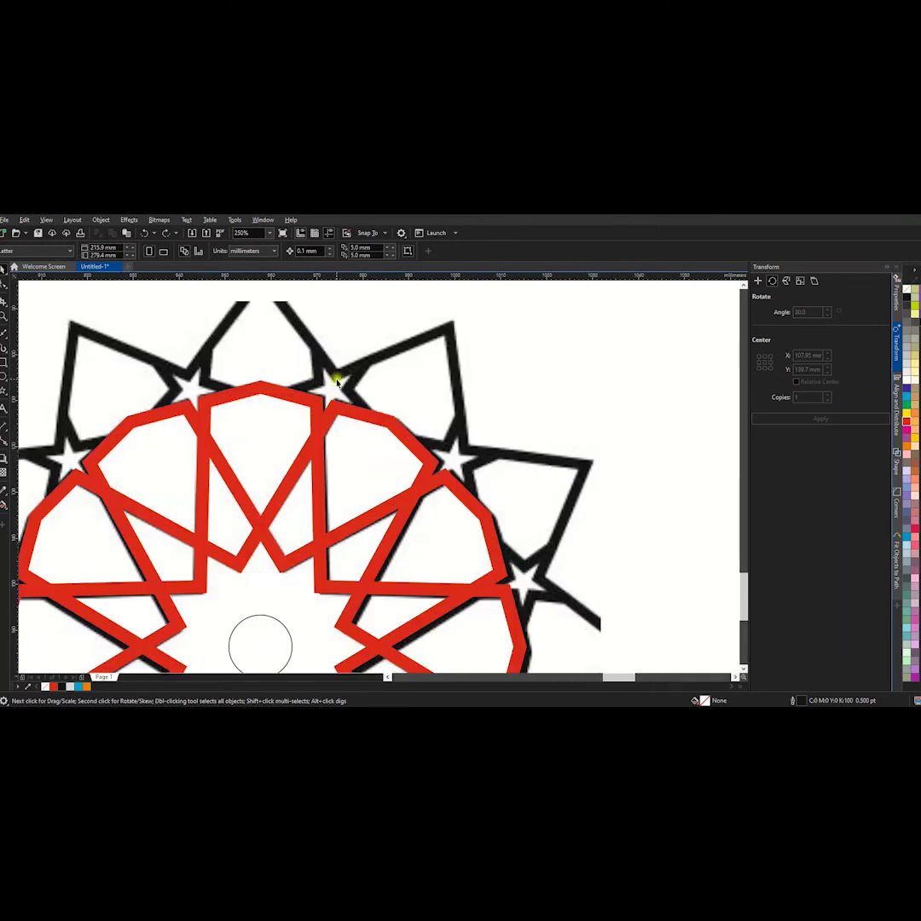
scroll(337, 381, "down", 3)
Rotate the star pattern, red ring and centre circle together by 15 degrees
left_click_drag(407, 525, 406, 522)
left_click(184, 251)
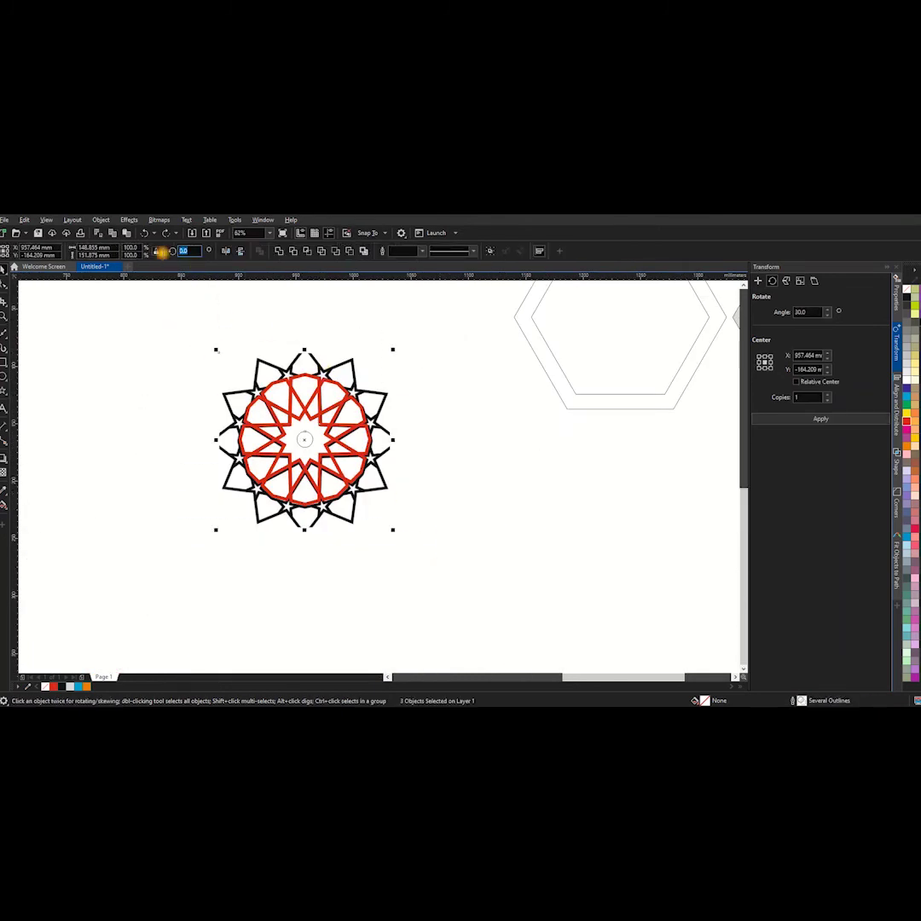
type("15")
key("Return")
scroll(270, 345, "up", 3)
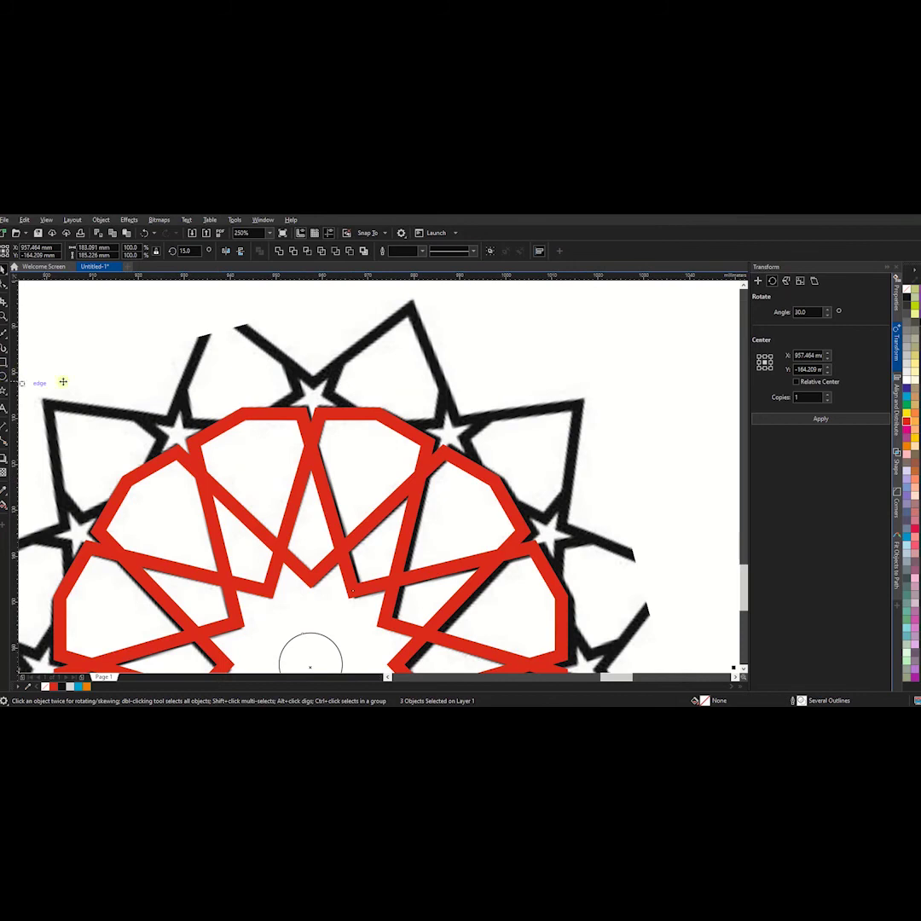
Thin the red curve's outline to 6 pt
left_click(251, 418)
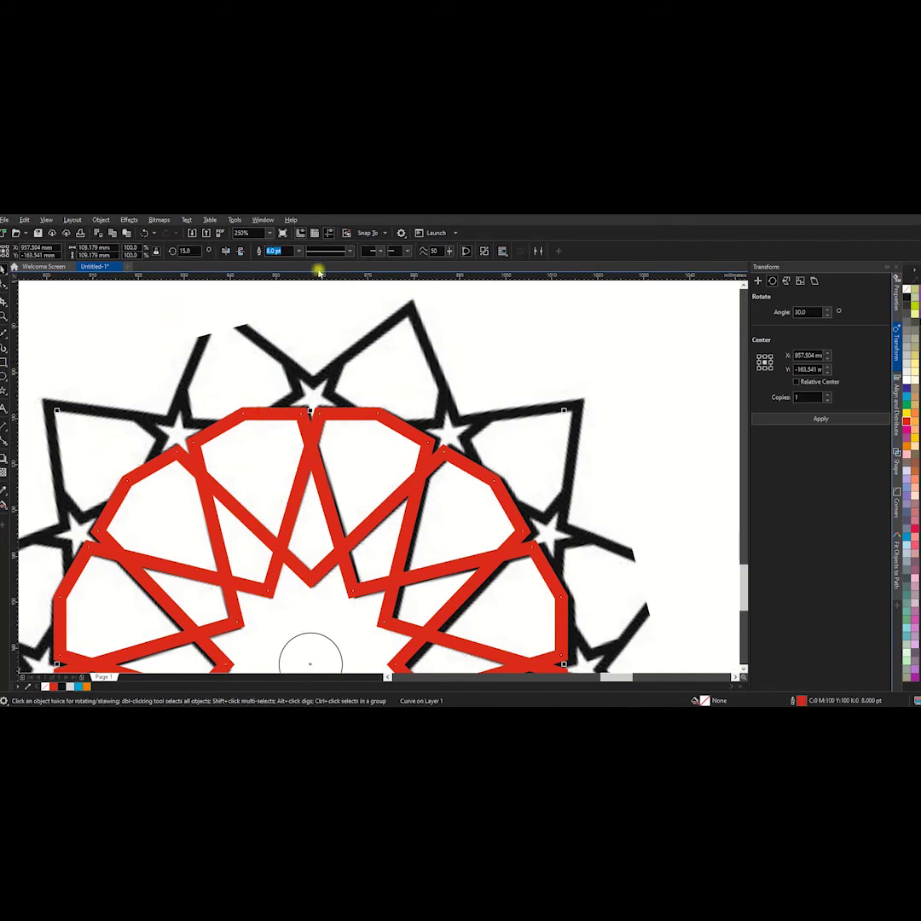
left_click(279, 251)
type("6")
key("Return")
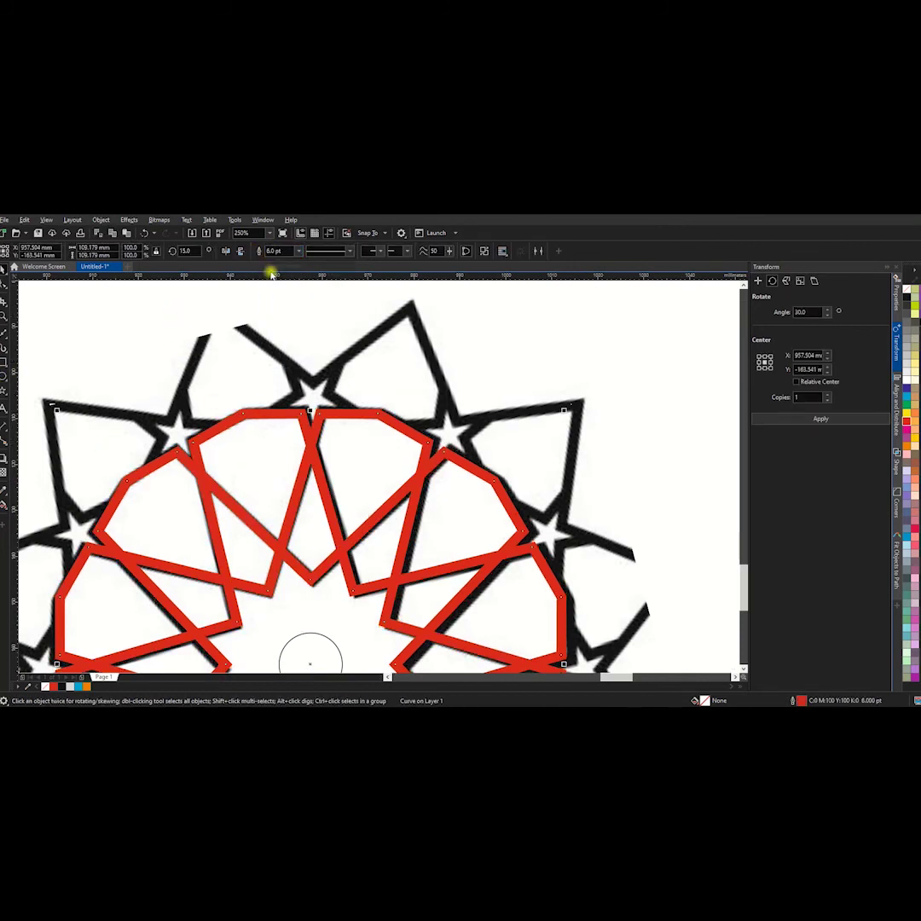
Draw a five-pointed star with a 6 pt outline on the red ring's top point
left_click(4, 408)
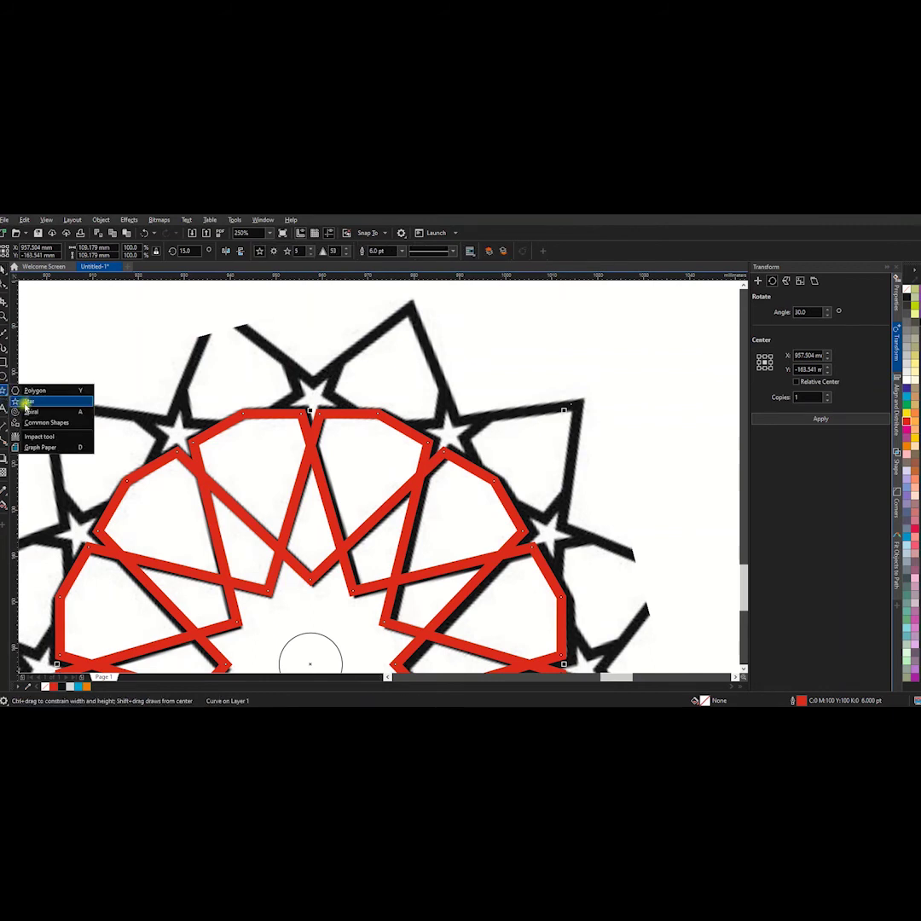
left_click(43, 407)
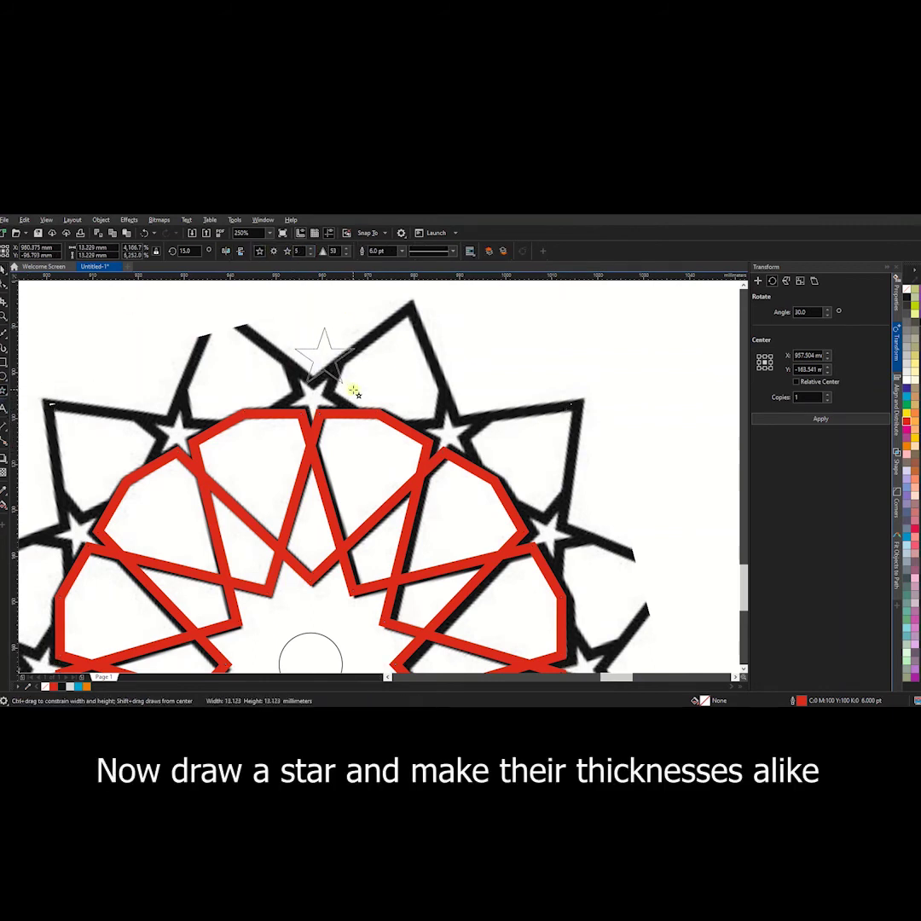
left_click_drag(292, 324, 380, 409)
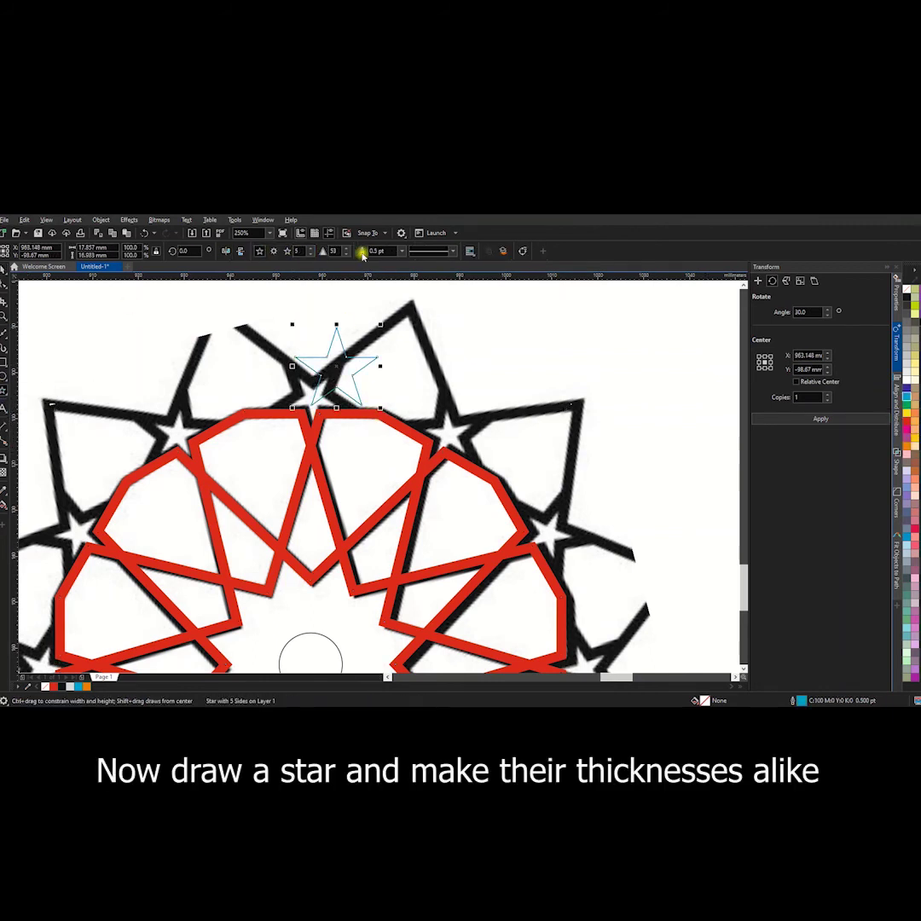
left_click(402, 250)
left_click(384, 290)
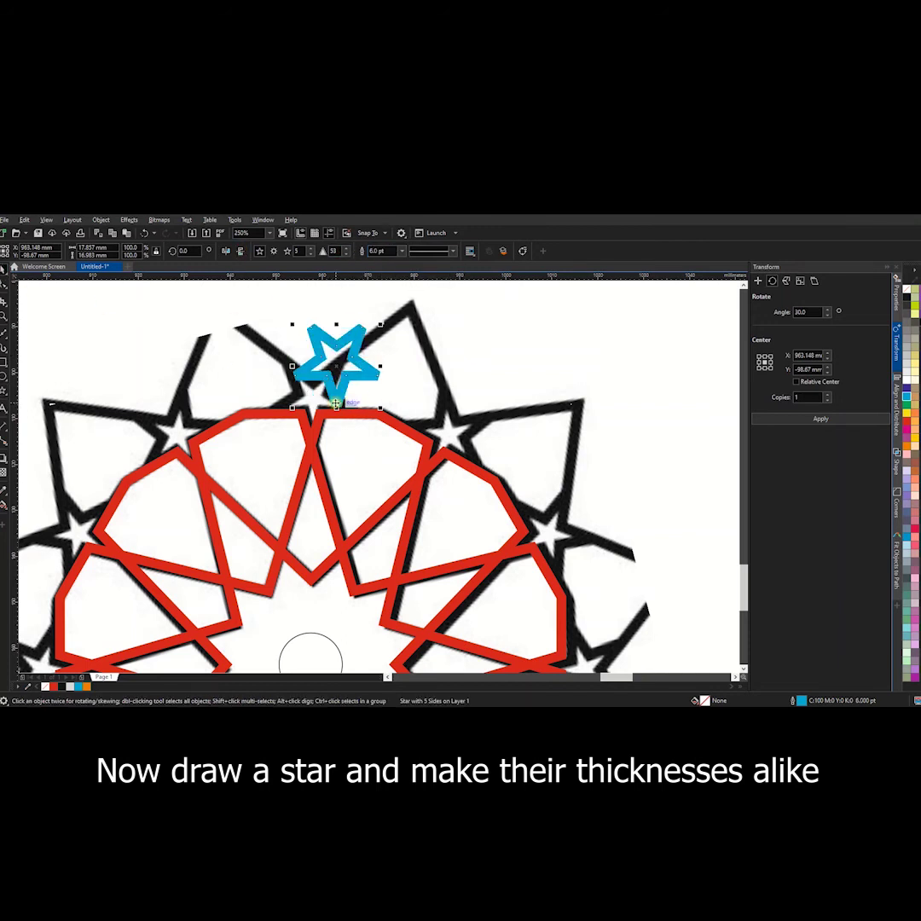
key("space")
left_click_drag(336, 404, 310, 444)
scroll(312, 423, "up", 1)
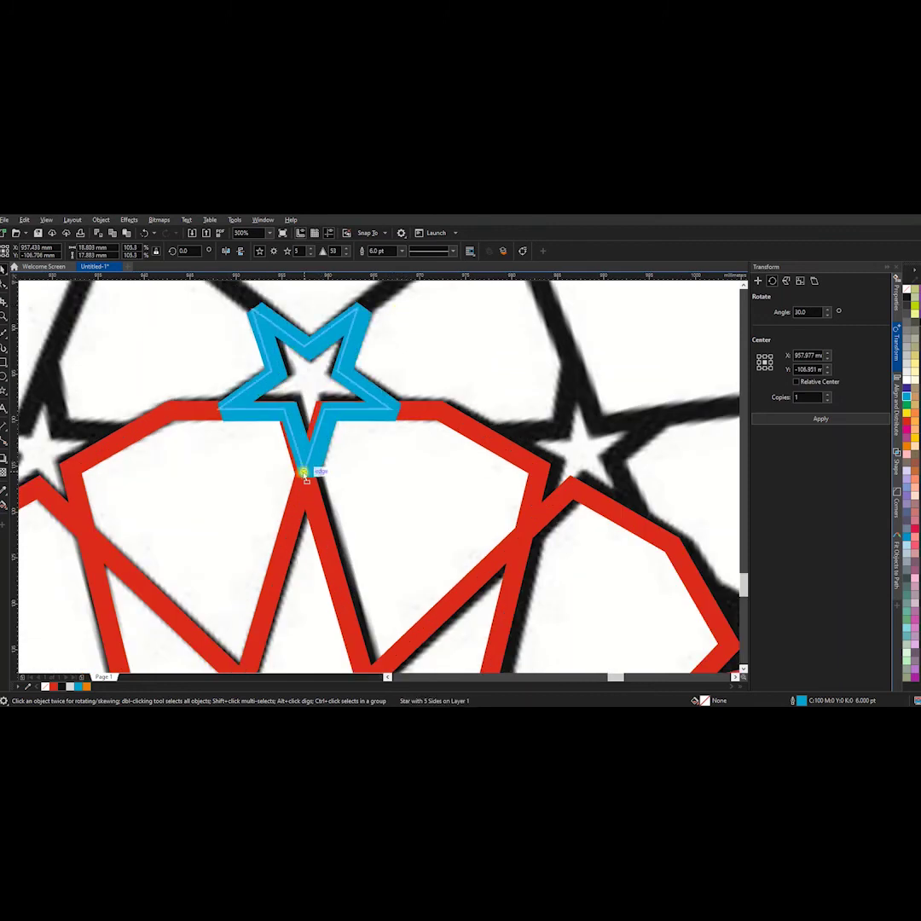
left_click_drag(308, 473, 304, 473)
Convert the star to curves and delete its lower nodes
right_click(292, 341)
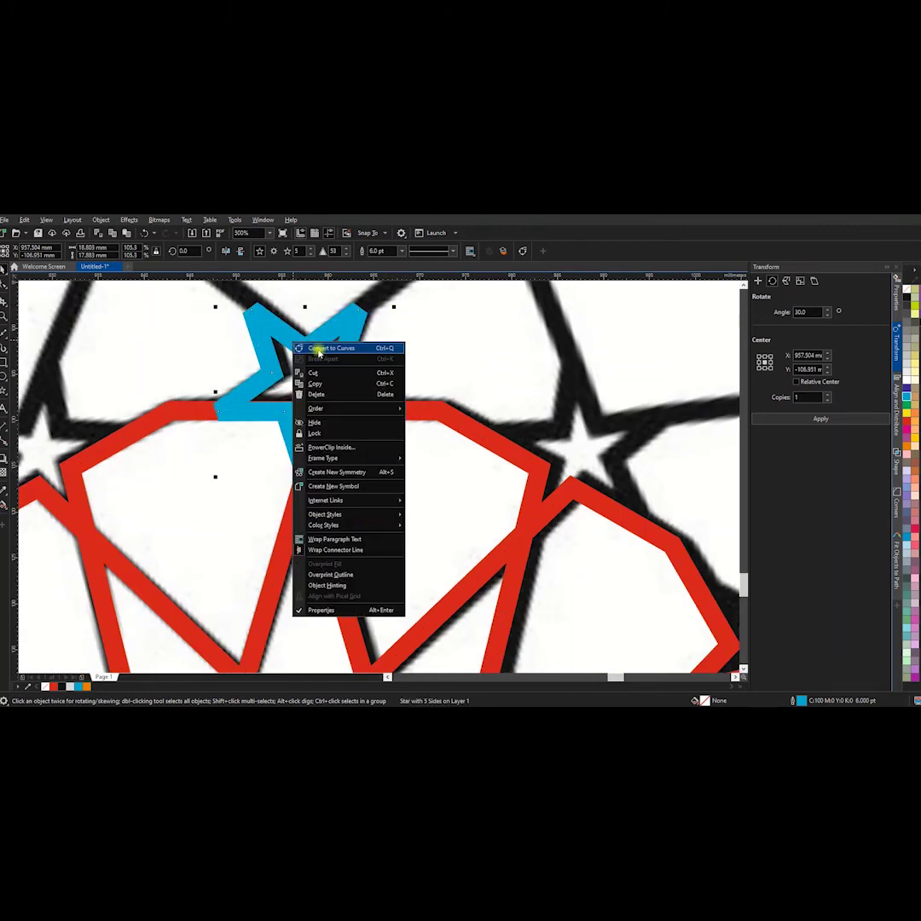
left_click(341, 350)
key("F10")
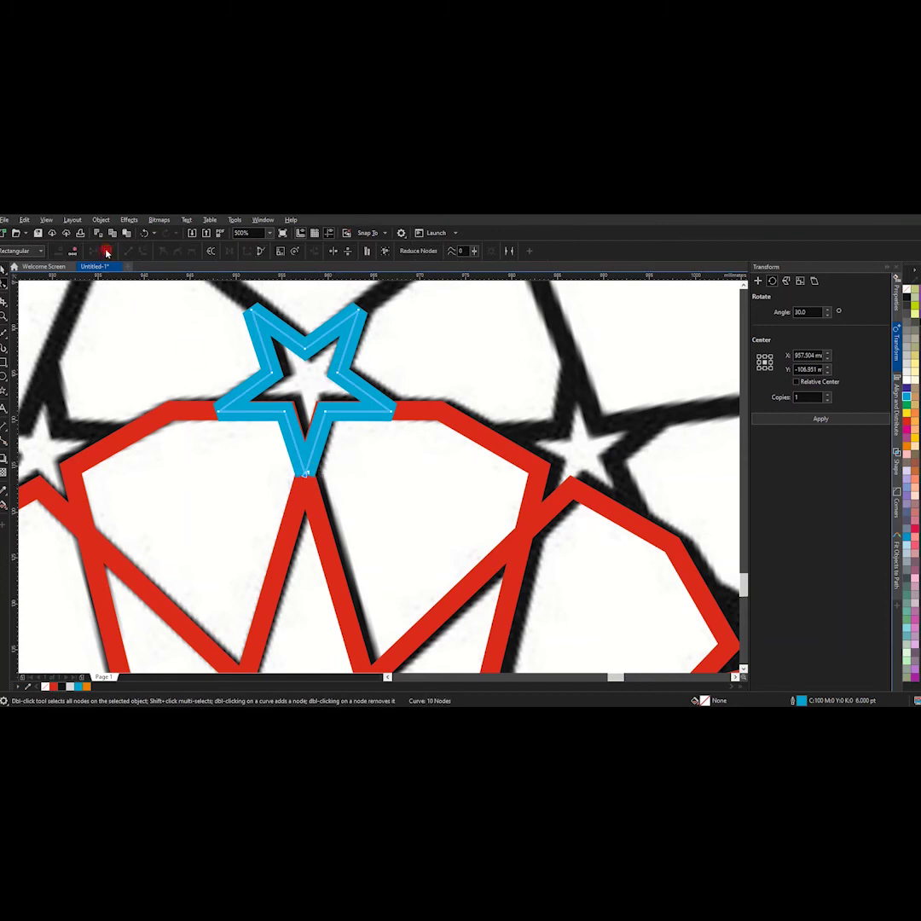
double_click(339, 428)
double_click(281, 431)
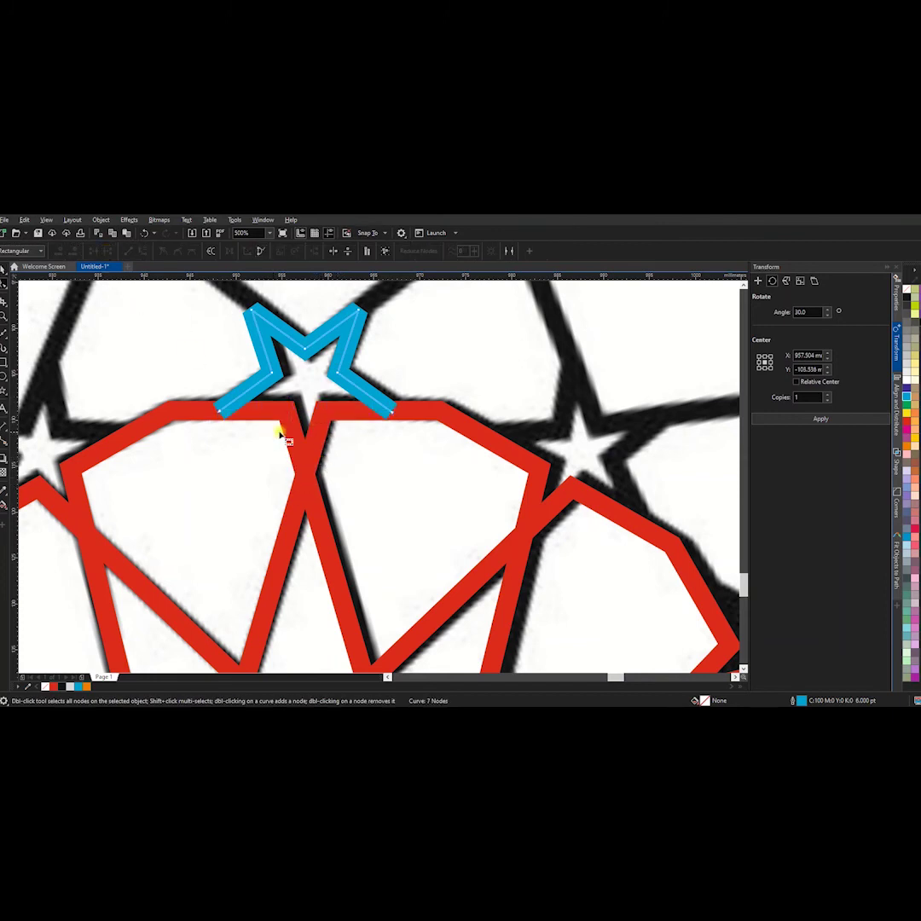
scroll(282, 432, "down", 2)
Repeat the trimmed star at 30° steps around the red ring, then select all pieces
left_click(3, 272)
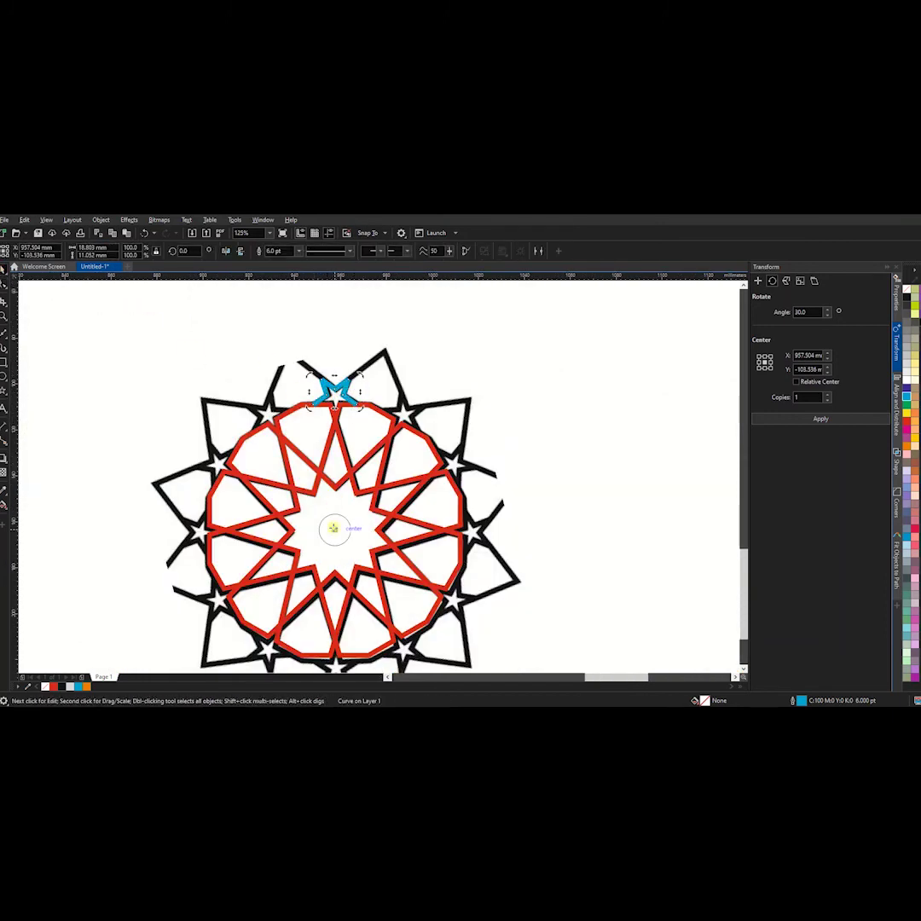
left_click(792, 416)
left_click(793, 417)
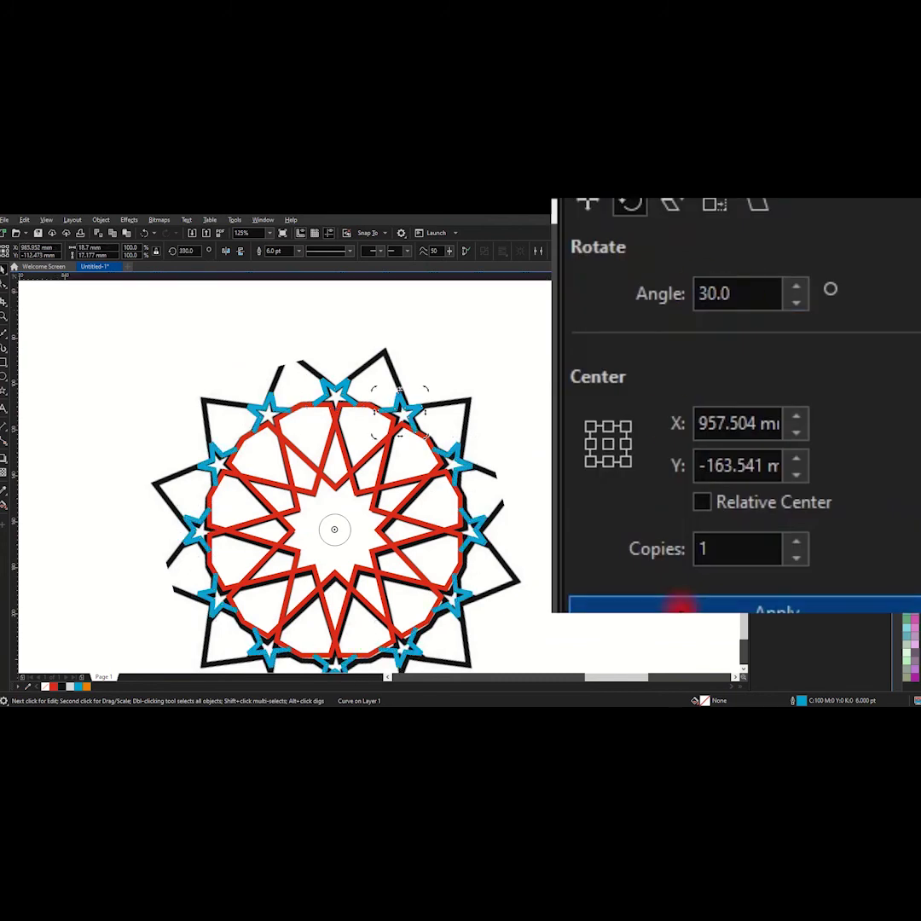
scroll(385, 354, "down", 2)
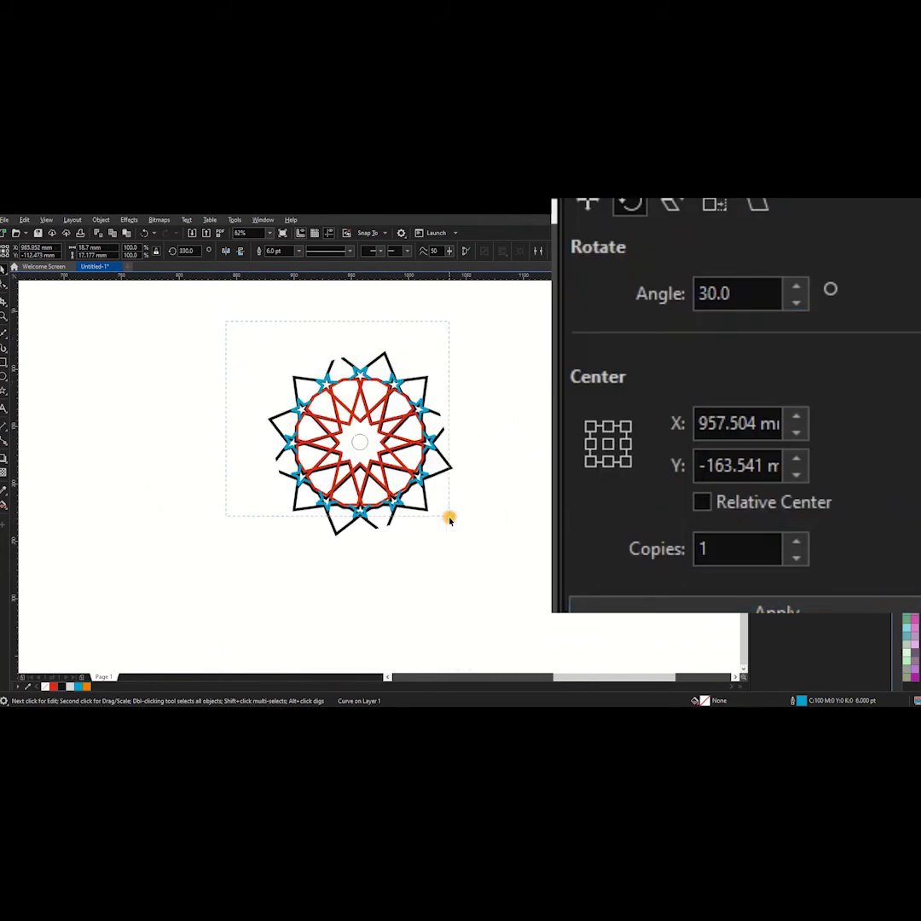
key("ctrl+a")
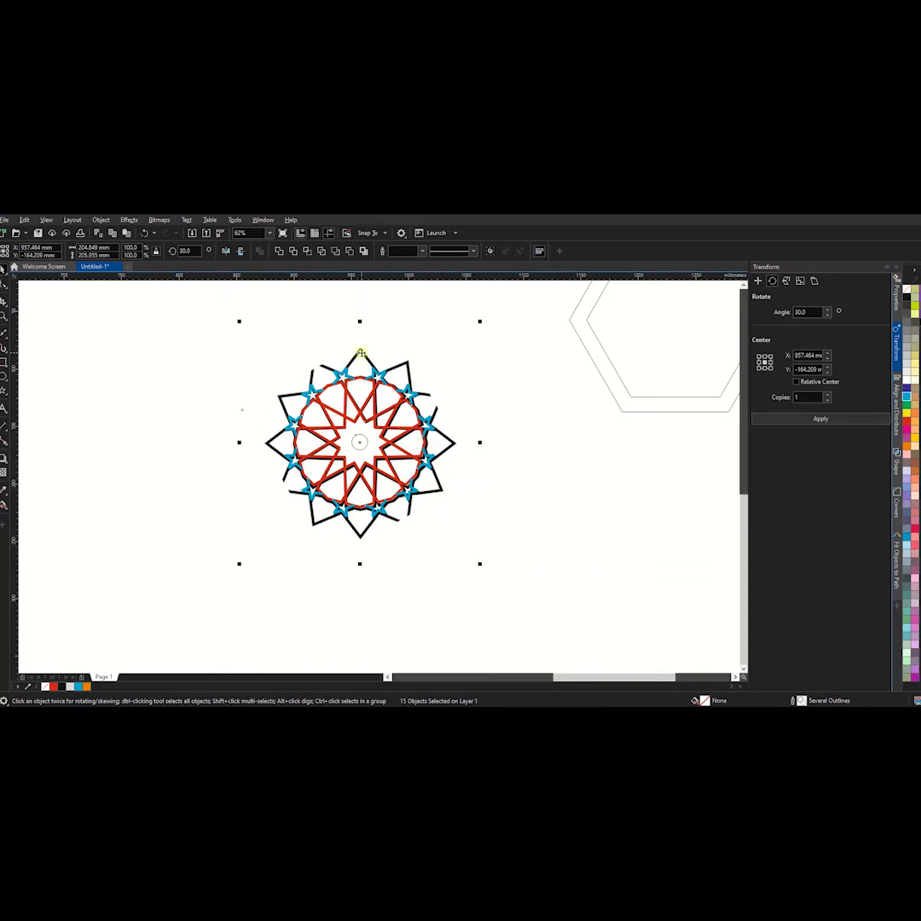
scroll(364, 385, "up", 1)
scroll(361, 389, "up", 1)
Draw a peak line above the top stars and give it an orange outline
left_click(5, 334)
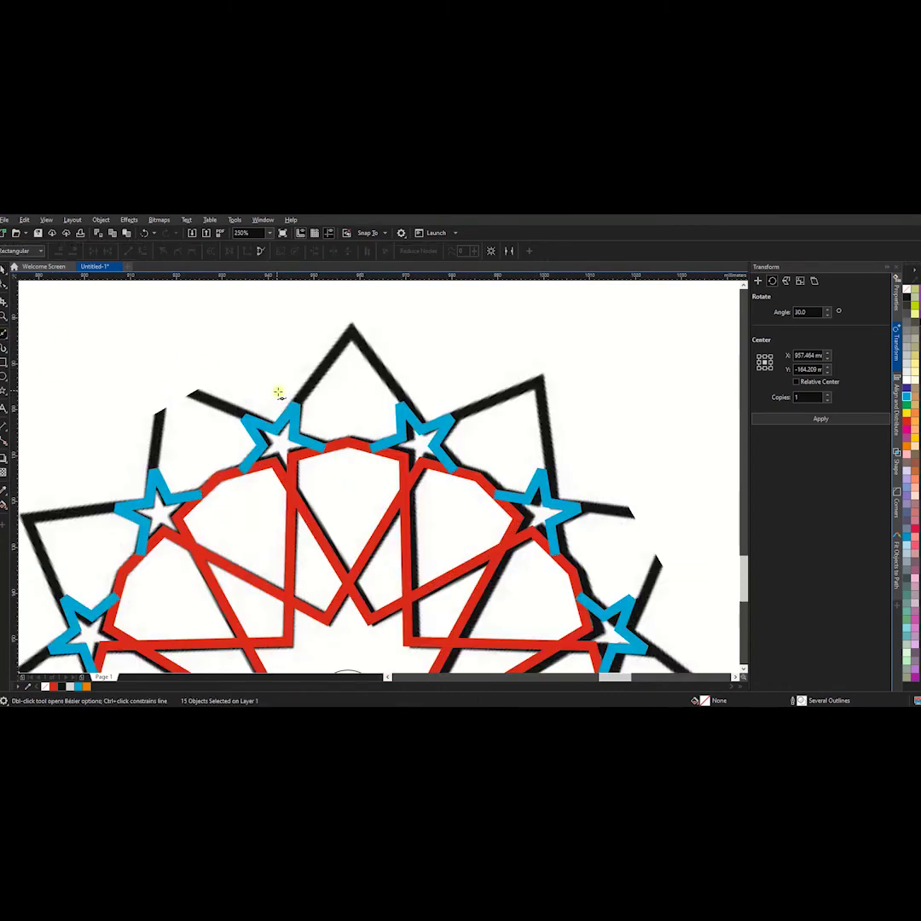
left_click(297, 407)
key("space")
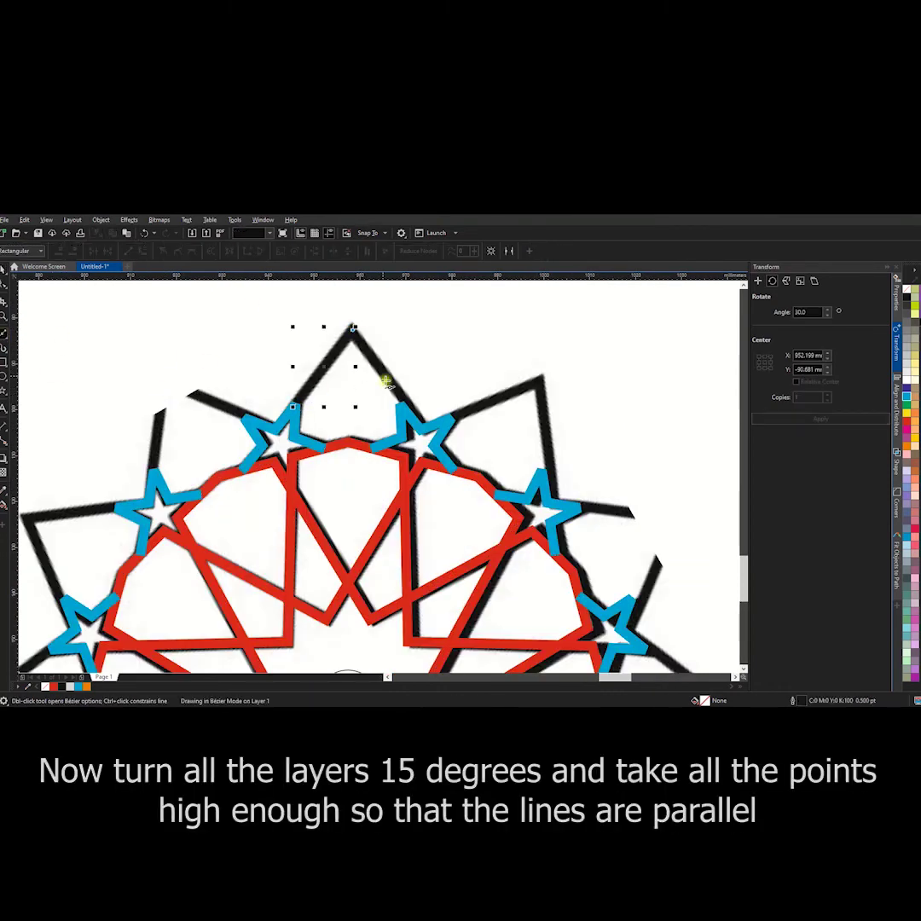
left_click(351, 330)
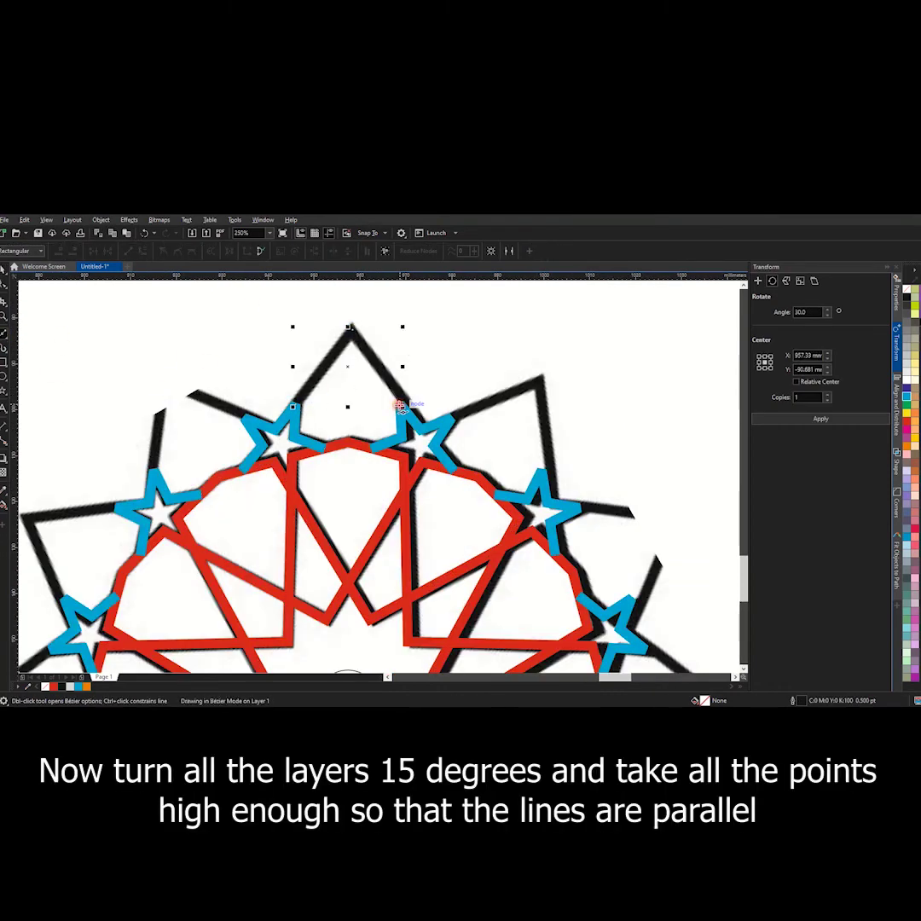
right_click(907, 426)
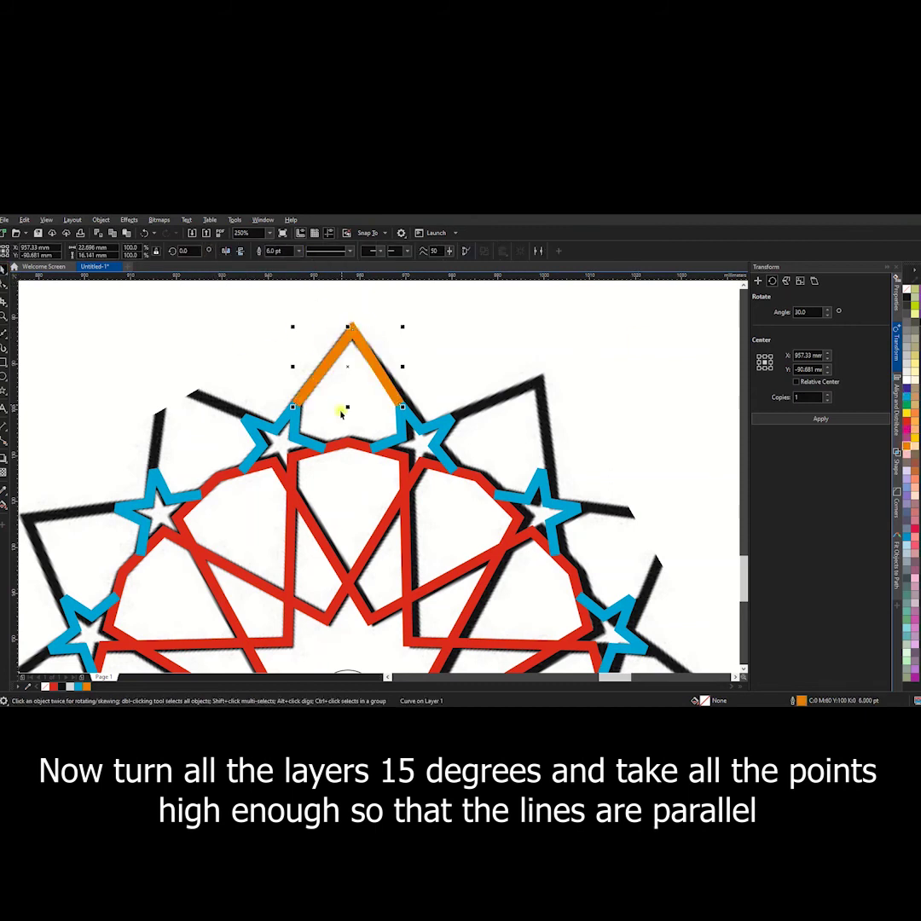
Repeat the orange peak around the pattern centre as rotated copies
key("F10")
left_click_drag(349, 327, 350, 440)
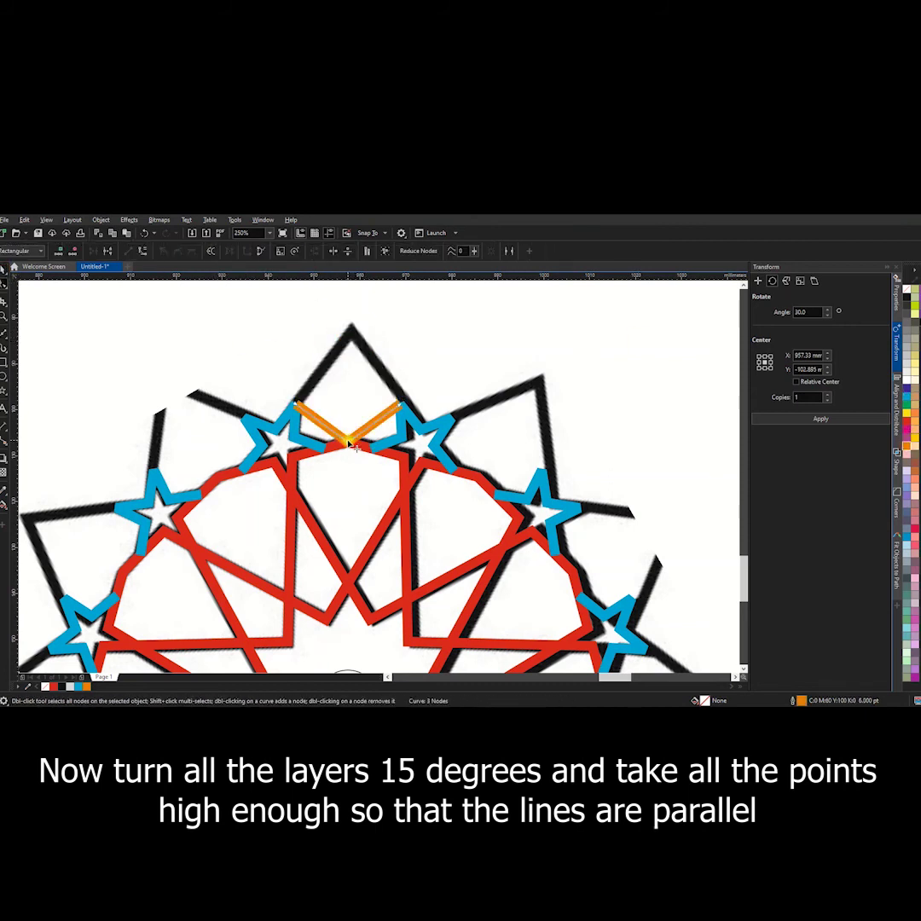
key("ctrl+z")
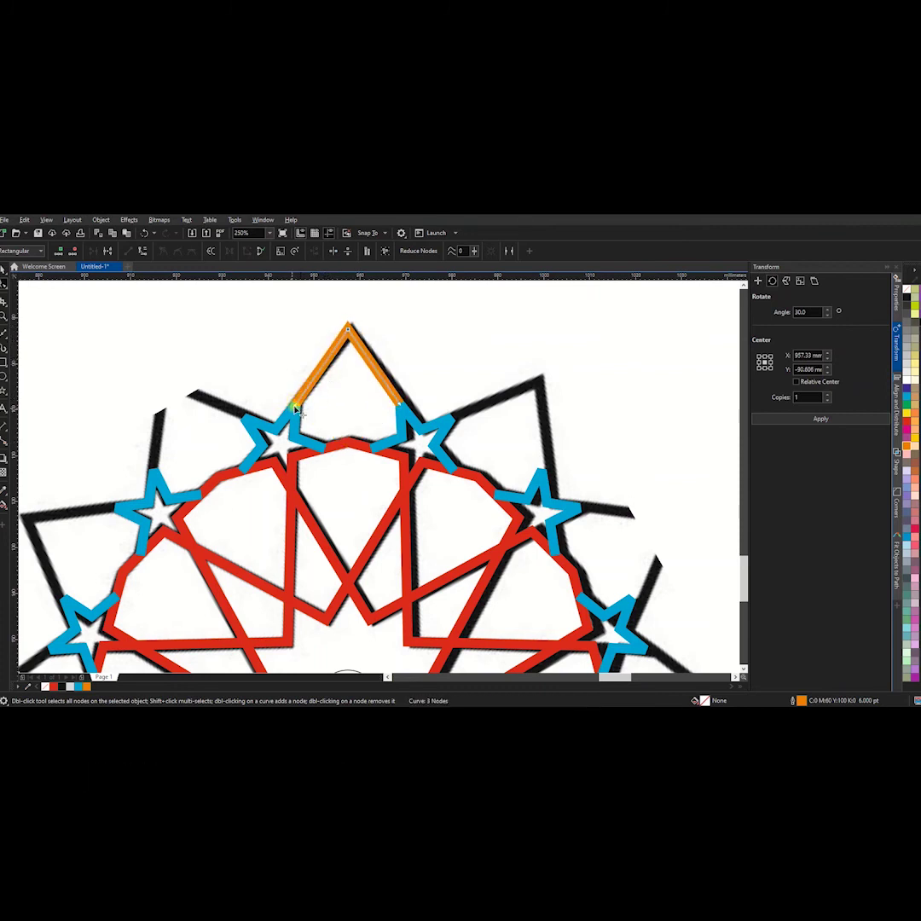
key("space")
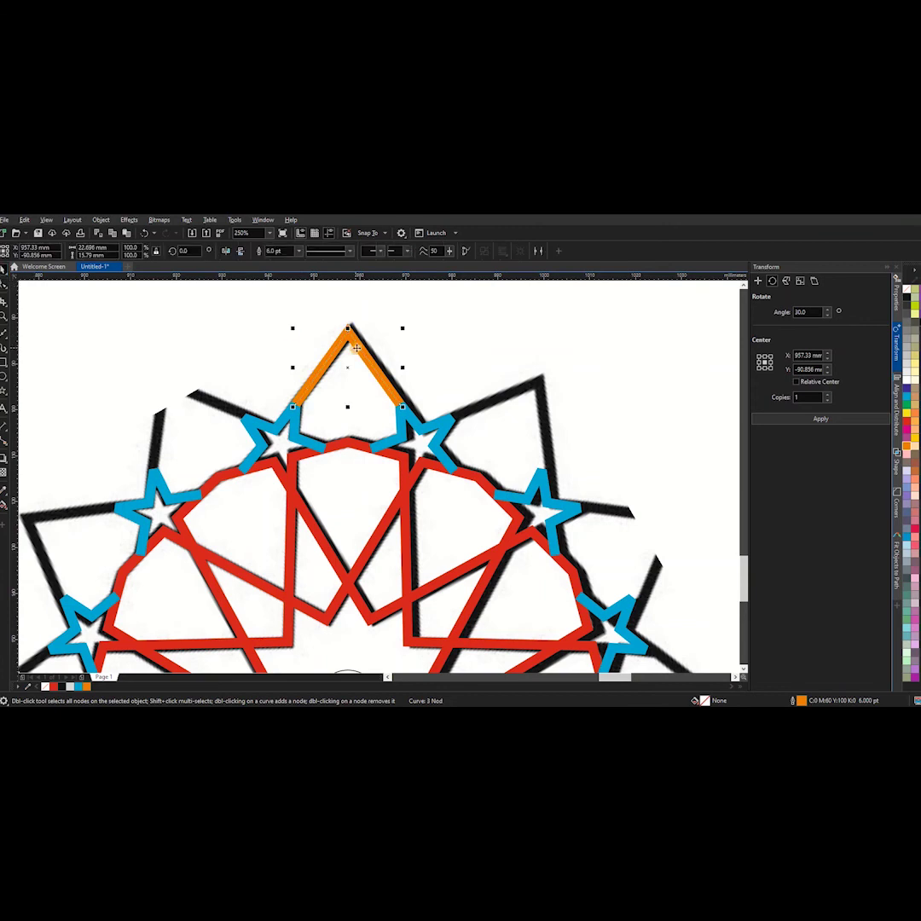
scroll(345, 334, "down", 1)
left_click(356, 365)
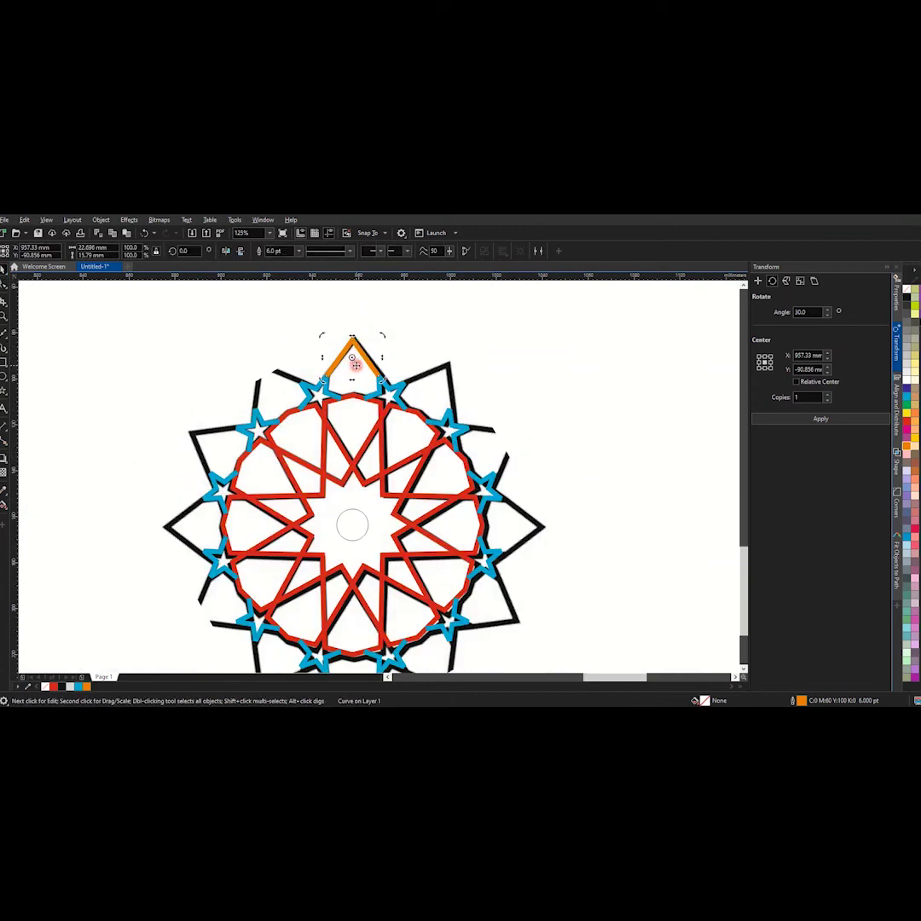
left_click(802, 419)
scroll(407, 383, "down", 4)
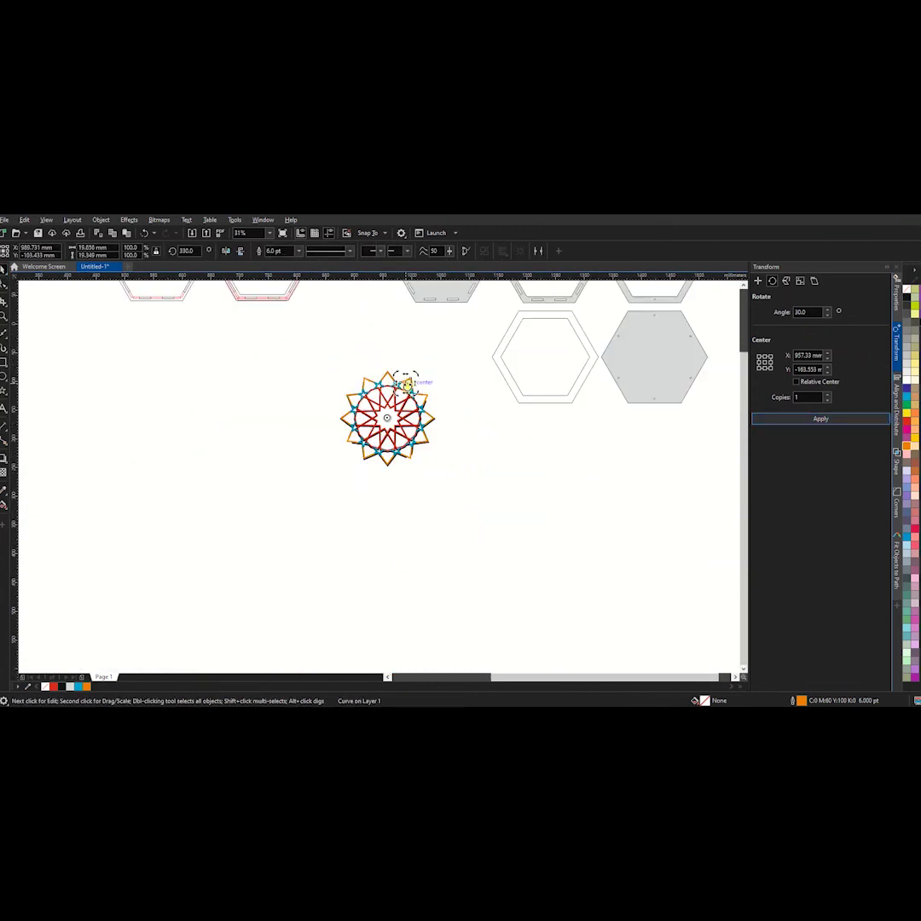
scroll(412, 392, "up", 2)
Select all star pattern pieces and combine them into one curve
left_click(412, 388)
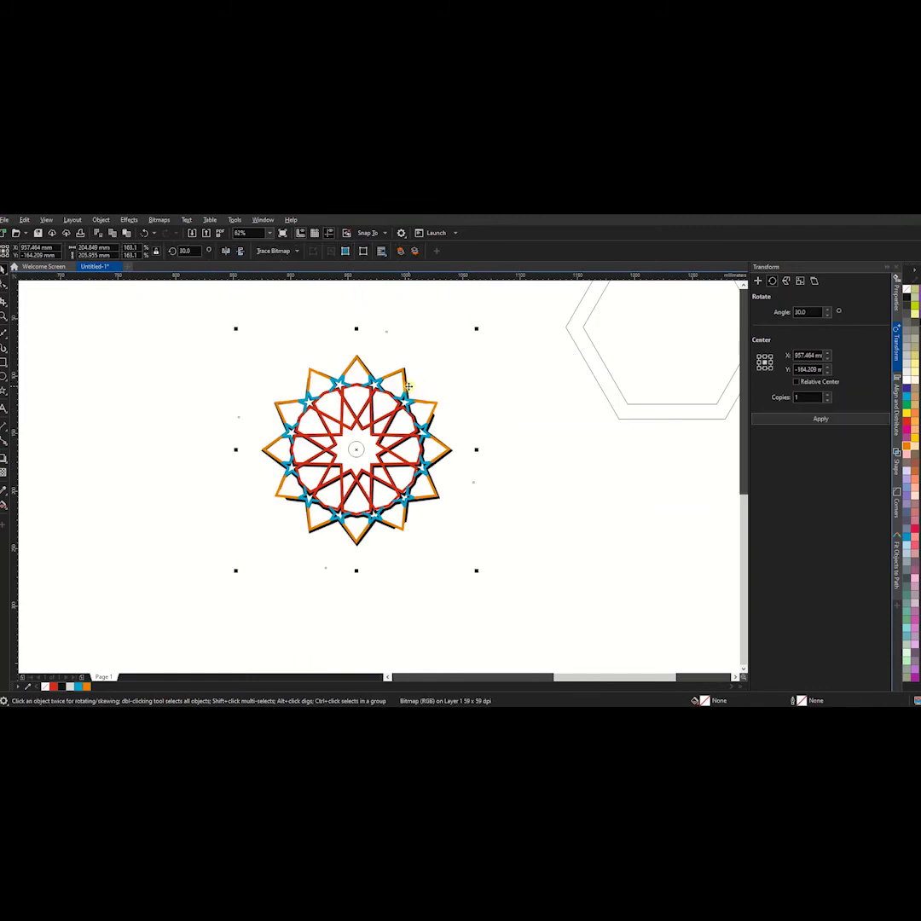
left_click(359, 450)
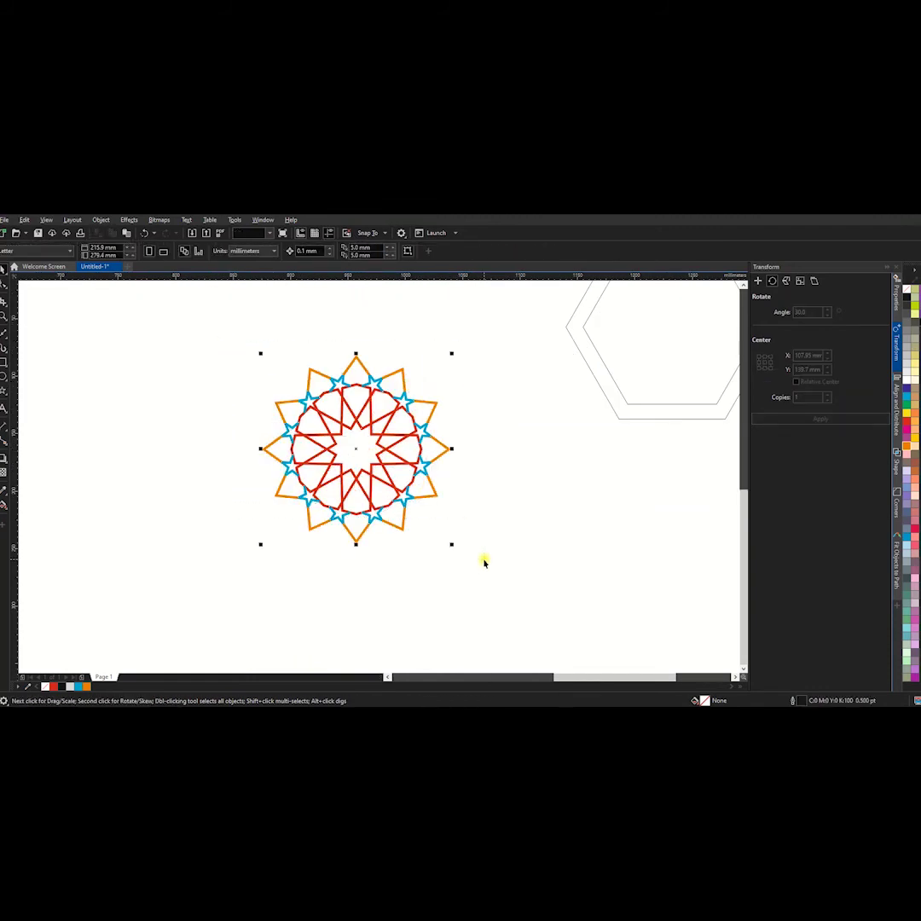
left_click(326, 428)
key("ctrl+l")
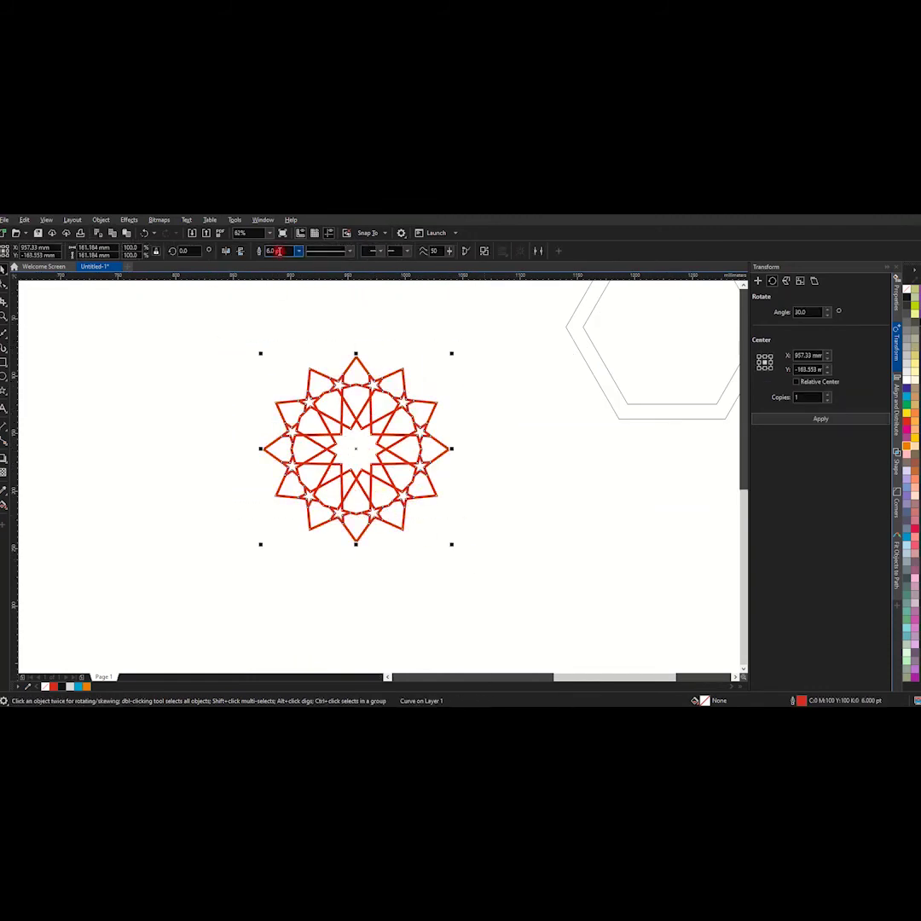
left_click(99, 222)
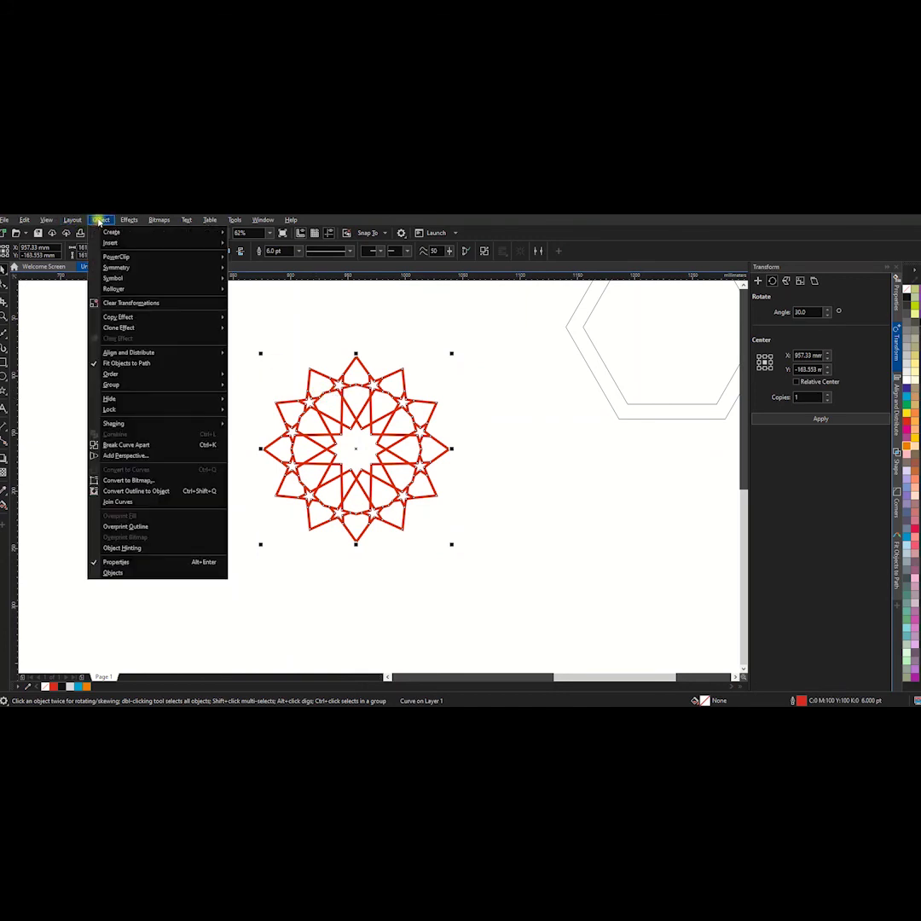
left_click(354, 415)
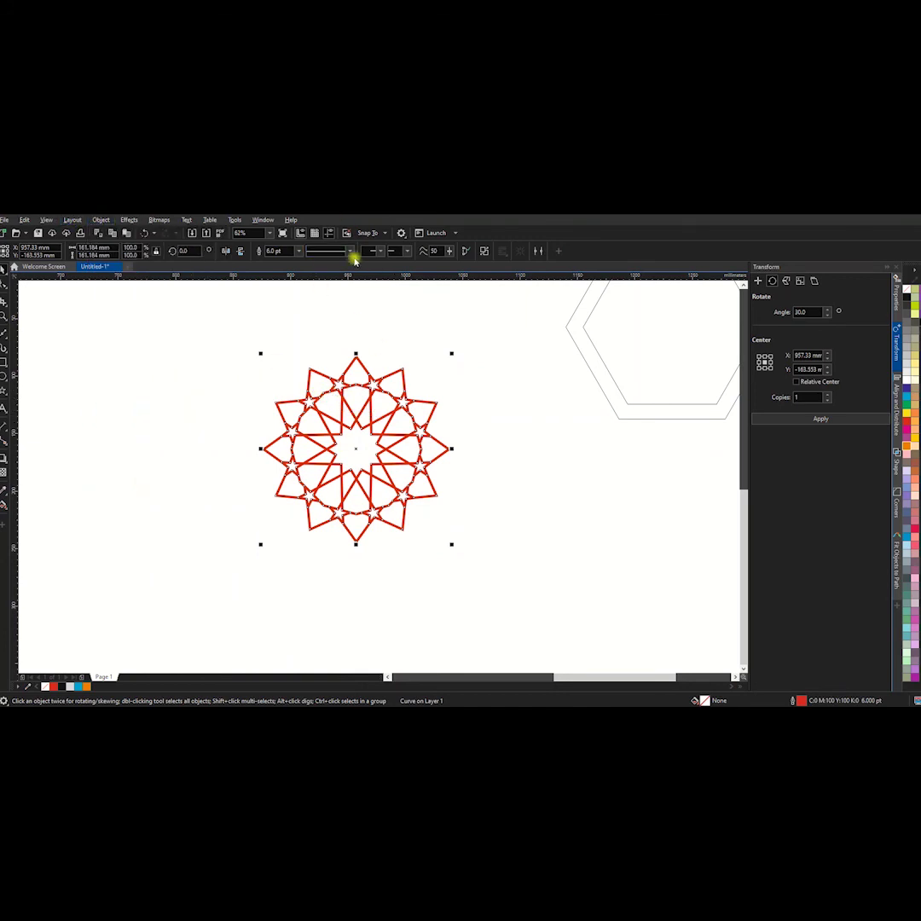
Set an 8 pt outline, convert it to an unfilled object, and place it beside the panels
left_click(298, 251)
left_click(273, 330)
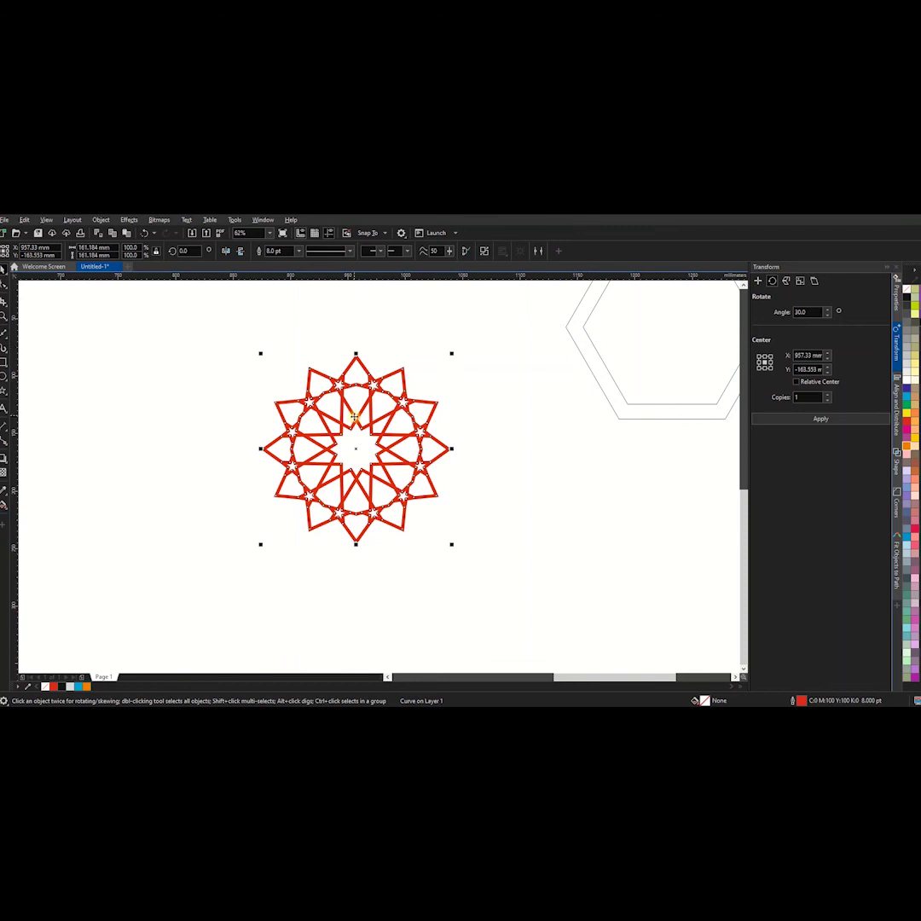
left_click(101, 220)
left_click(117, 487)
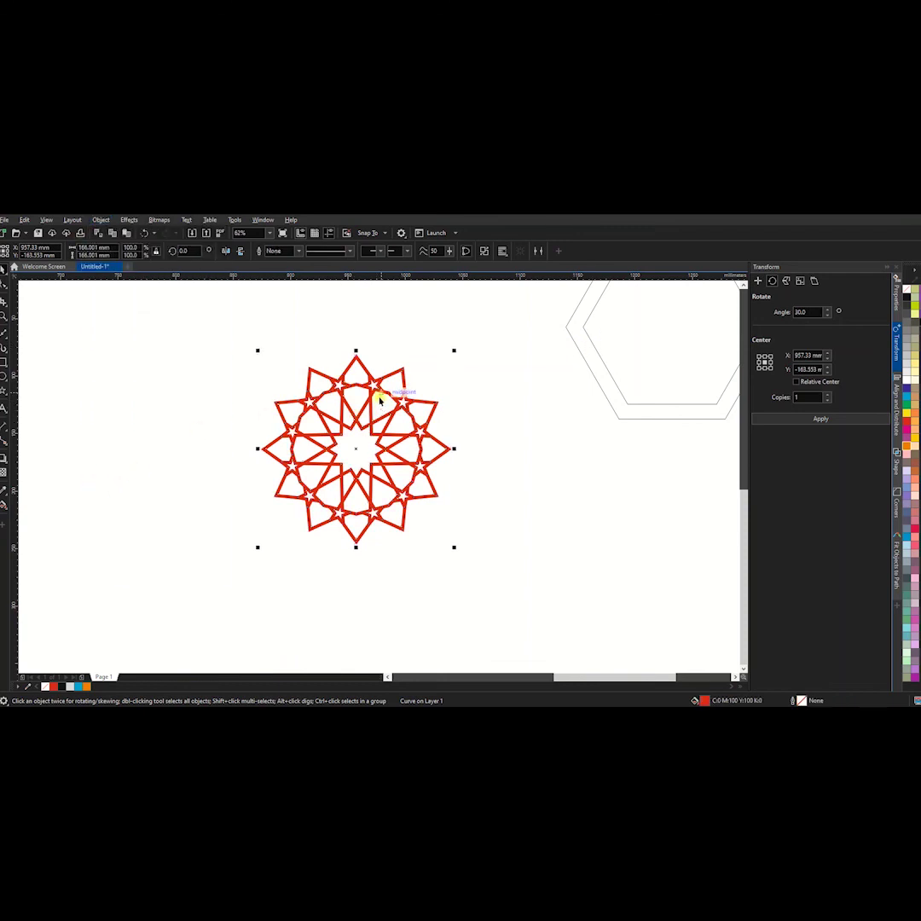
left_click(907, 292)
scroll(367, 426, "up", 4)
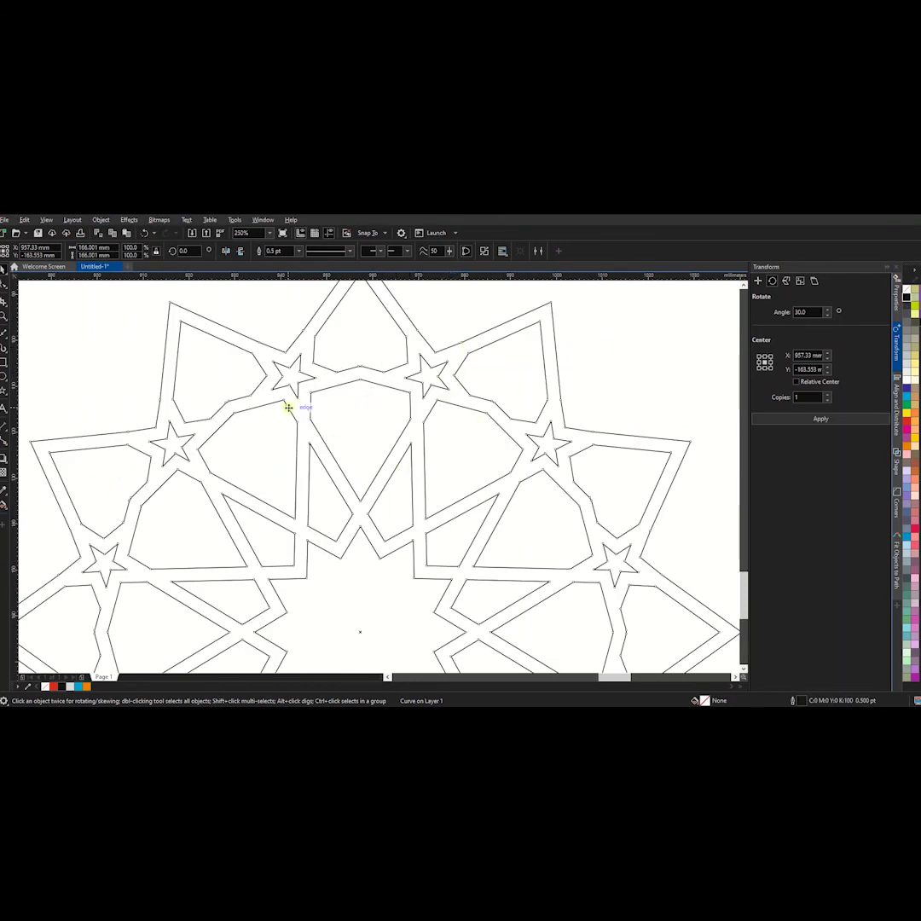
scroll(288, 407, "down", 4)
left_click_drag(305, 436, 331, 384)
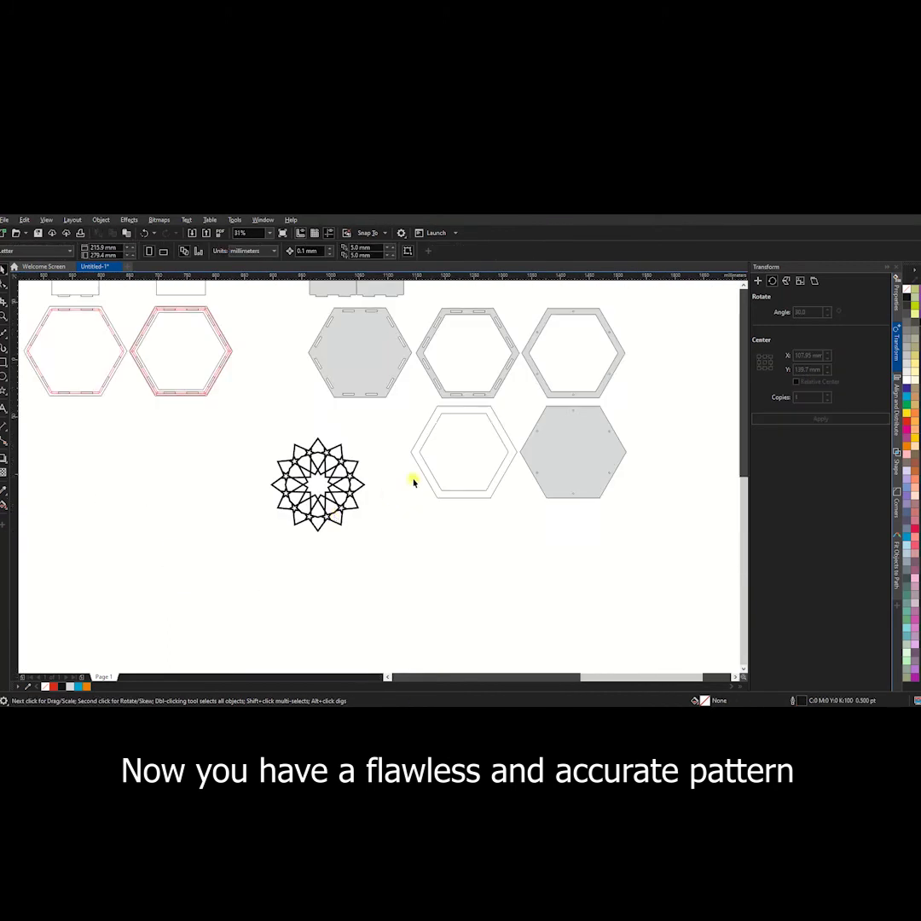
scroll(413, 482, "up", 2)
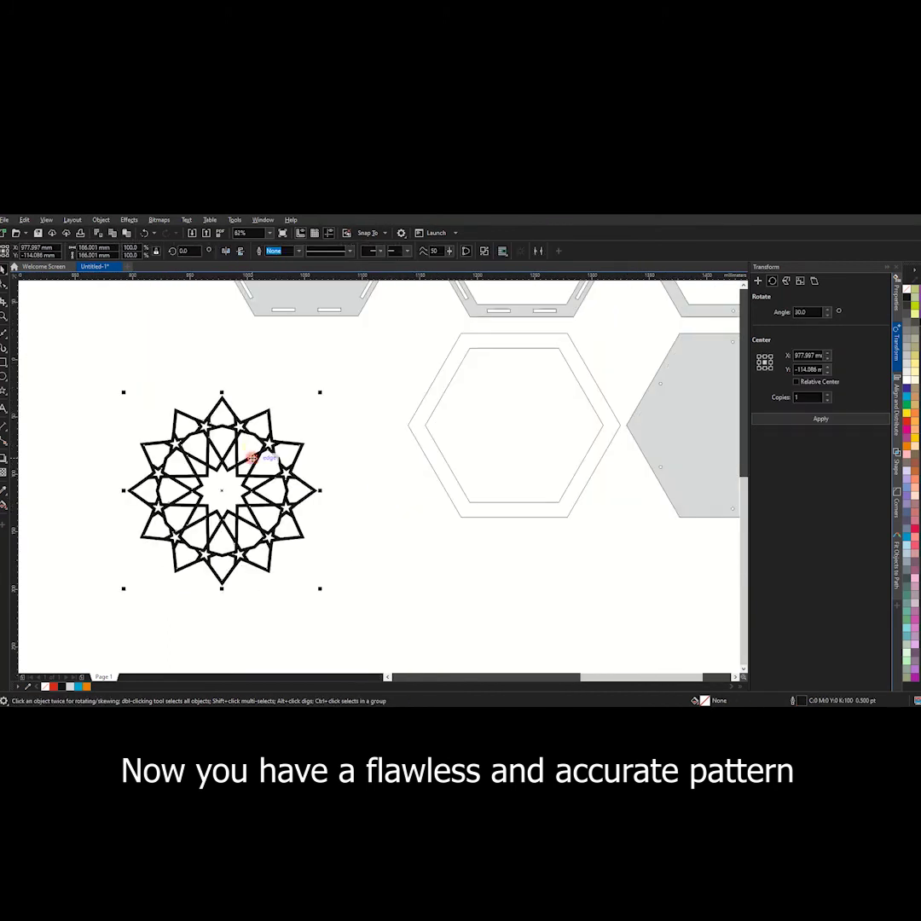
Paste a copy of the star pattern into the hexagon and shrink it to fit
left_click(127, 232)
left_click(484, 336, "shift")
key("c")
key("e")
left_click(621, 376)
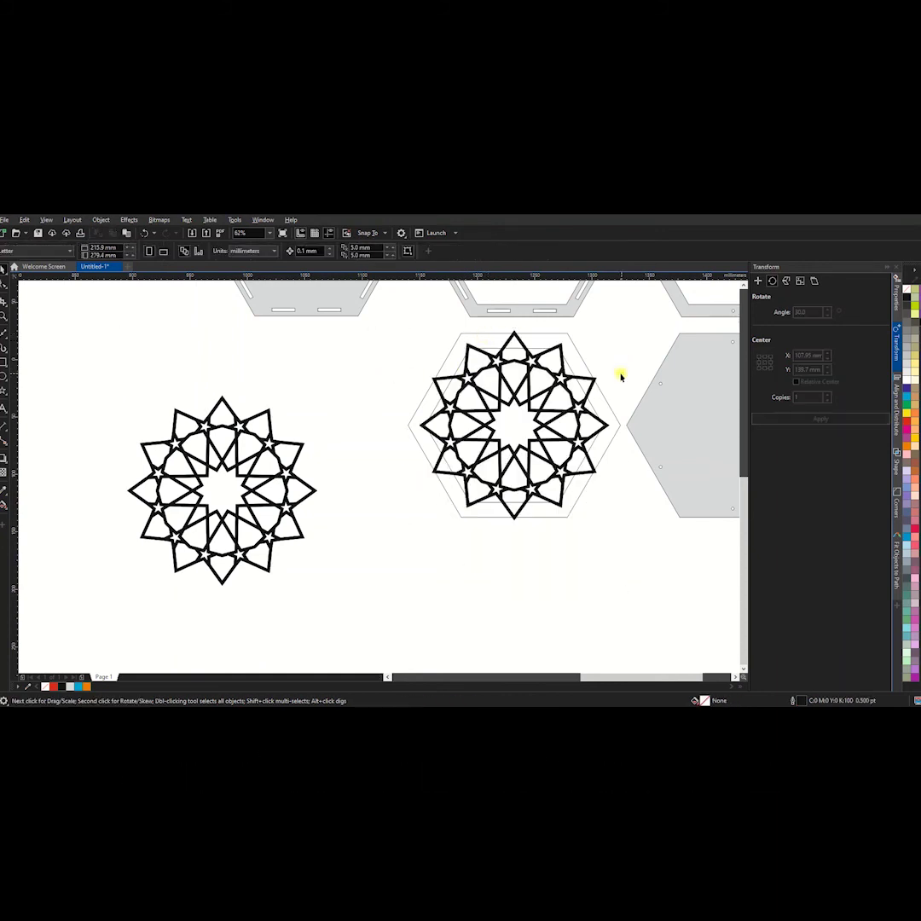
scroll(621, 376, "up", 2)
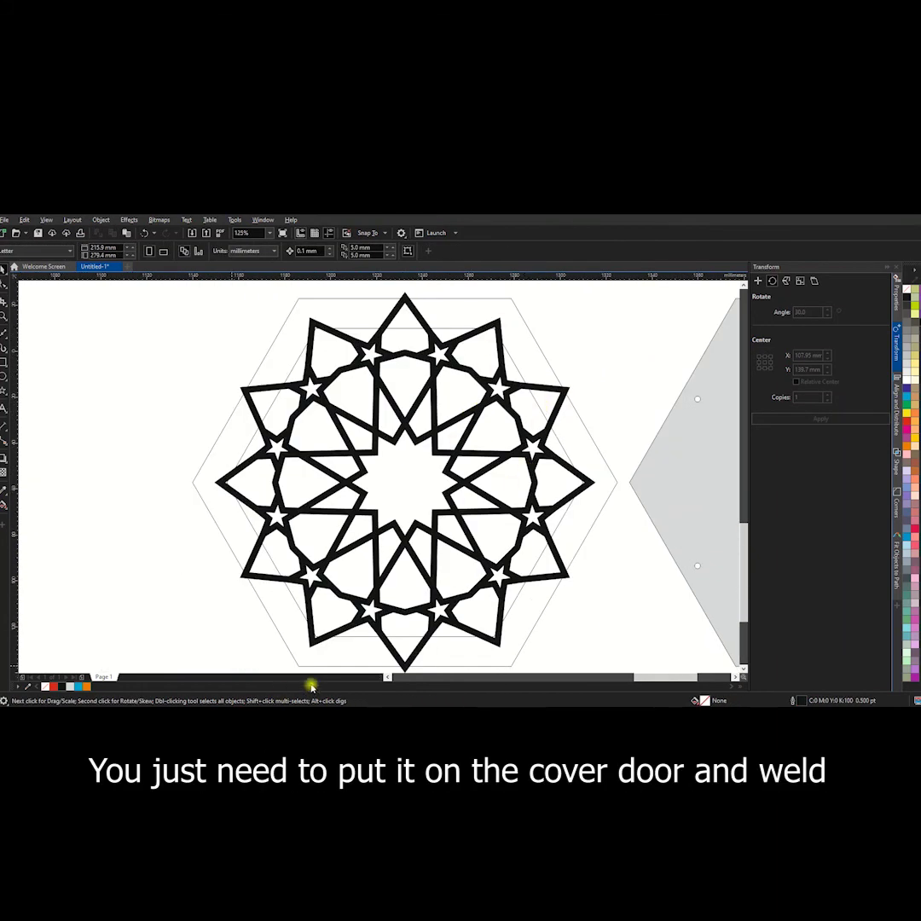
left_click_drag(598, 289, 590, 296)
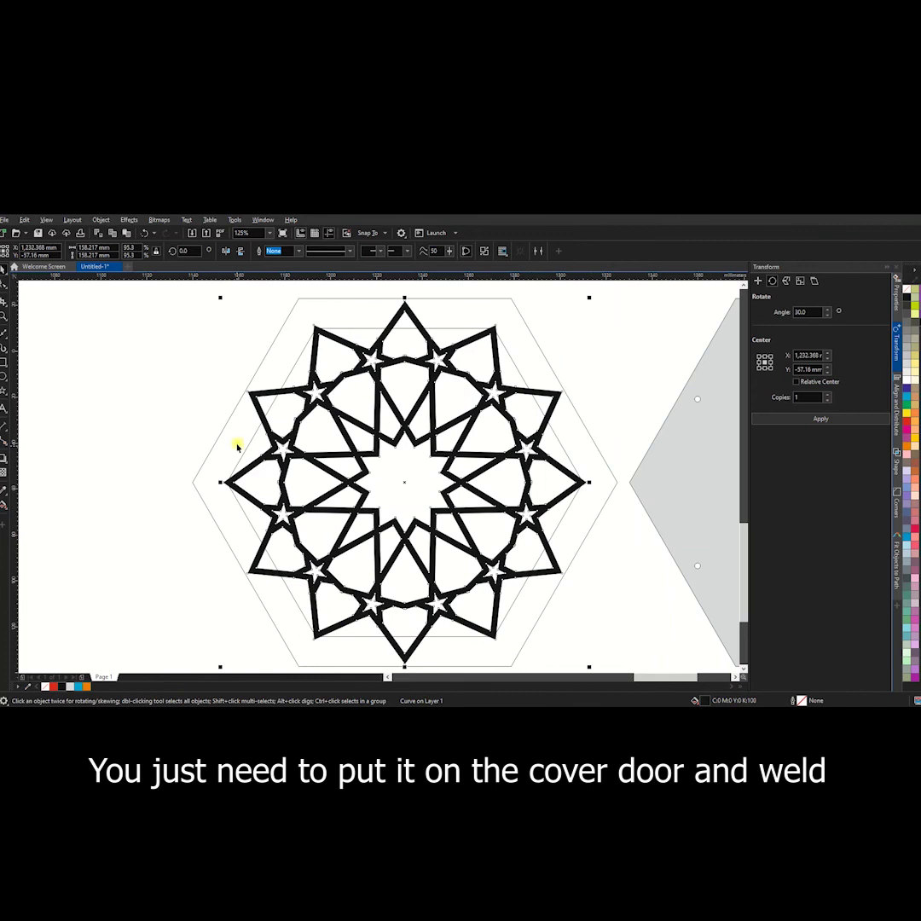
Weld the two hexagons into a ring, then weld the star pattern into it
left_click(502, 338)
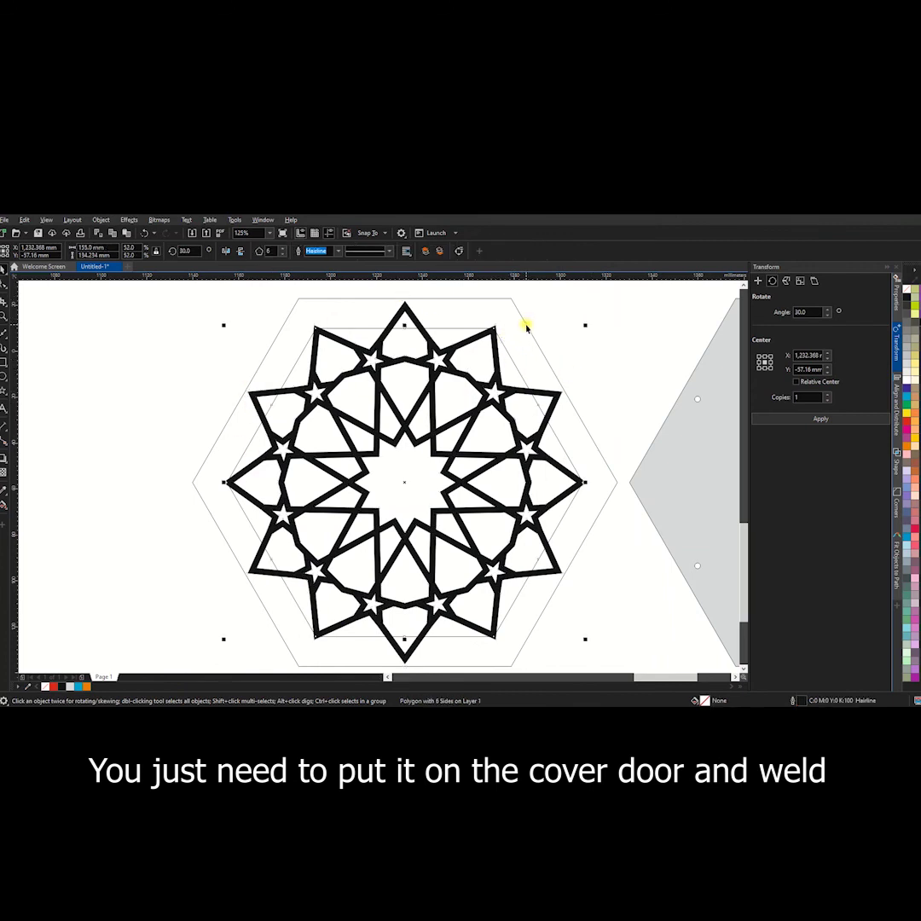
left_click(526, 327, "shift")
left_click(350, 252)
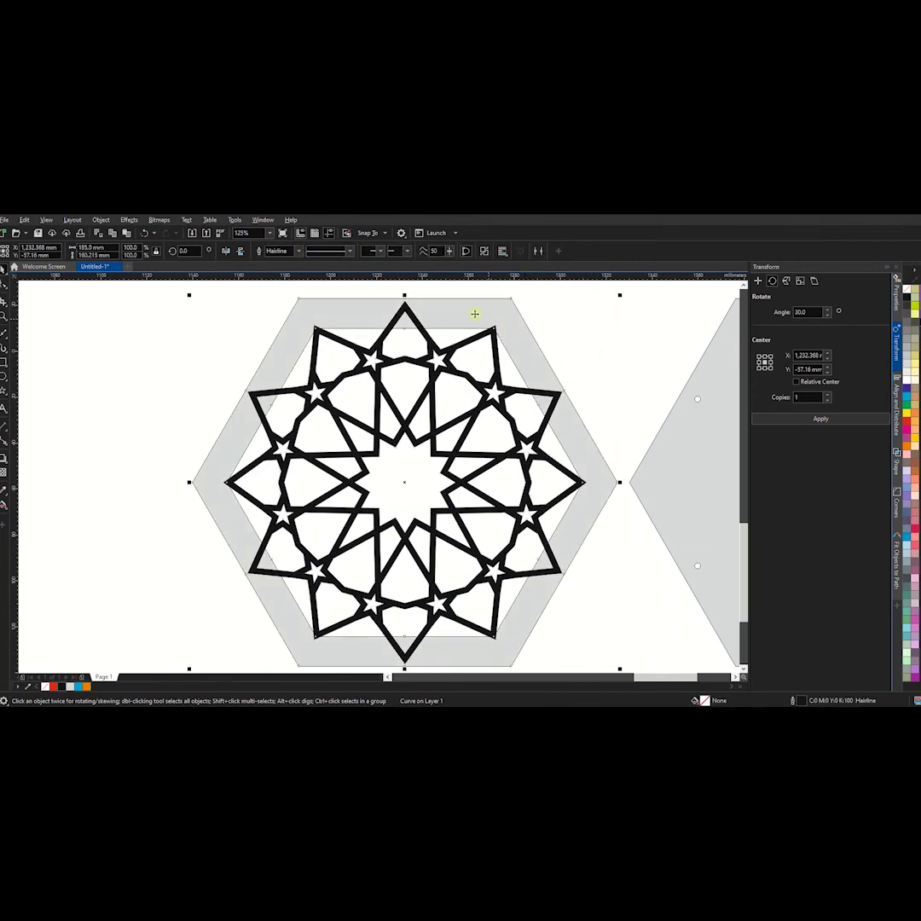
left_click(515, 319, "shift")
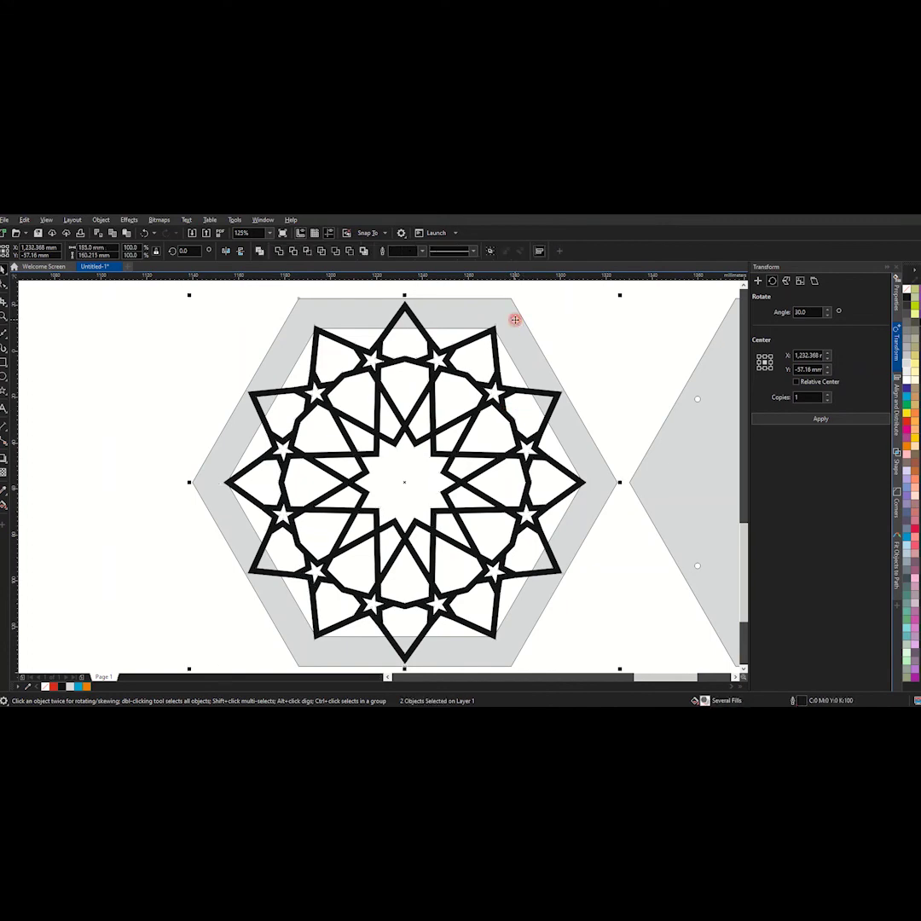
left_click(279, 252)
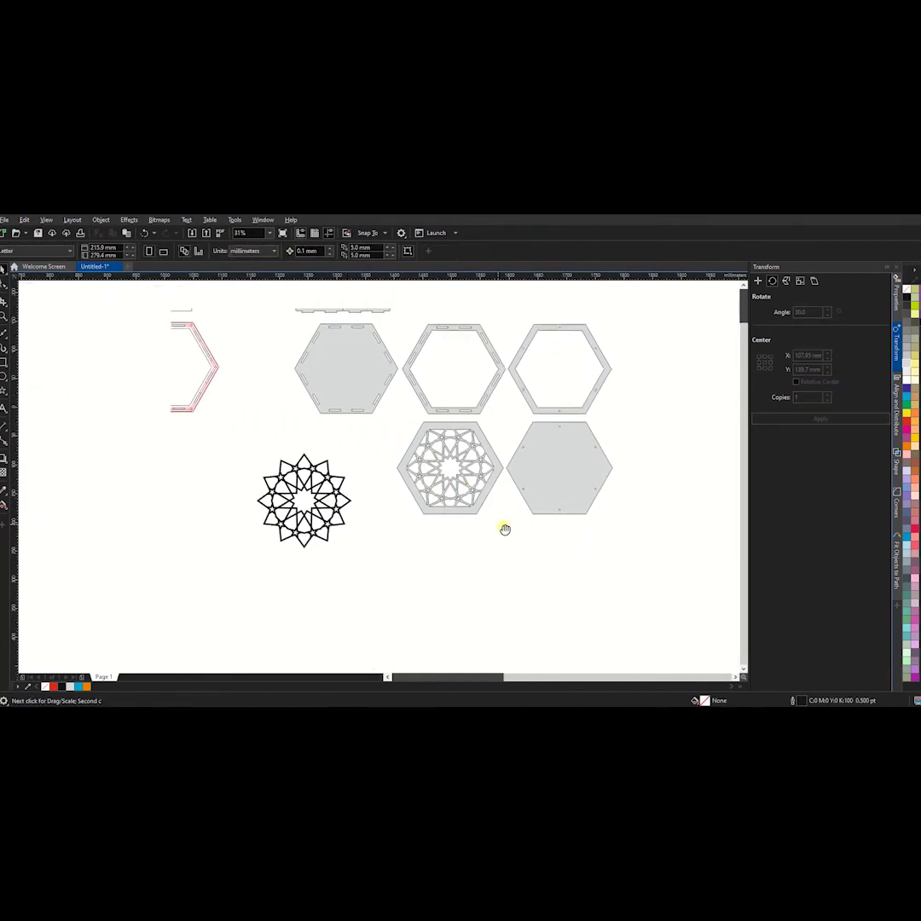
Draw a tall narrow bar in the panel with a 6 pt outline and 10 mm chamfered corners
left_click_drag(350, 512, 103, 493)
left_click(282, 637)
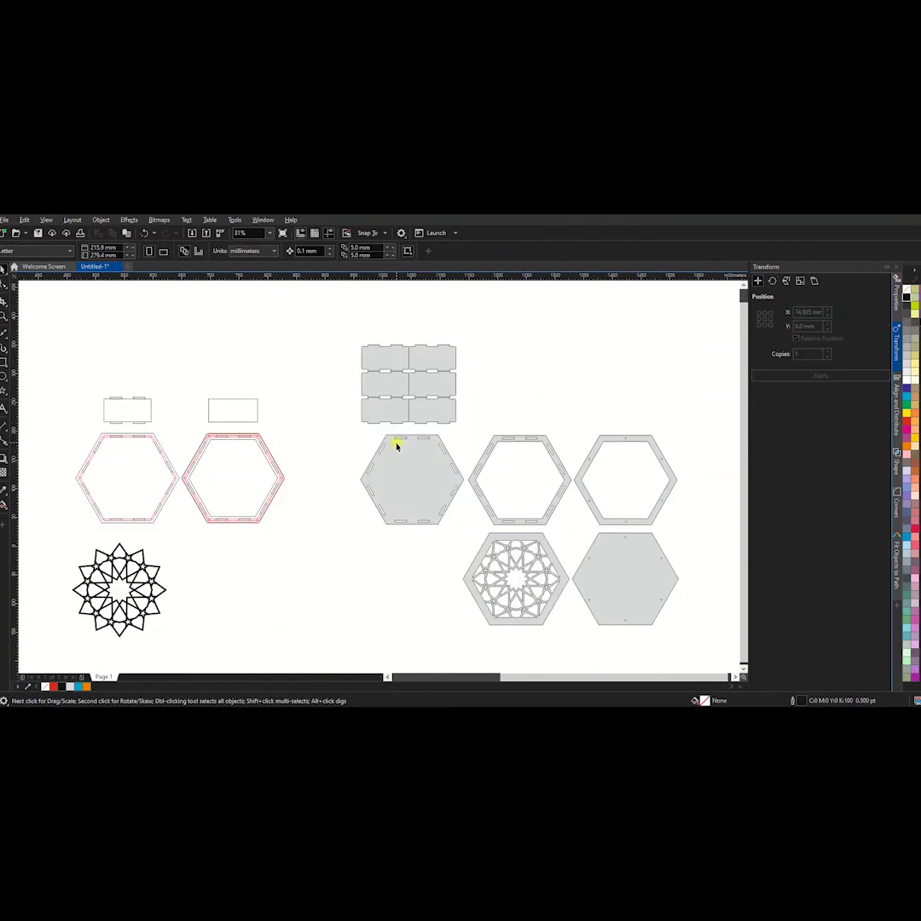
left_click(240, 409)
scroll(204, 406, "up", 3)
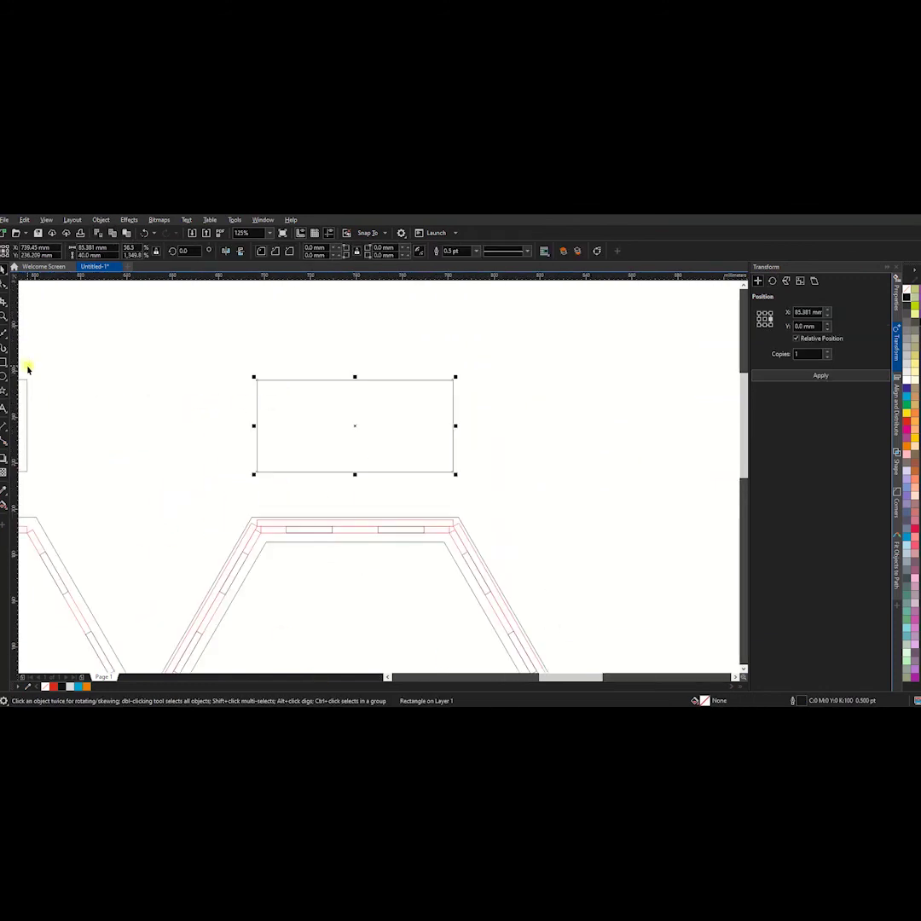
key("F6")
scroll(350, 437, "up", 1)
left_click_drag(328, 400, 360, 543)
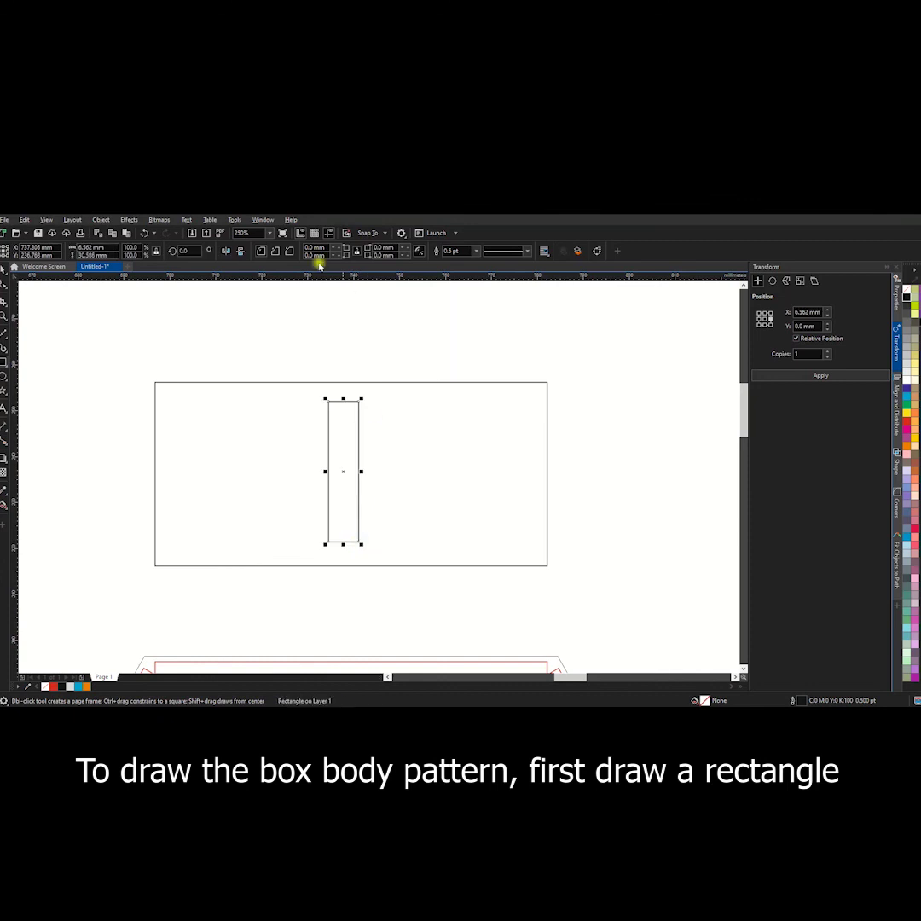
left_click(450, 251)
type("6")
key("Return")
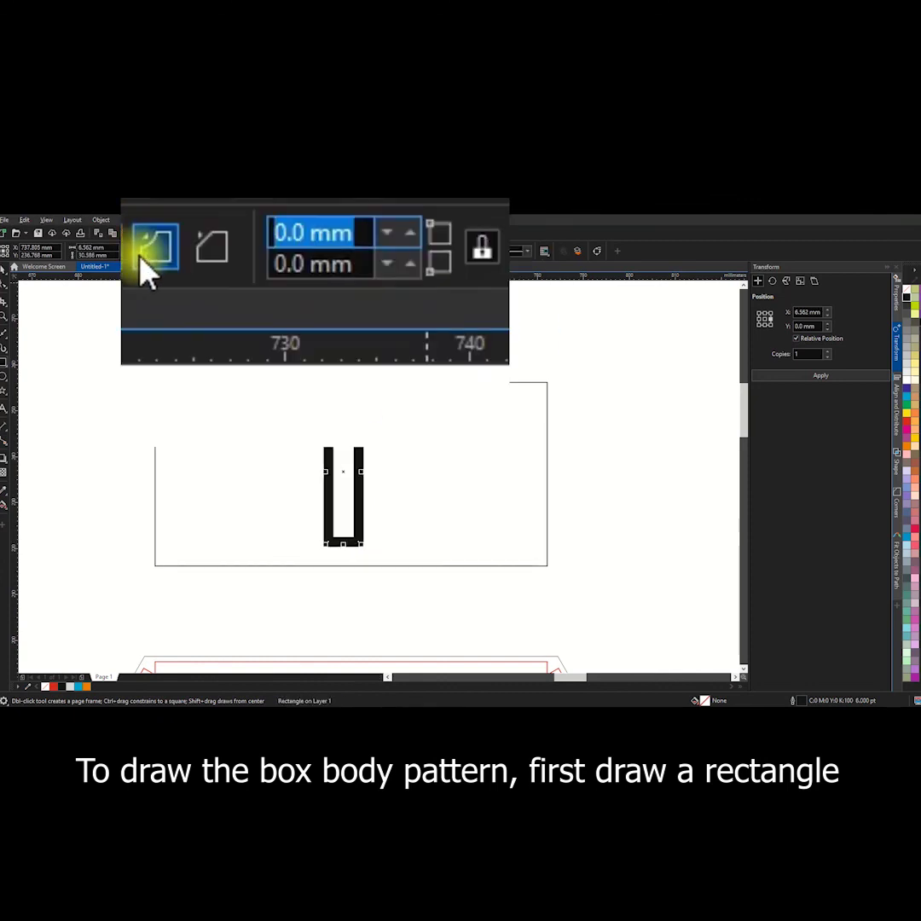
type("10")
key("Return")
left_click(289, 251)
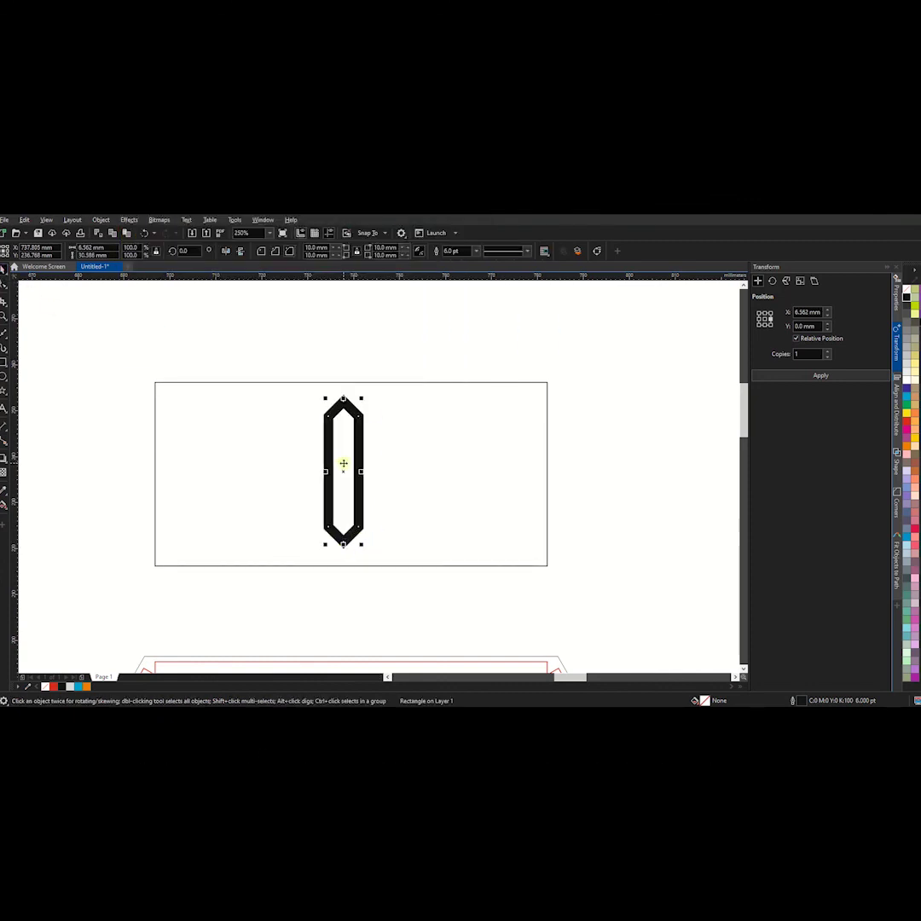
Make 45° rotated copies of the bar and shorten the vertical one
left_click(772, 281)
left_click(821, 418)
left_click(820, 417)
left_click(821, 418)
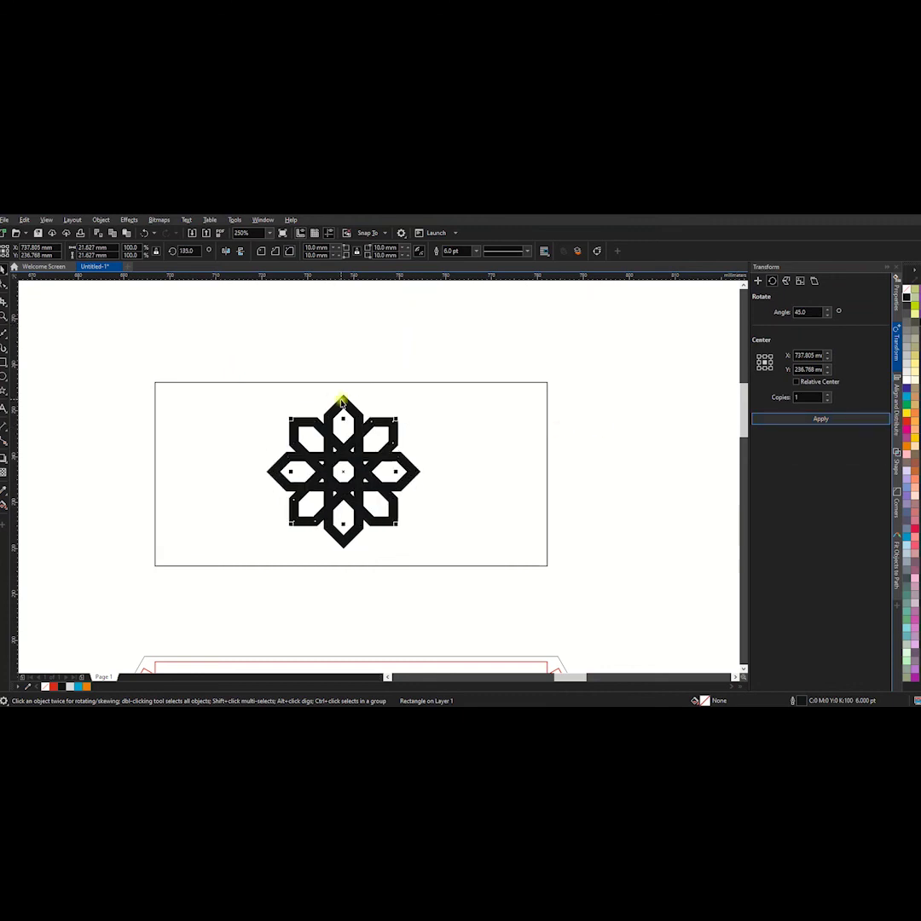
right_click(341, 400)
left_click(343, 403)
left_click_drag(343, 397, 350, 423)
Delete the horizontal copy, rotate 90°, and weld the bars into an eight-pointed star
left_click(403, 472)
key("Delete")
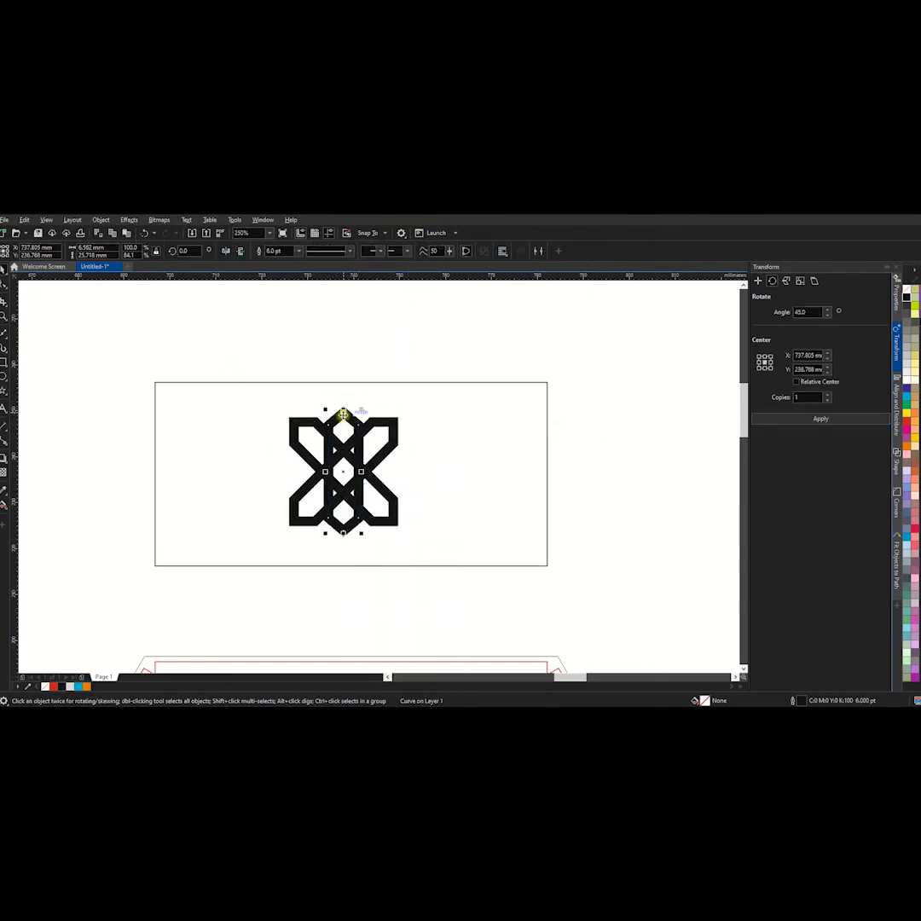
type("90")
key("Return")
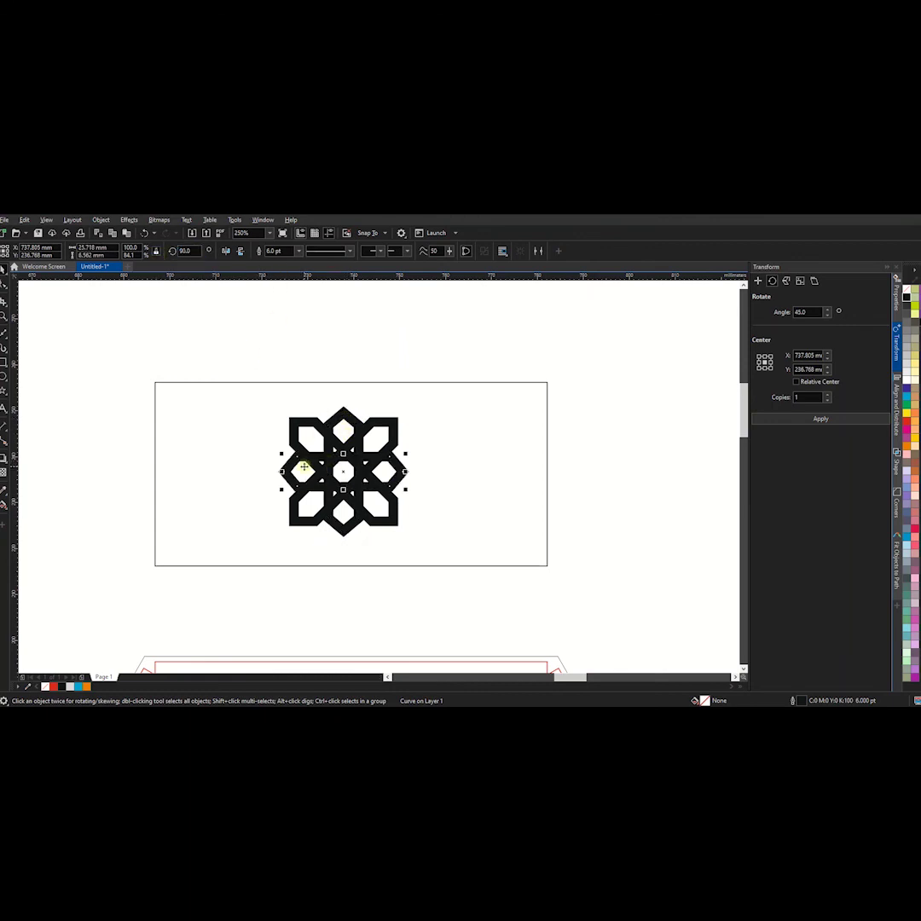
left_click(323, 431, "shift")
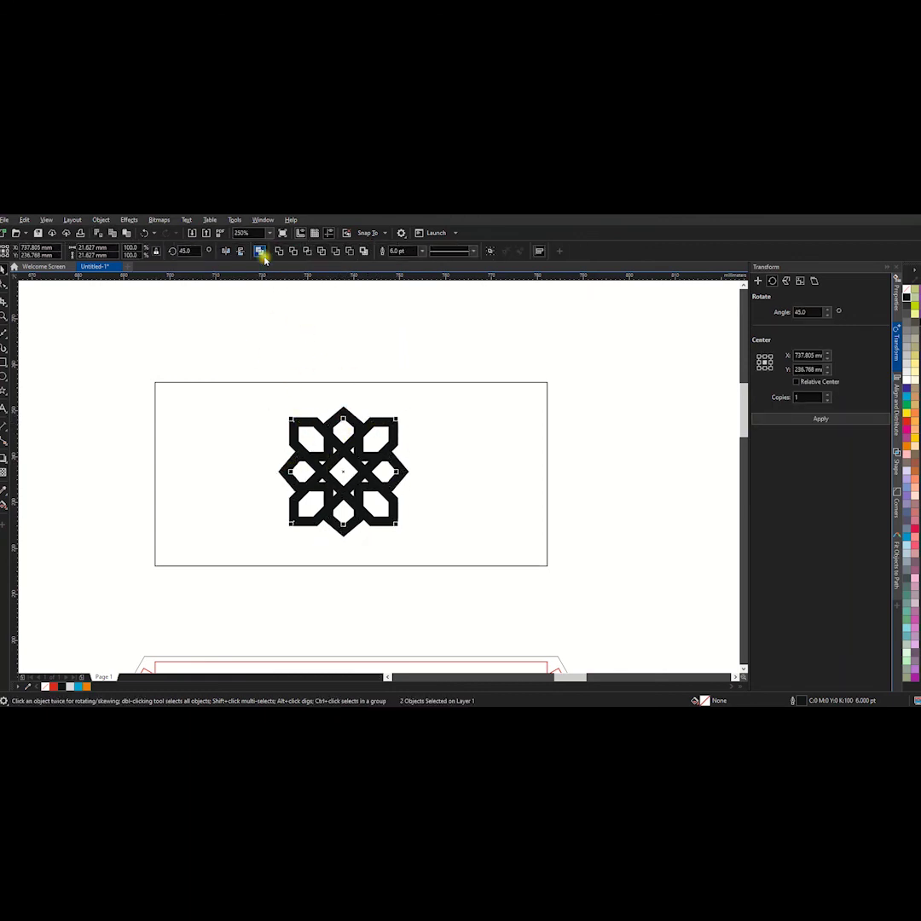
left_click(261, 254)
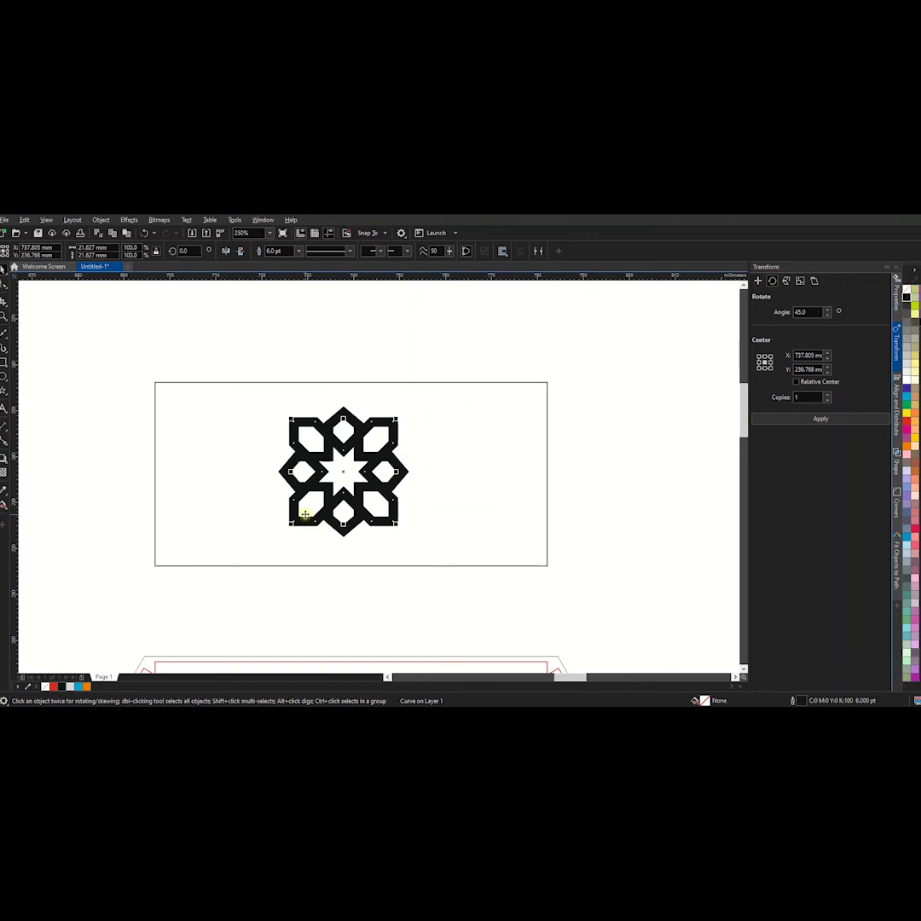
key("F10")
scroll(397, 473, "up", 4)
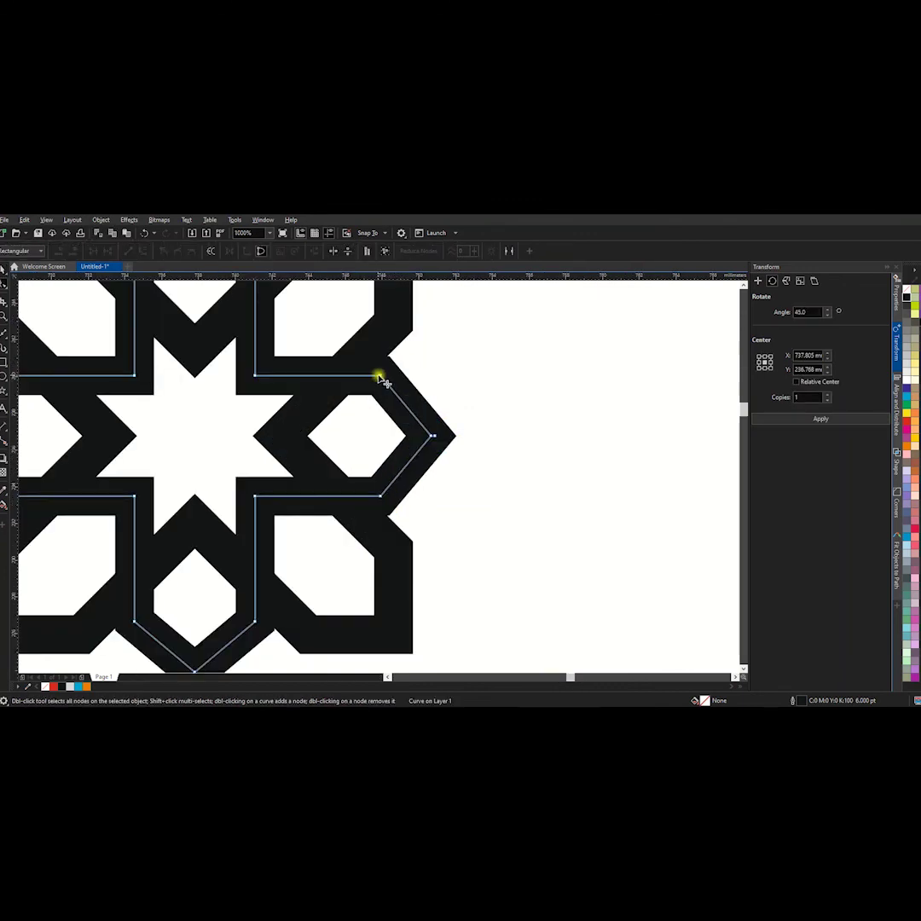
Delete the motif's side point nodes and place a duplicate beside it
key("Delete")
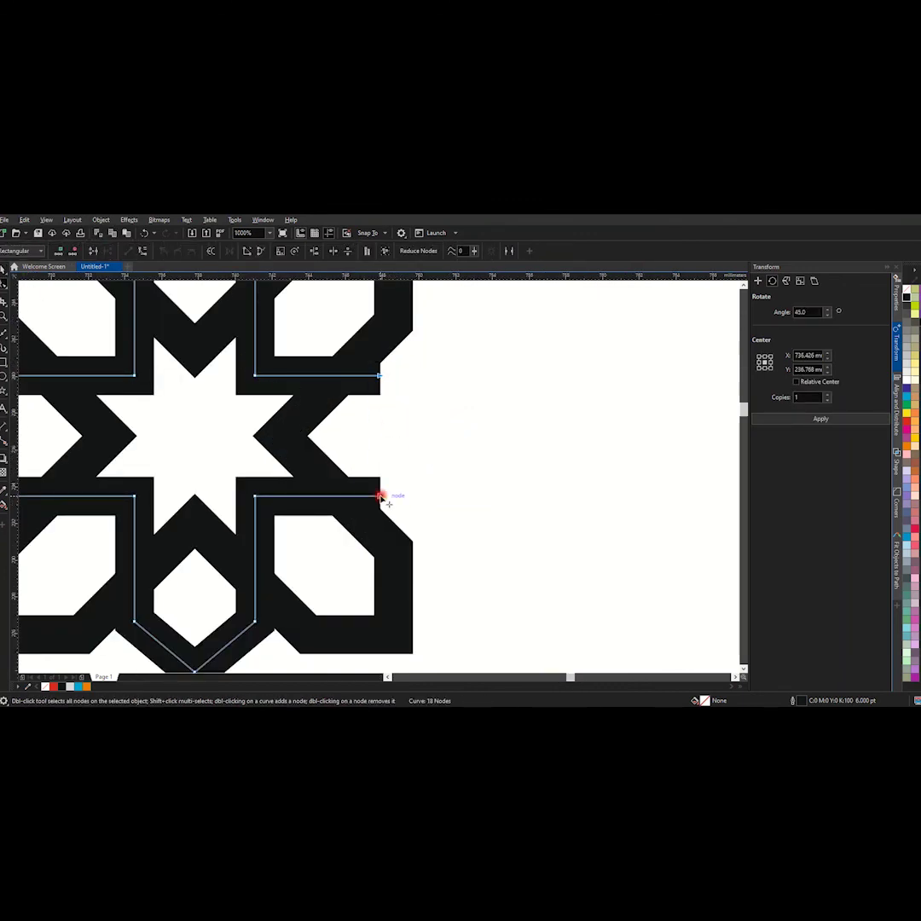
scroll(353, 383, "down", 2)
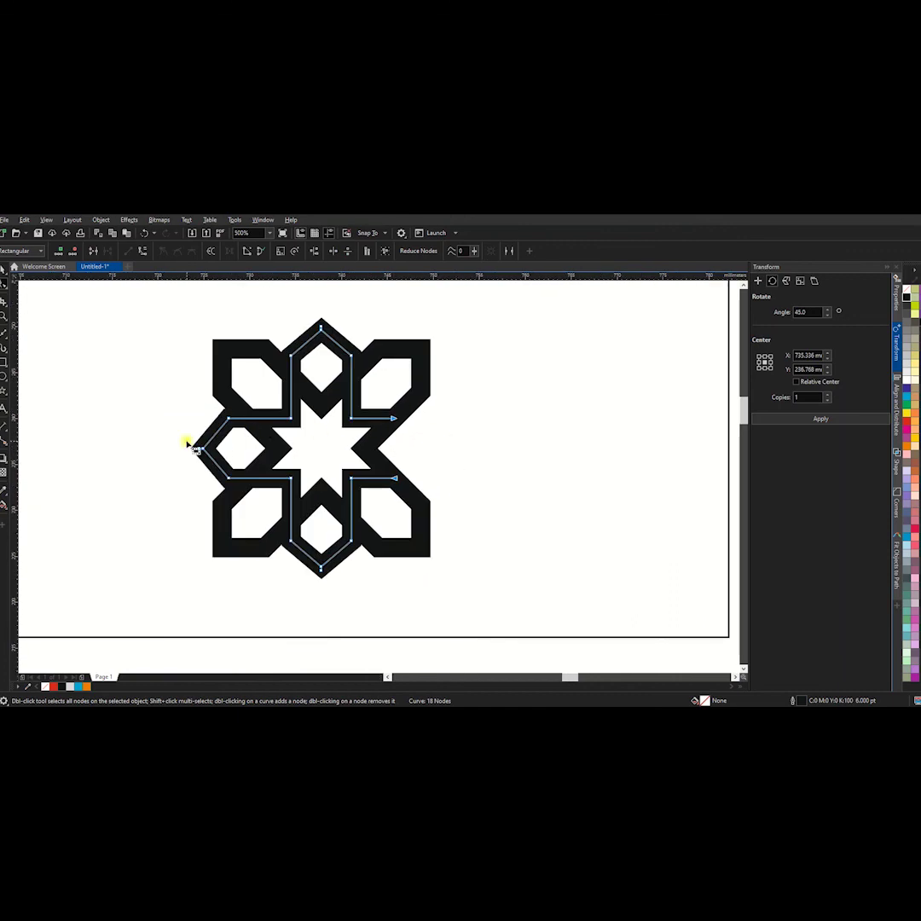
key("space")
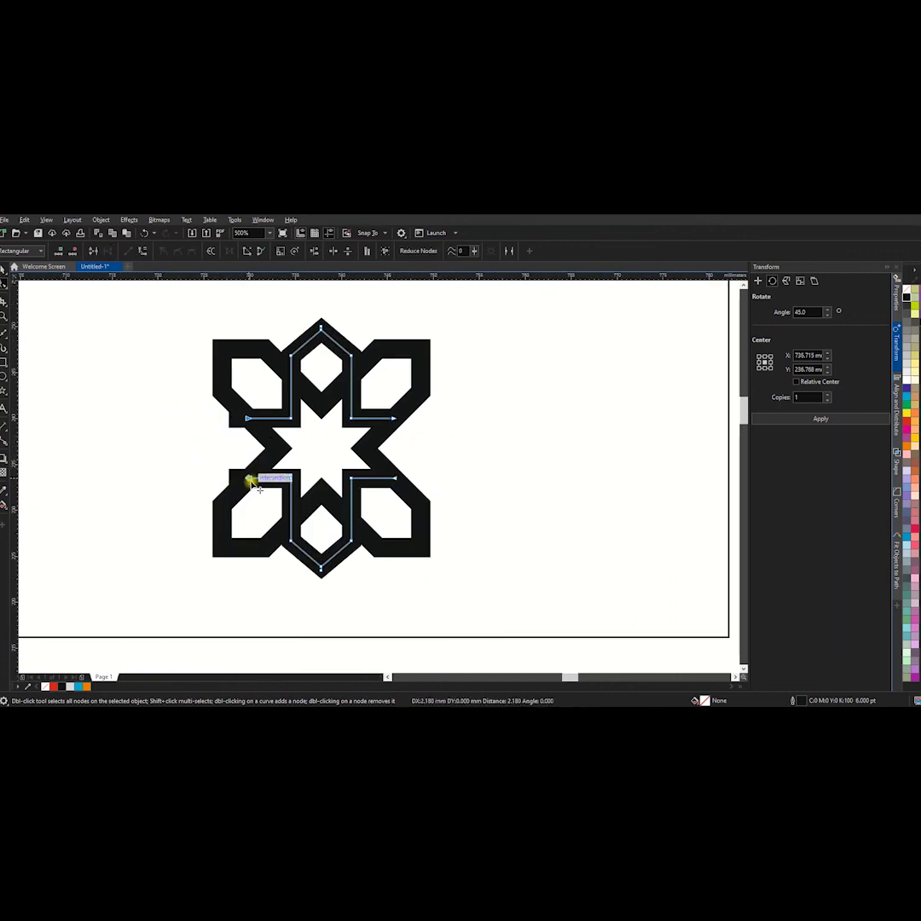
scroll(368, 420, "down", 4)
left_click(369, 418, "shift")
scroll(401, 433, "up", 2)
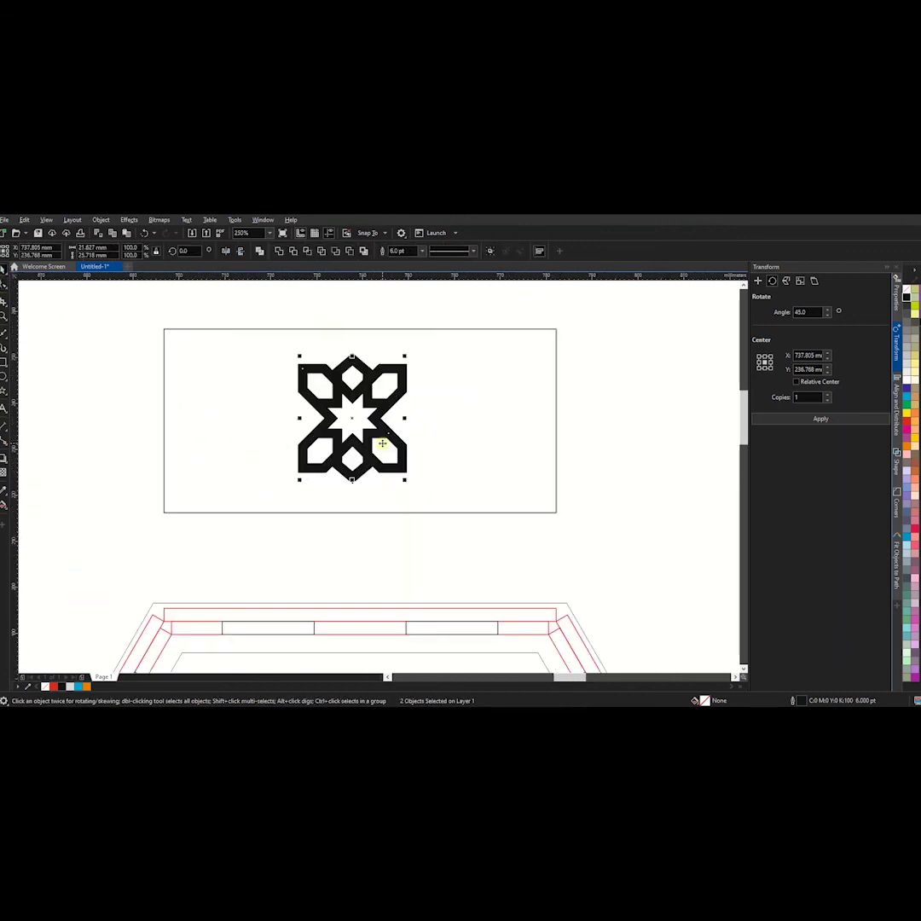
left_click(127, 233)
mouse_move(311, 380)
left_mouse_down()
mouse_move(411, 381)
mouse_move(305, 390)
left_mouse_up()
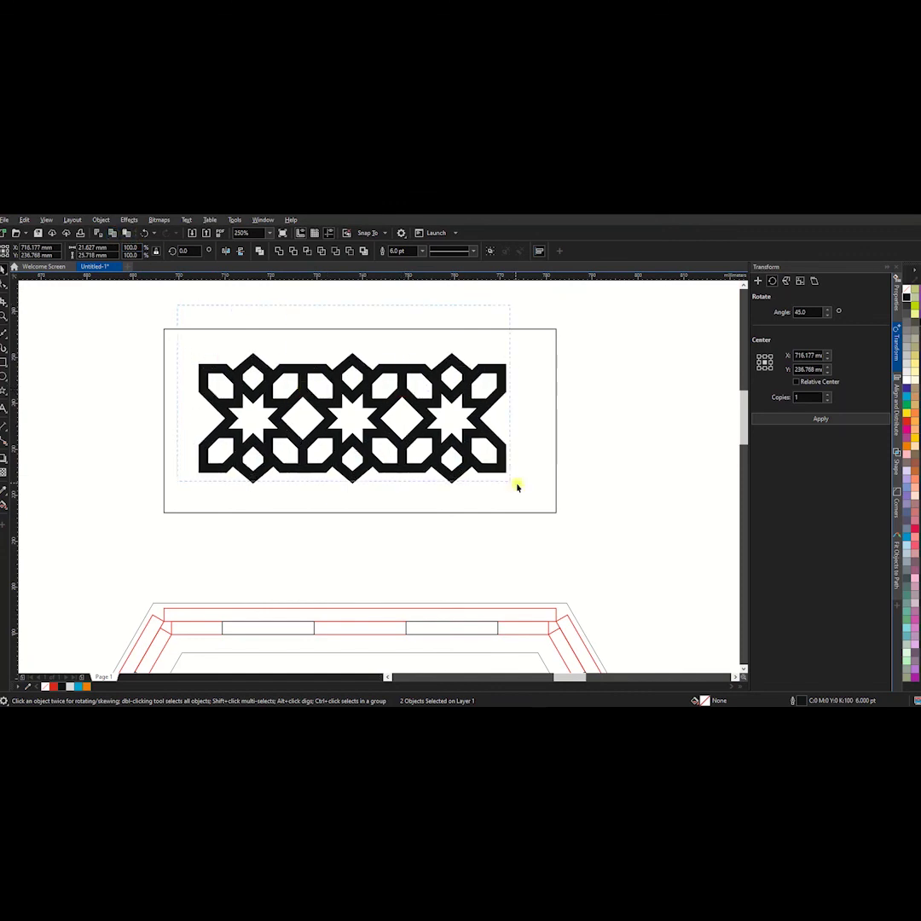
Convert all motif outlines to objects and weld them into one lattice shape
left_click_drag(517, 486, 487, 461)
left_click(101, 220)
left_click(145, 487)
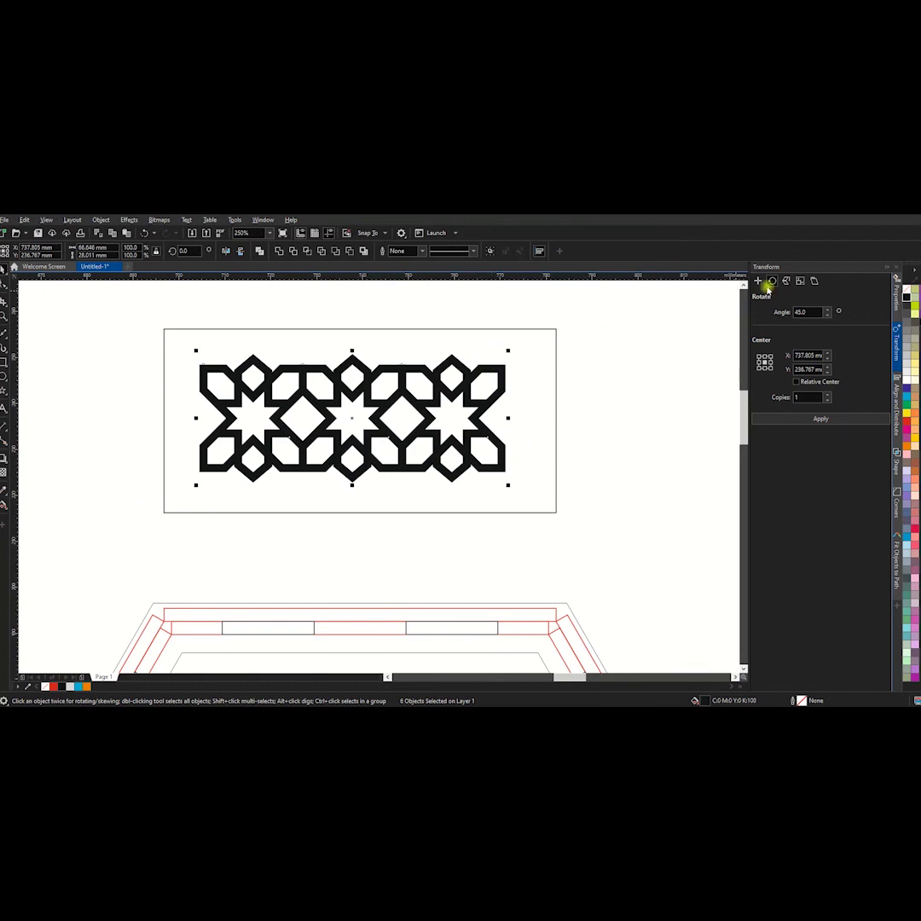
left_click(282, 253)
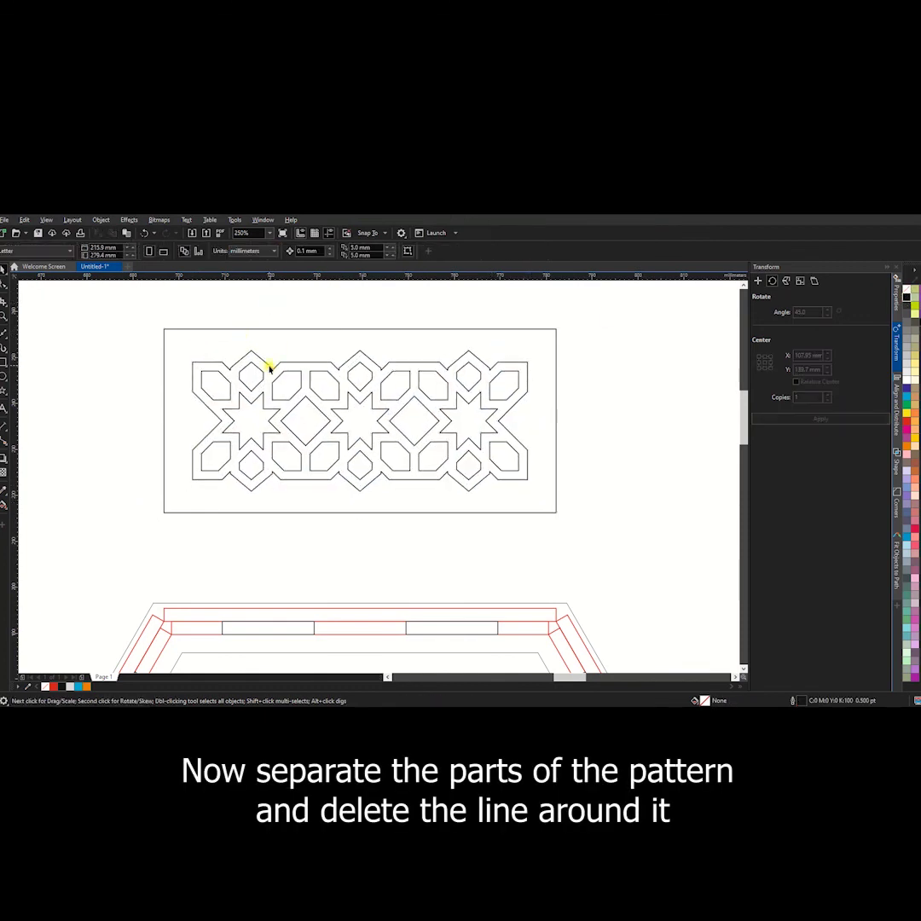
Break the pattern apart, delete its outer line, and fill the panel rectangle grey
key("ctrl+k")
key("Delete")
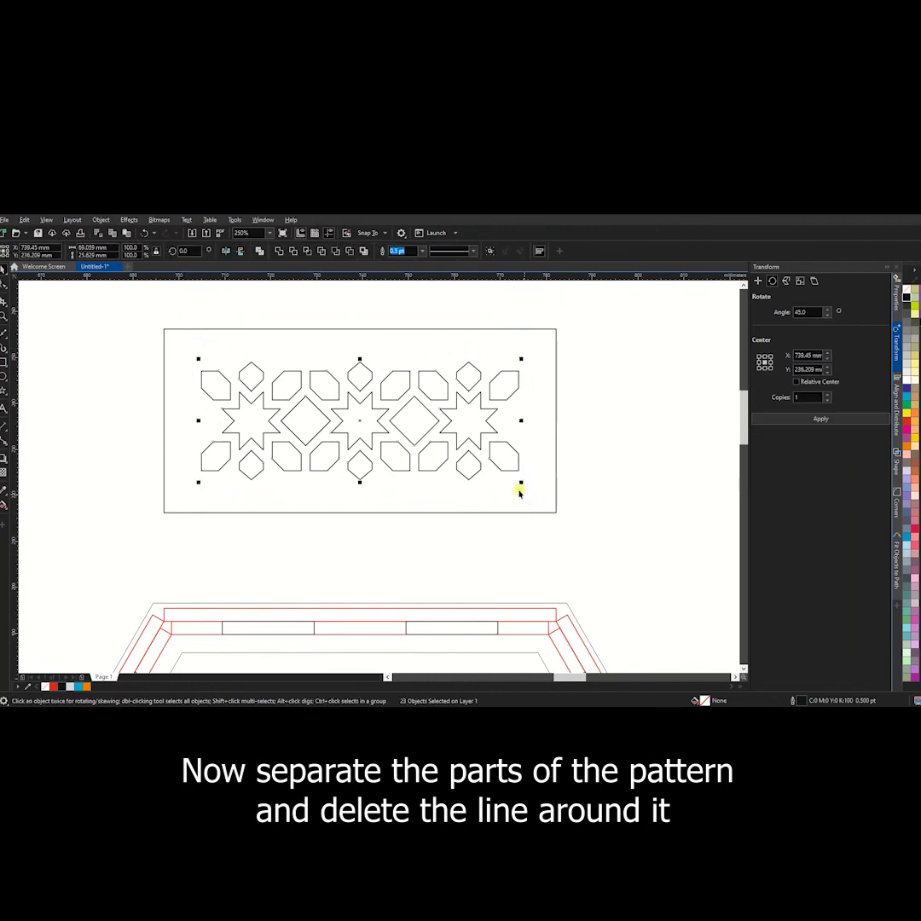
left_click(388, 328)
left_click(915, 314)
scroll(360, 375, "down", 4)
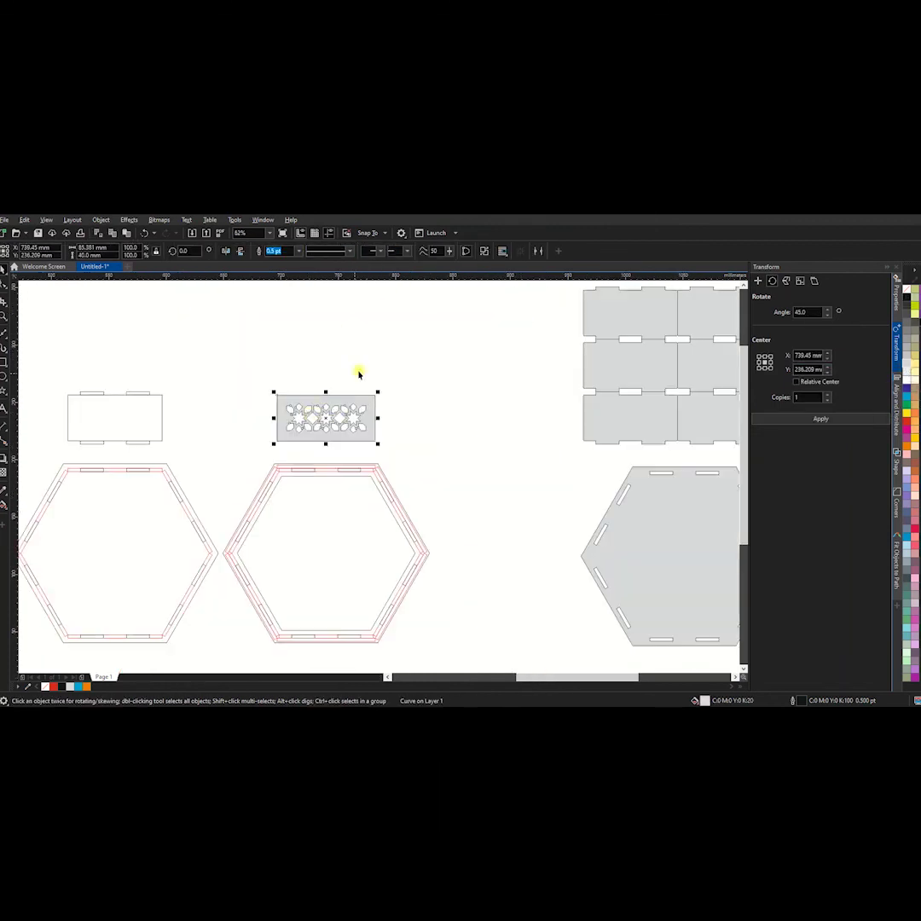
scroll(251, 427, "down", 2)
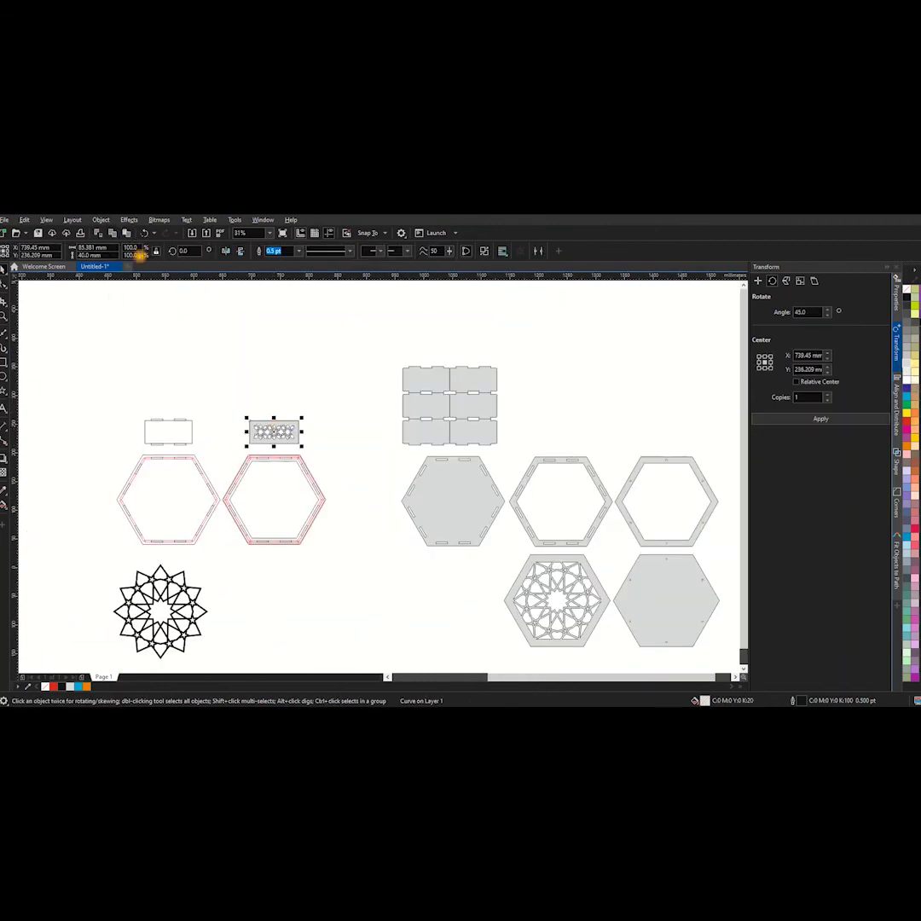
Copy the patterned panel into a stacked column, then duplicate it to make six panels
left_click_drag(273, 429, 547, 432)
left_click(758, 281)
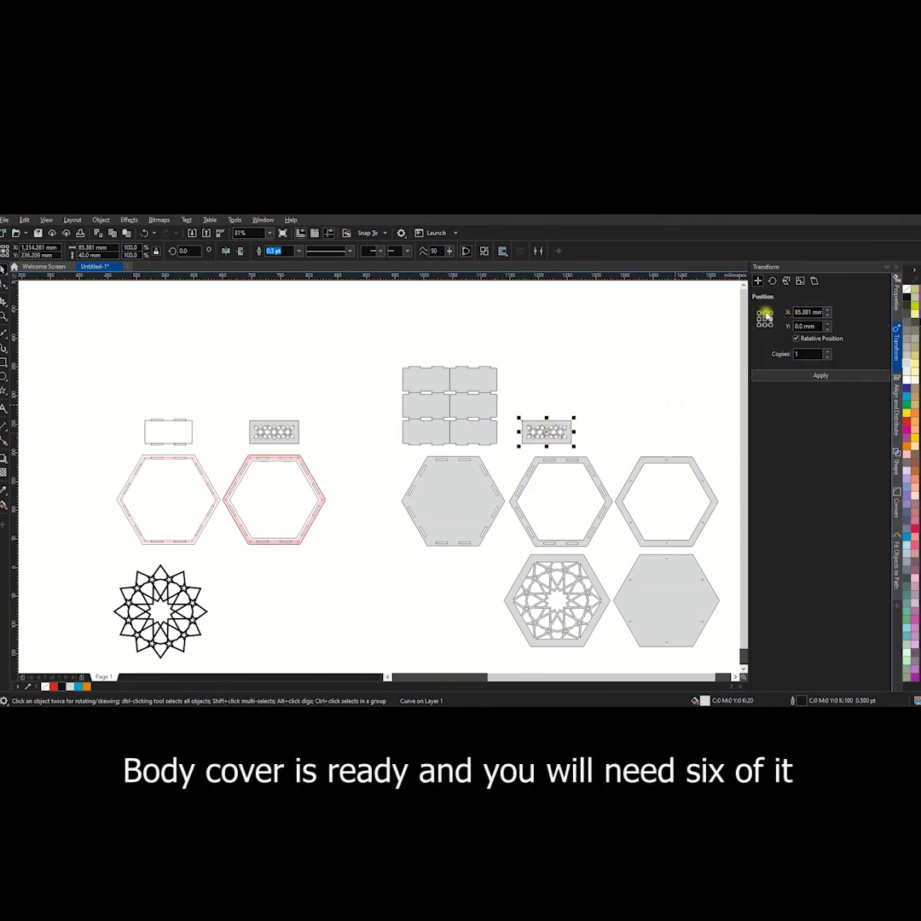
left_click(820, 375)
left_click_drag(512, 365, 581, 449)
key("Return")
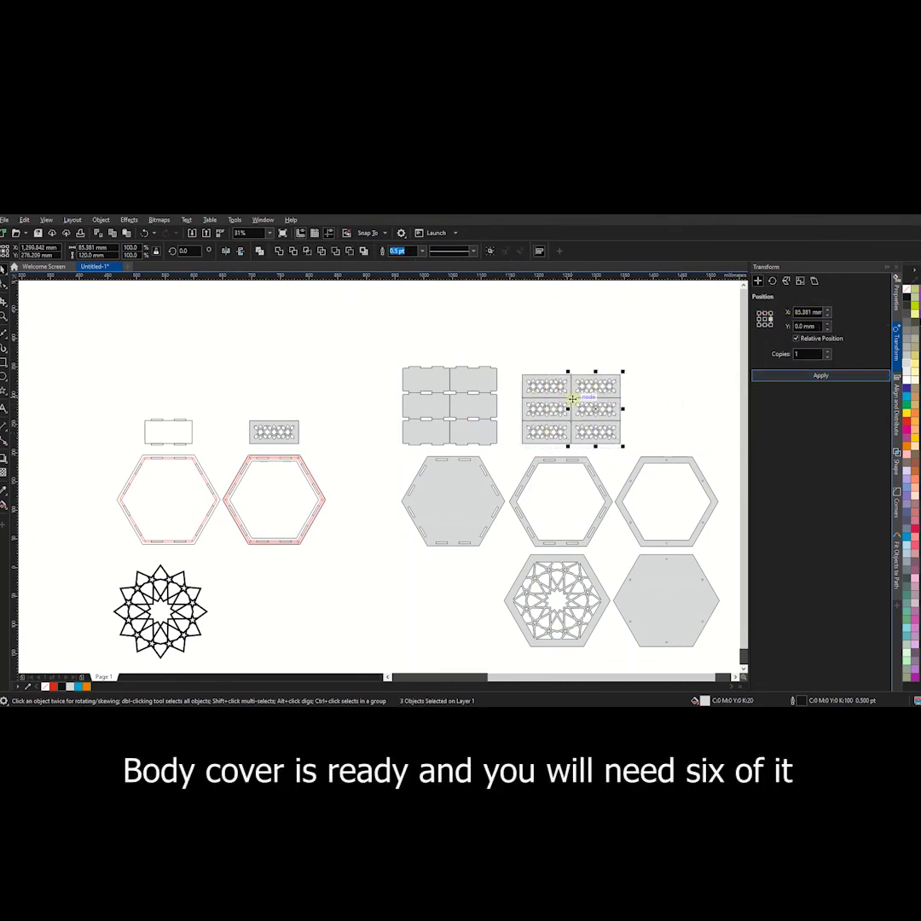